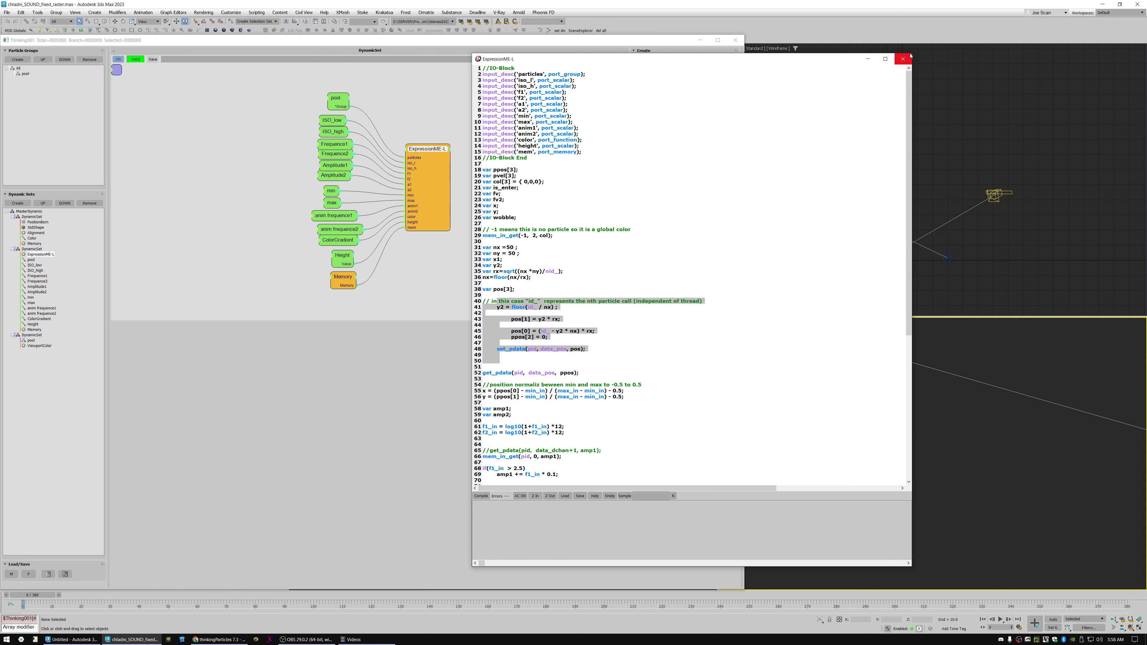
Close the expression script editor and reposition the ExpressionME-L node farther from its input nodes.
left_click(903, 59)
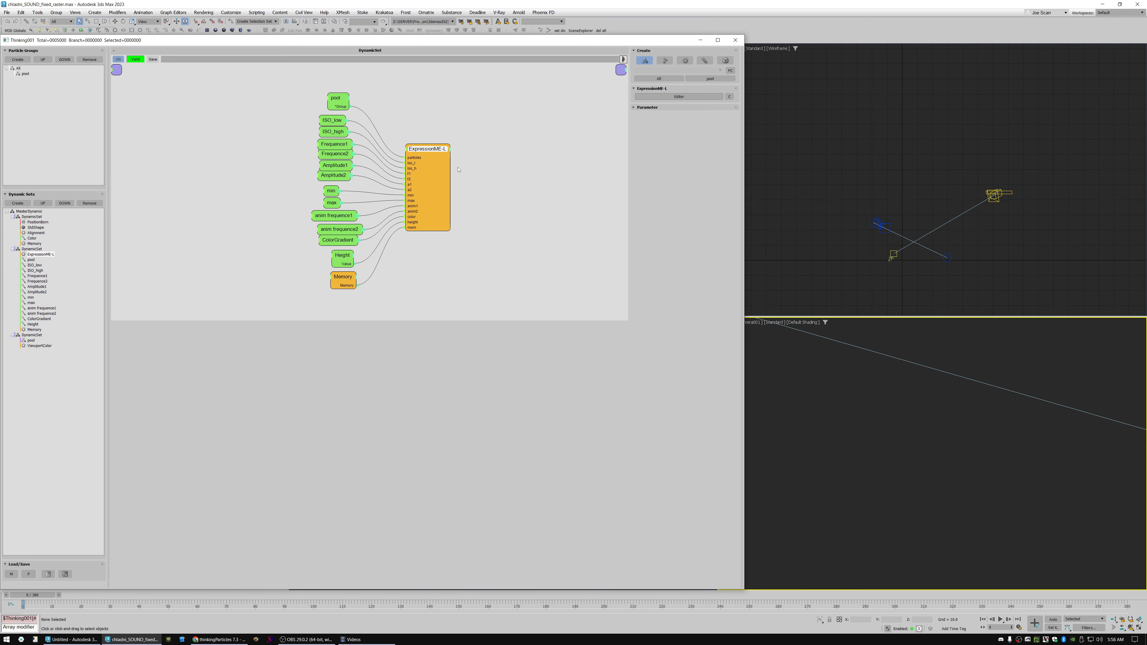
left_click_drag(443, 186, 447, 180)
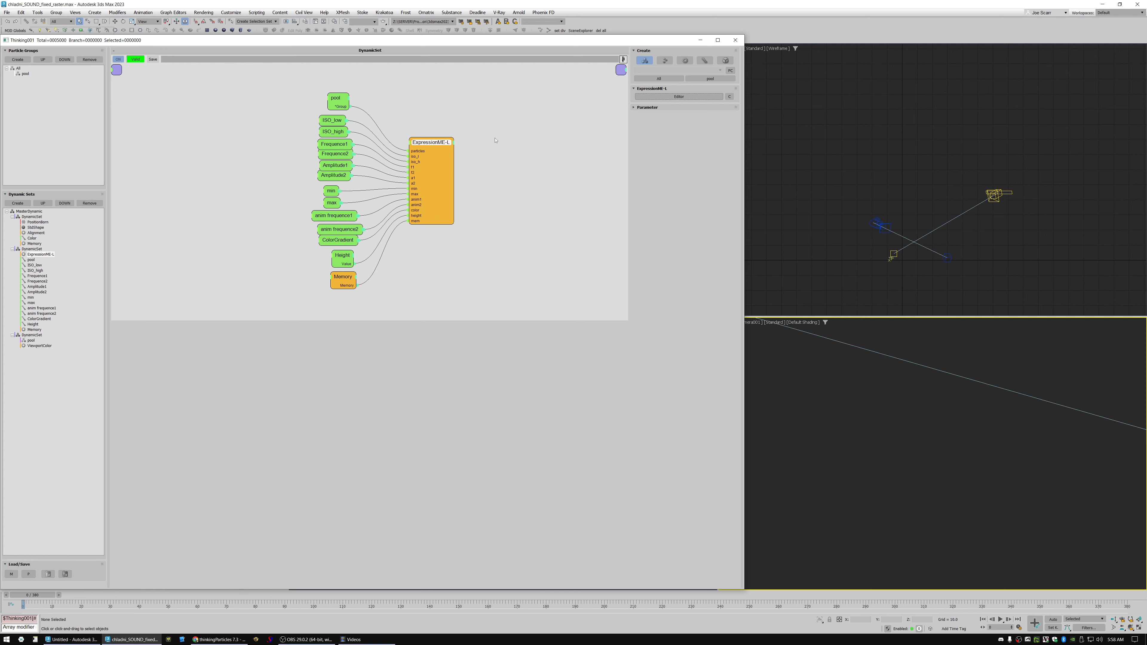
left_click_drag(435, 142, 432, 144)
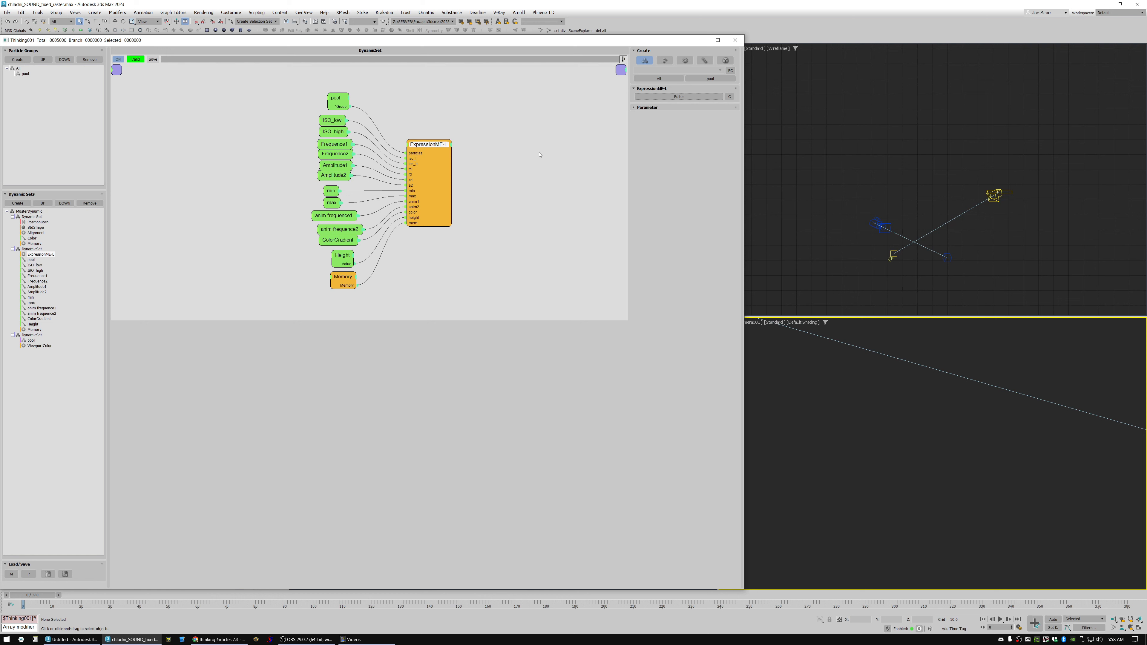
left_click_drag(444, 158, 442, 164)
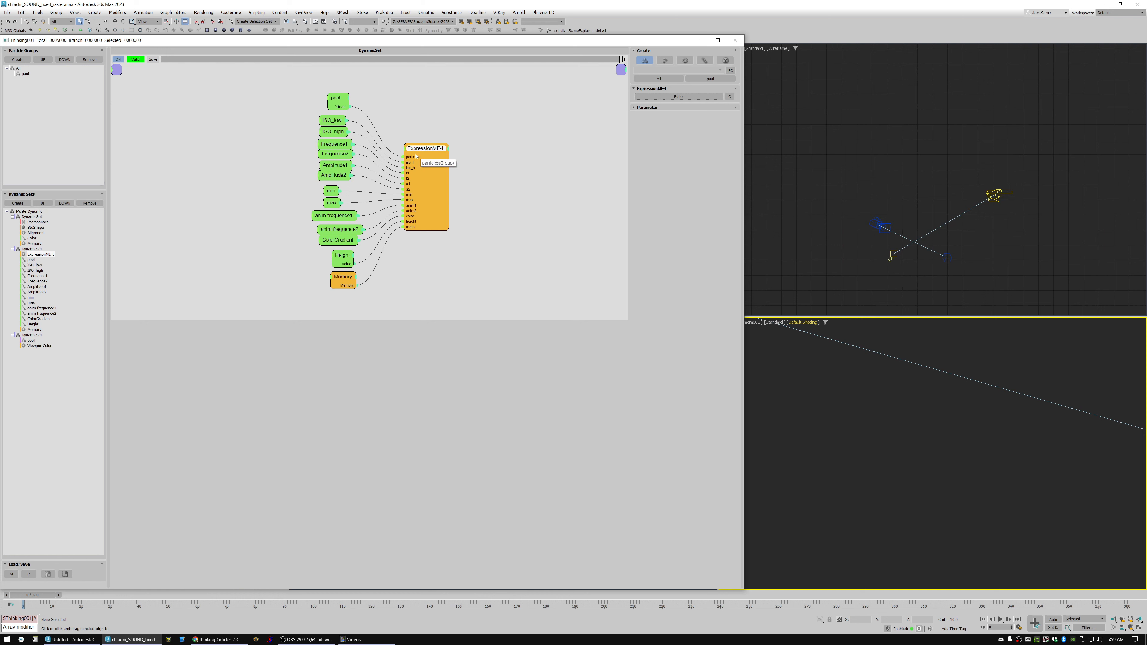
mouse_move(424, 153)
left_mouse_down()
mouse_move(457, 146)
mouse_move(442, 143)
left_mouse_up()
Examine the ExpressionME-L node's script, from the input declarations in the IO block down to the end of the code.
left_click(679, 96)
left_click_drag(581, 63, 652, 64)
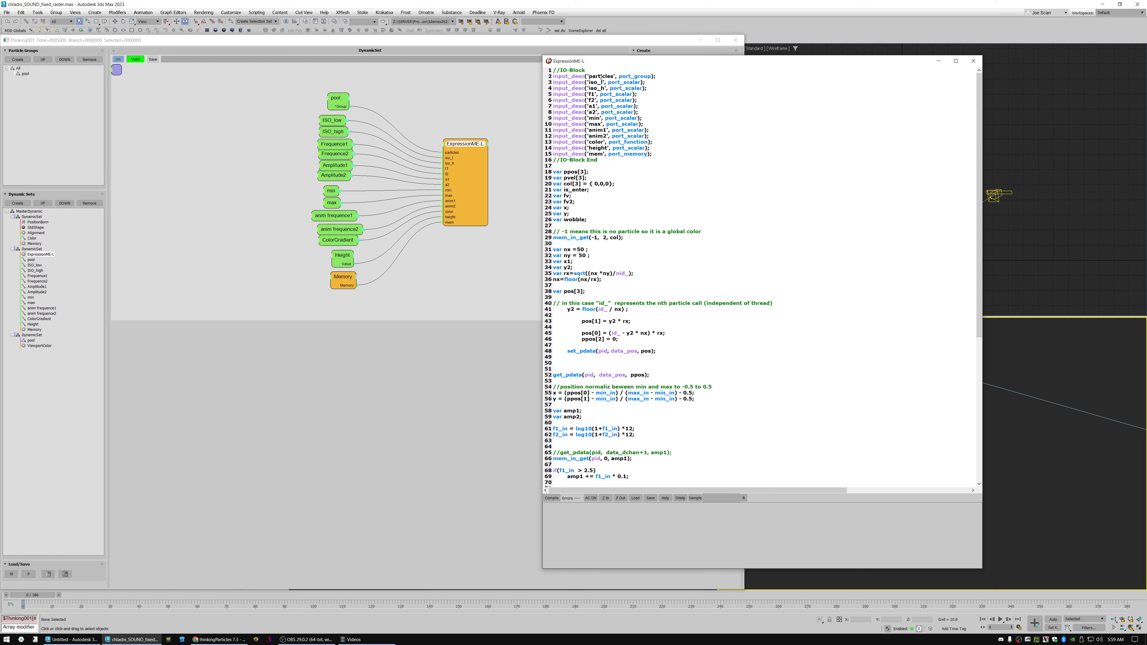
left_click_drag(622, 75, 644, 76)
double_click(650, 76)
left_click(637, 81)
left_click_drag(678, 96, 705, 449)
left_click(649, 200)
left_click_drag(980, 266, 977, 450)
left_click_drag(980, 406, 979, 257)
left_click(974, 61)
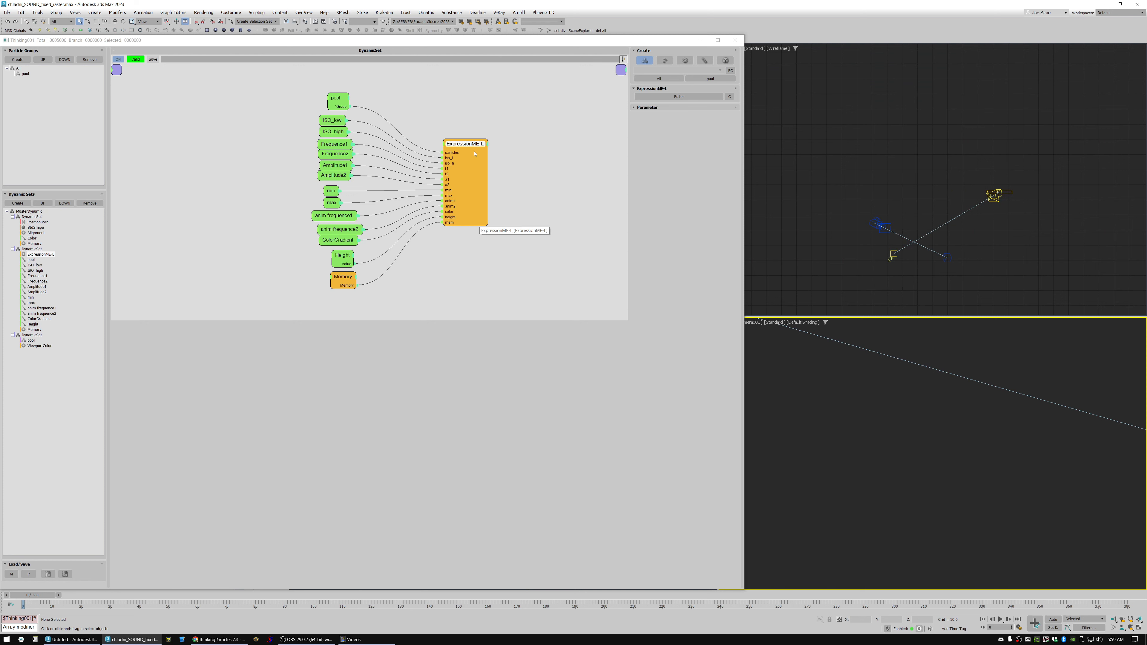
left_click_drag(461, 145, 437, 145)
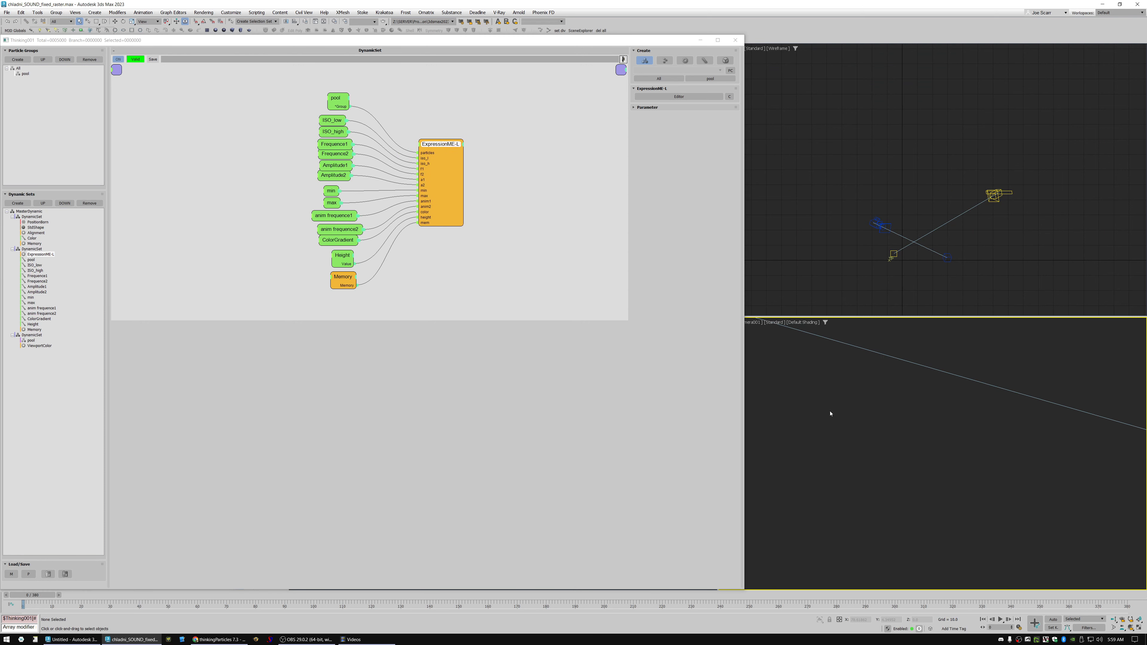
Open the scene multi particles_data.max from the memory folder of the ME-L Samples.
key("ctrl+o")
left_click(573, 332)
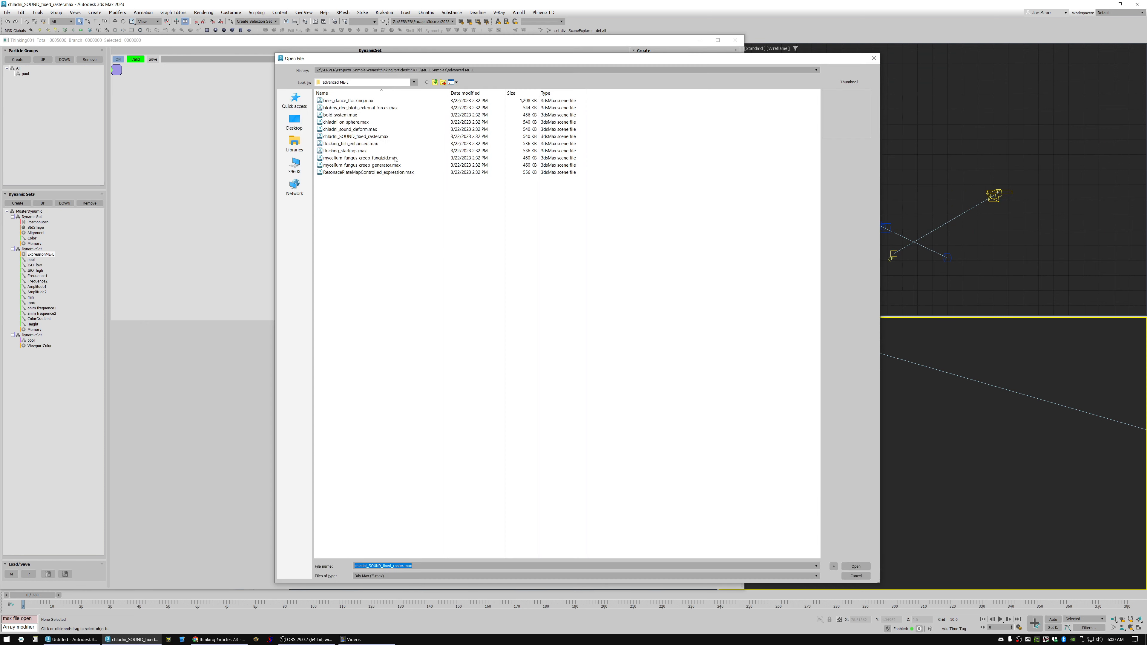
left_click(436, 82)
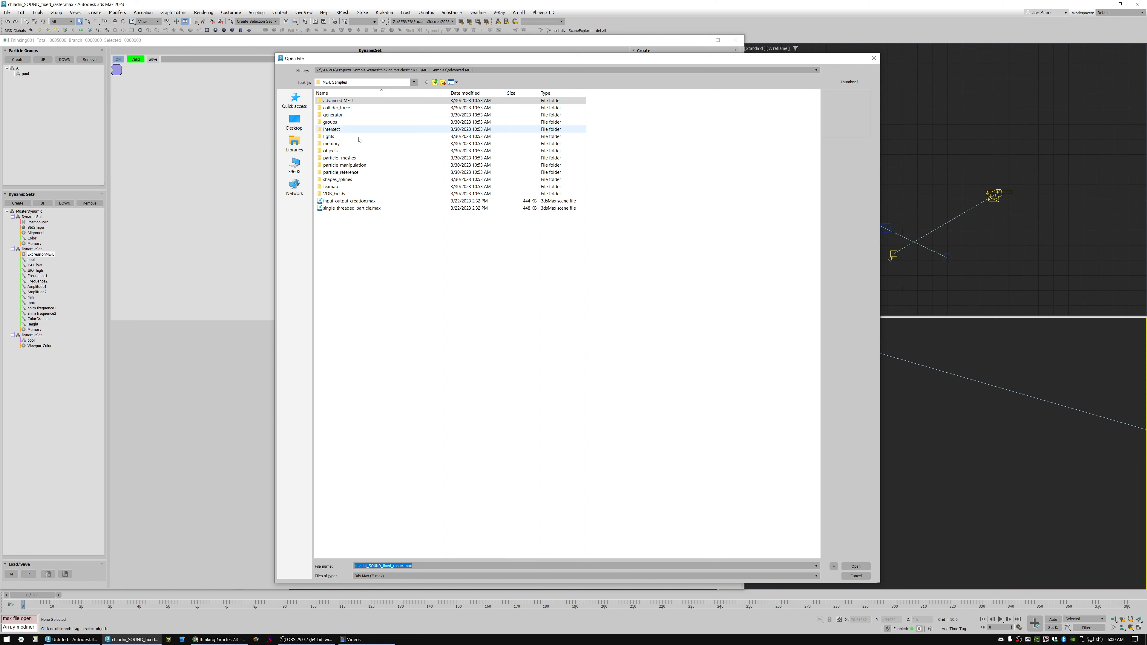
left_click(347, 224)
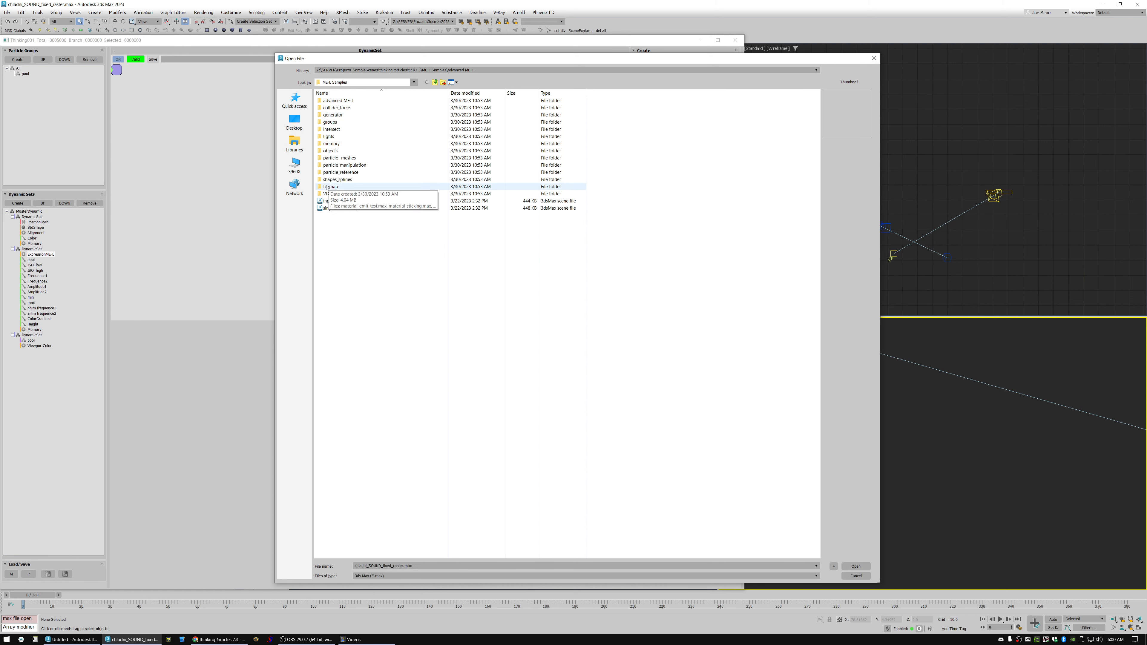
double_click(333, 144)
left_click(374, 106)
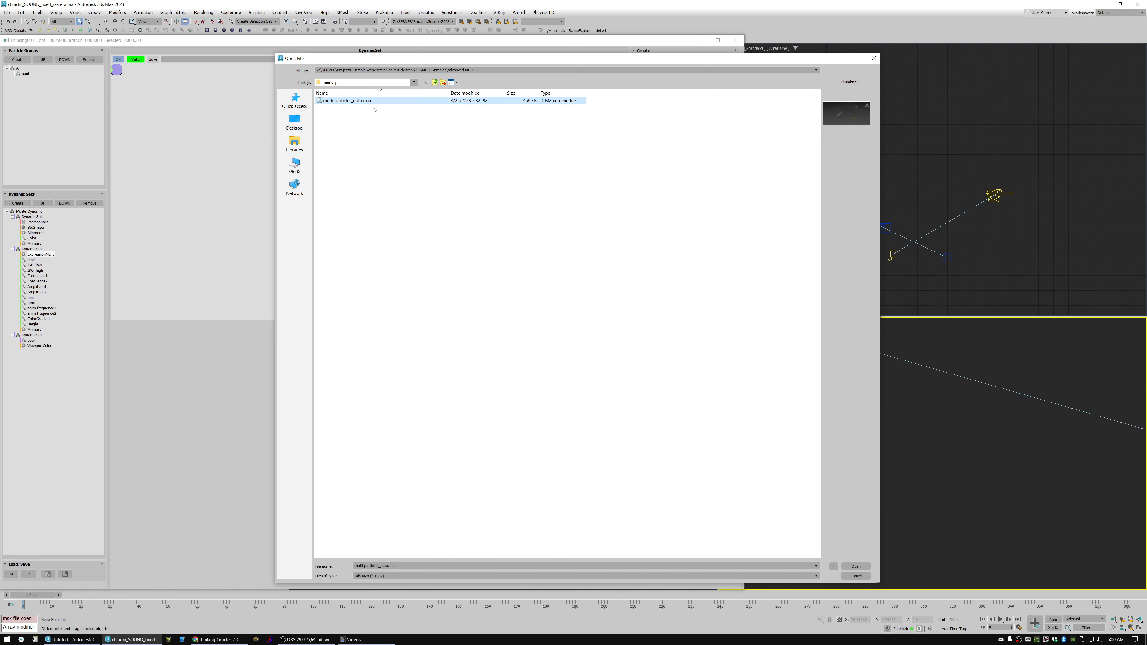
double_click(354, 100)
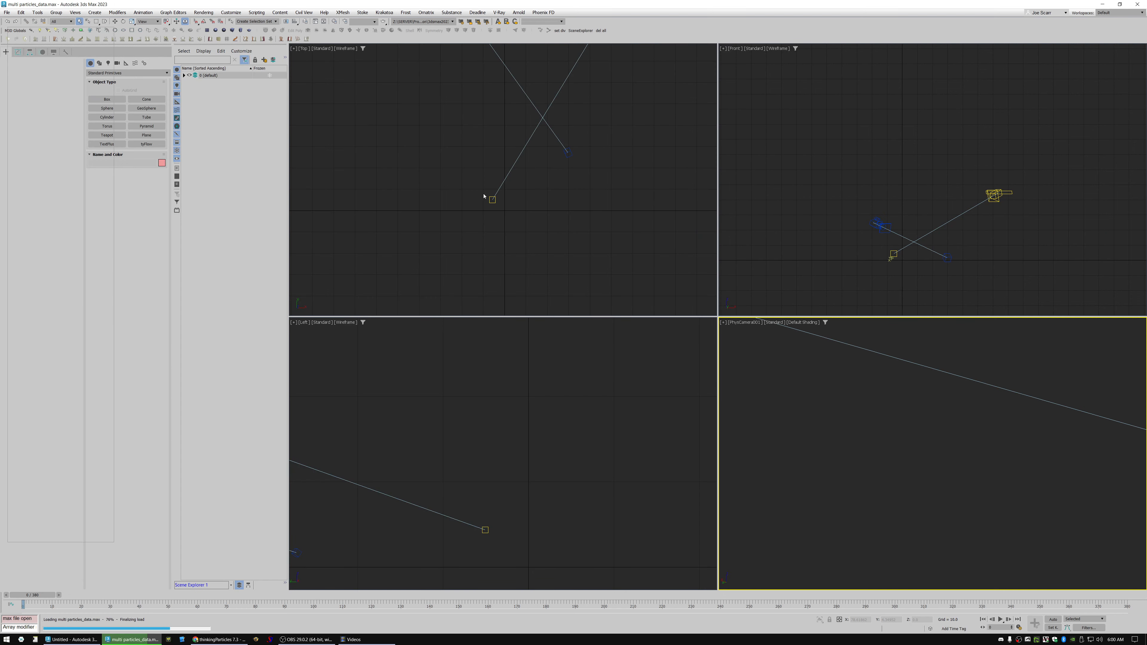
left_click(612, 350)
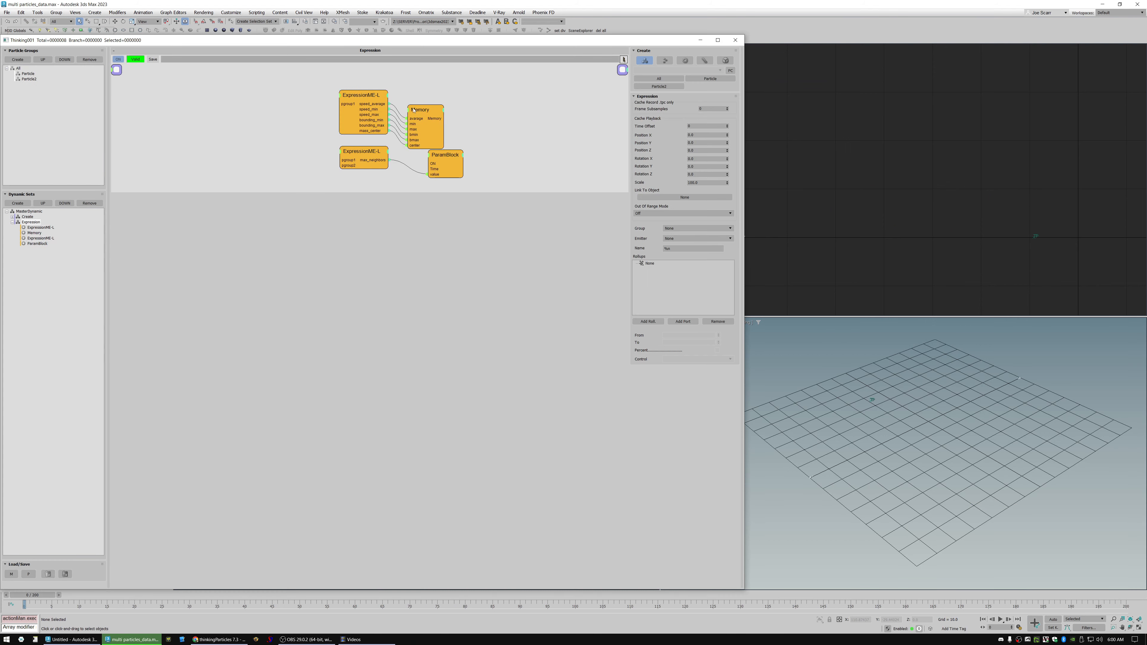
Rearrange the Memory node and both ExpressionME-L nodes in the Expression dynamic set.
left_click_drag(414, 110, 433, 93)
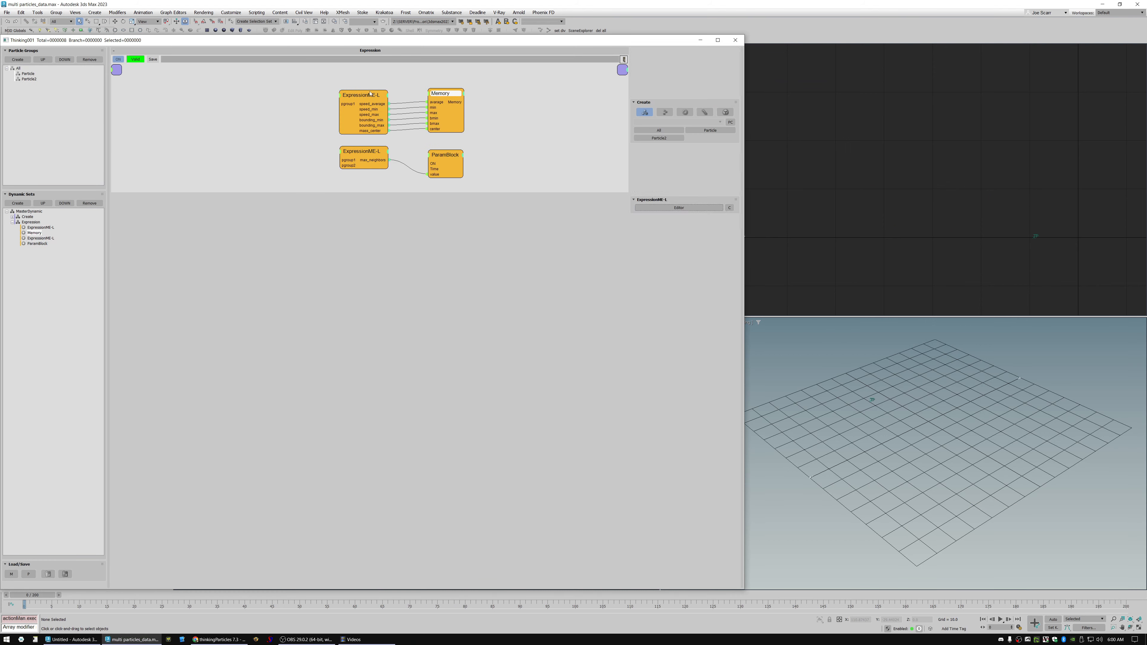
left_click_drag(361, 95, 382, 90)
left_click_drag(365, 154, 384, 162)
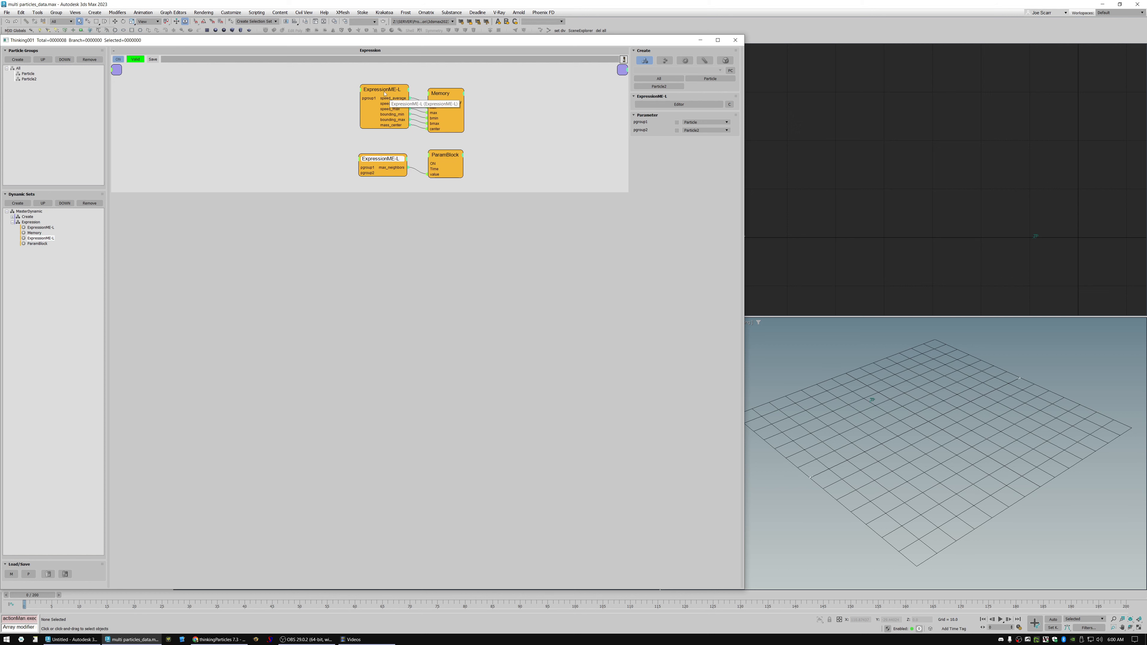
left_click_drag(383, 89, 383, 93)
Examine the upper ExpressionME-L node's script for speed, bounding box and center of mass in an enlarged editor.
left_click(675, 105)
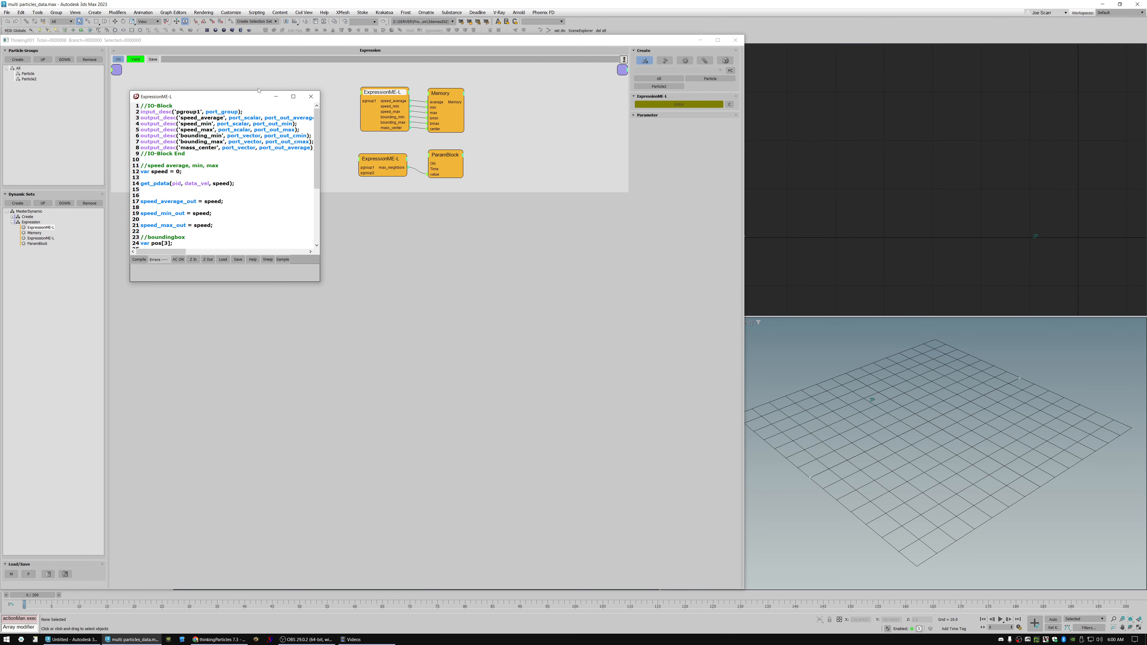
left_click_drag(258, 90, 583, 102)
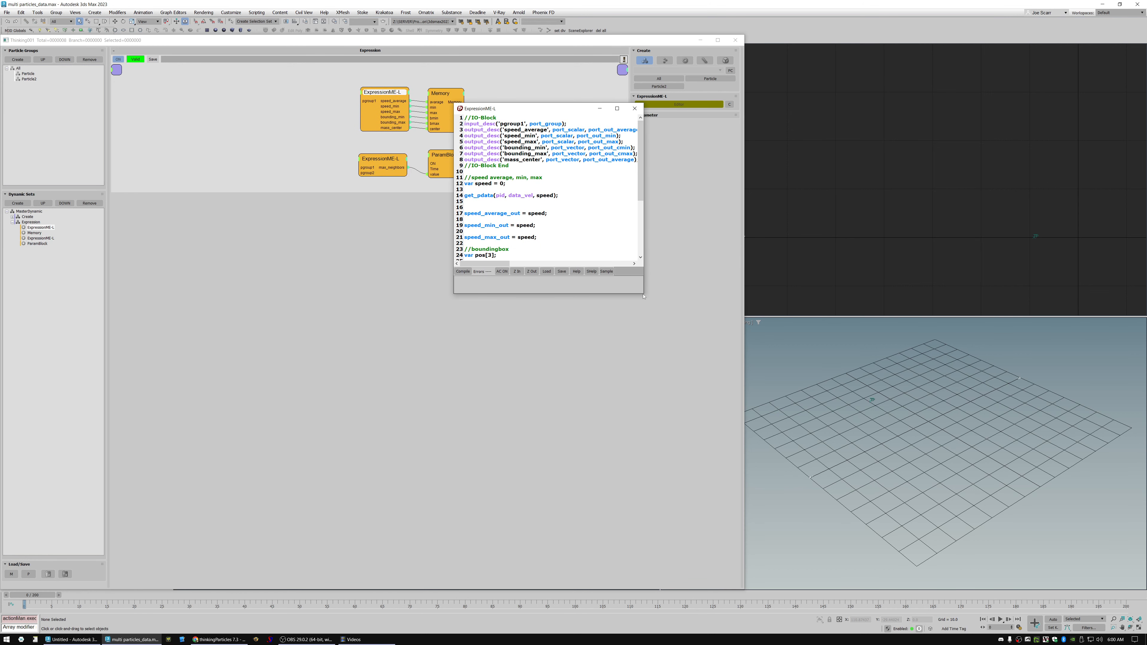
left_click_drag(644, 293, 778, 464)
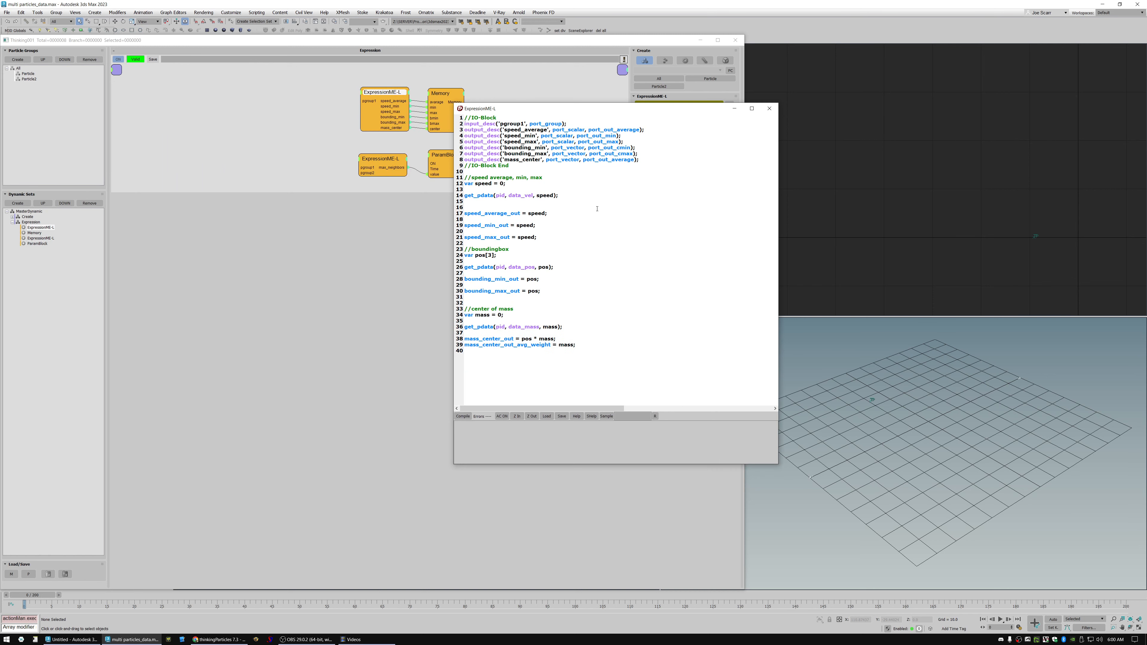
left_click_drag(627, 120, 704, 135)
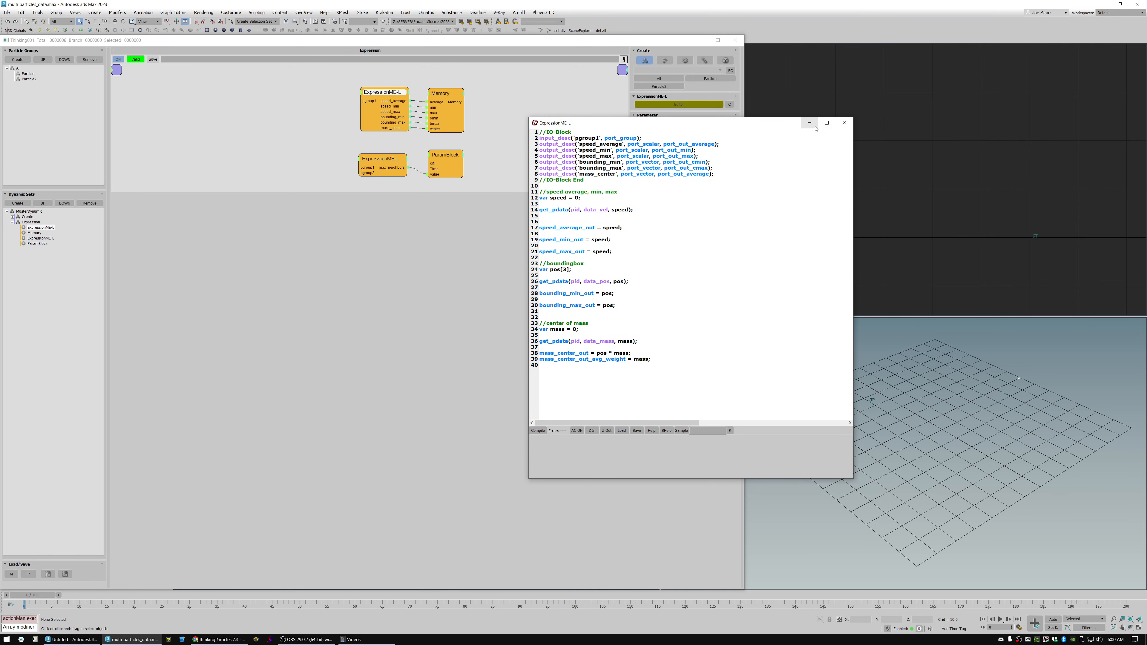
left_click(844, 122)
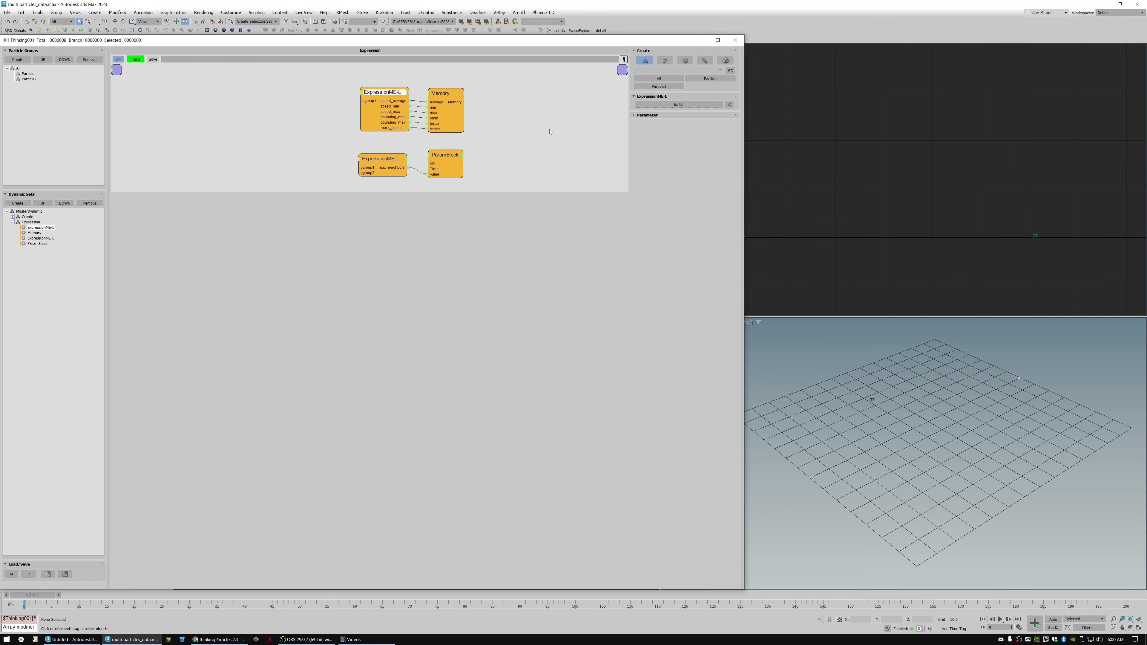
left_click(735, 40)
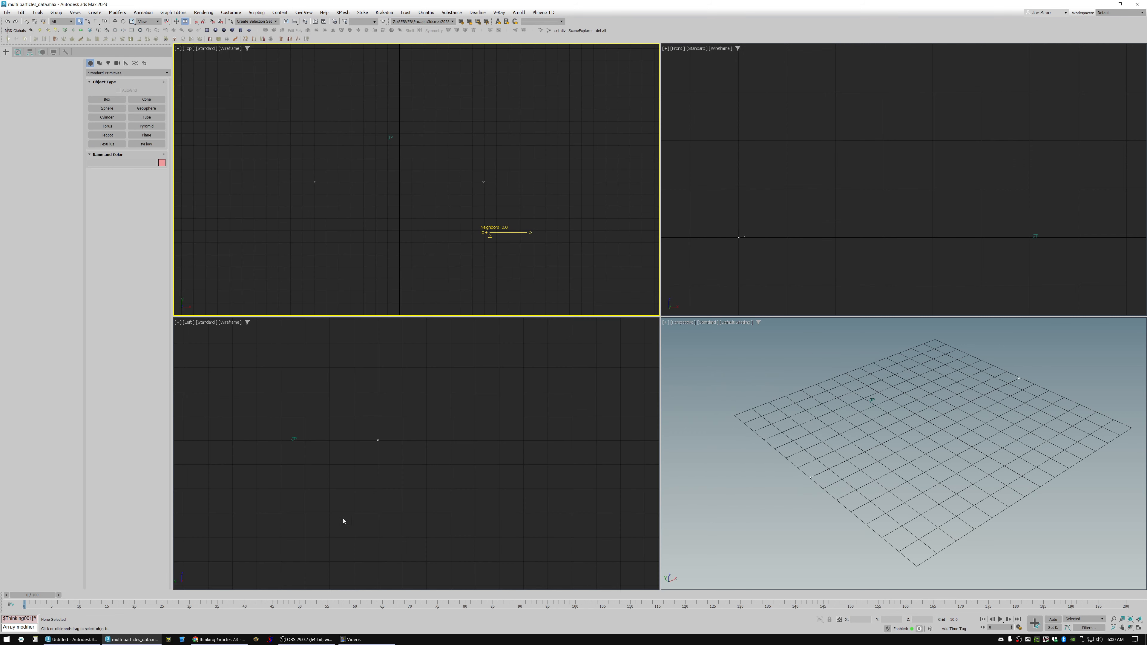
Switch to the untitled 3ds Max scene and create a new dynamic set in its Thinking Particles setup.
left_click(75, 640)
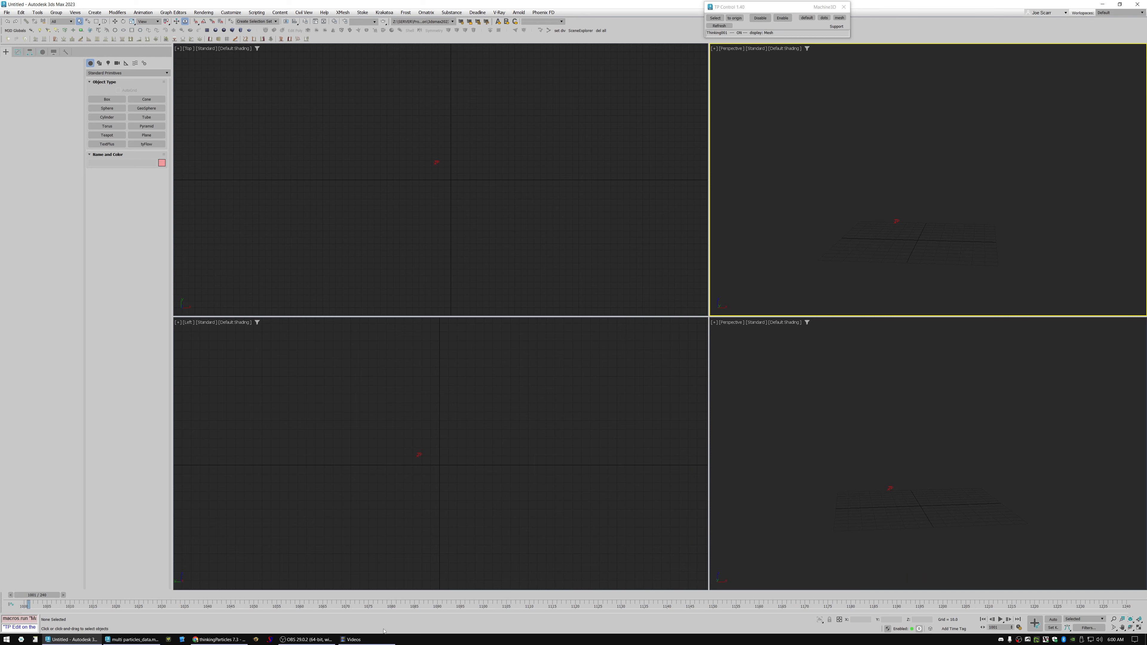
left_click(570, 221)
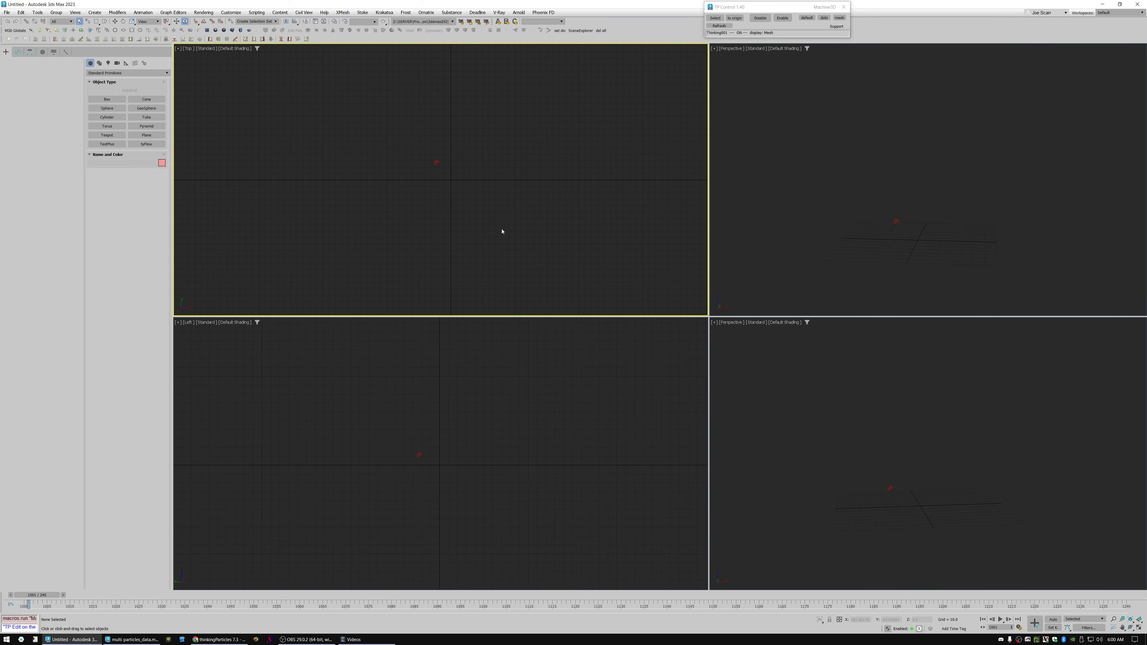
key("ctrl+t")
left_click(17, 203)
Insert the MEL Avg Size black box from the m3d_ME-L presets into the new dynamic set.
right_click(327, 84)
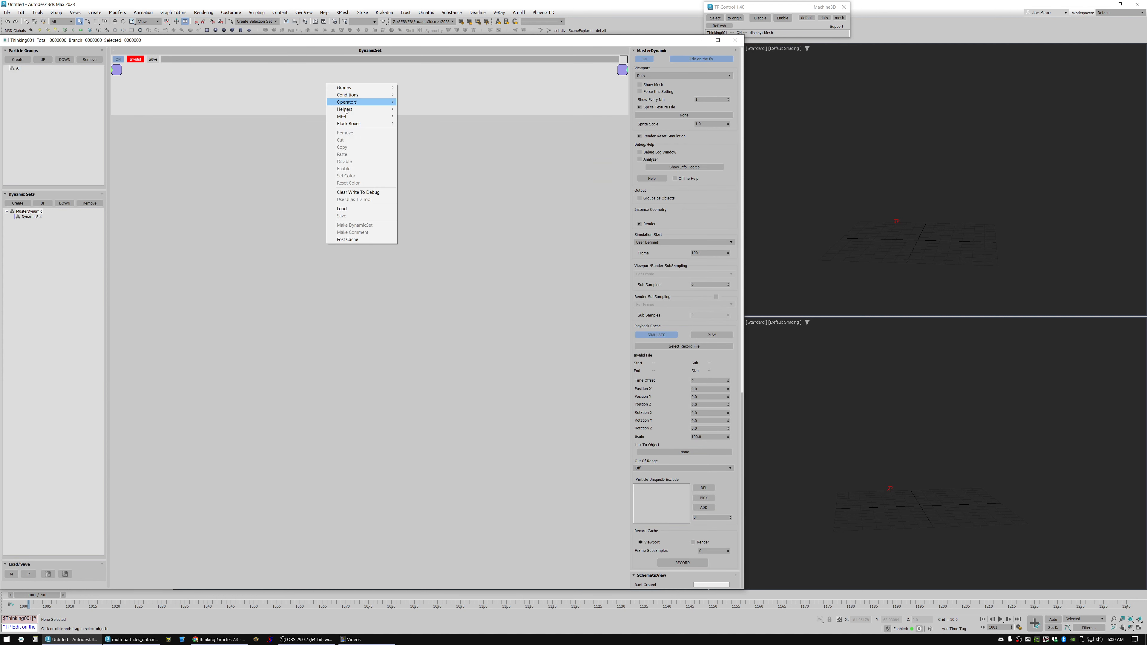
mouse_move(354, 125)
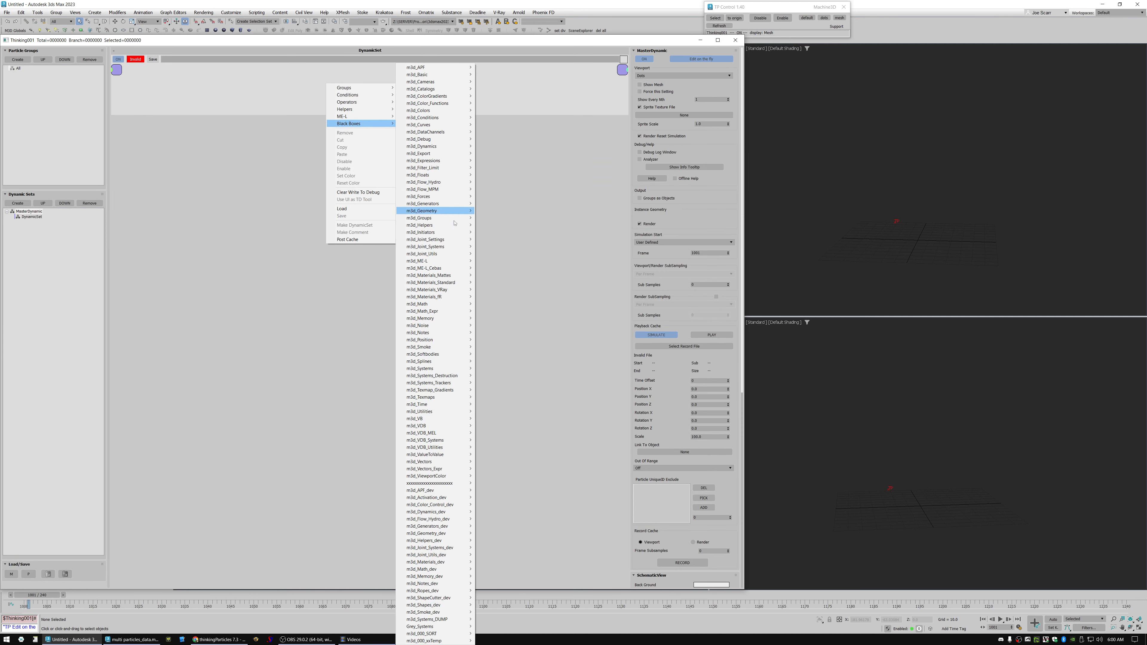
mouse_move(460, 261)
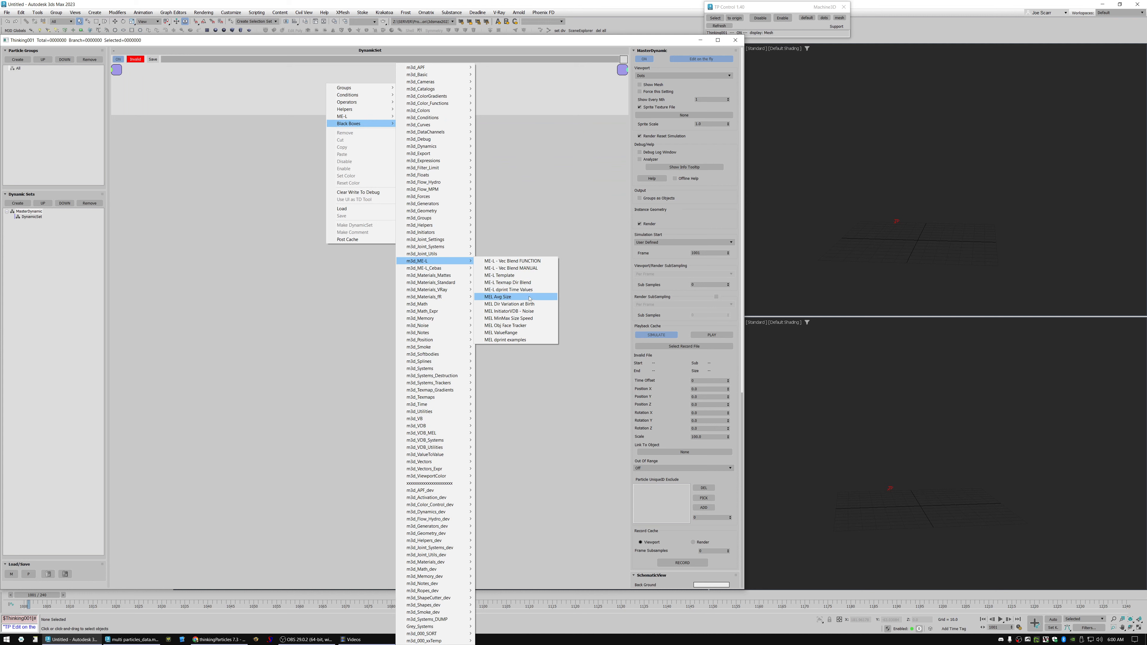
left_click(511, 298)
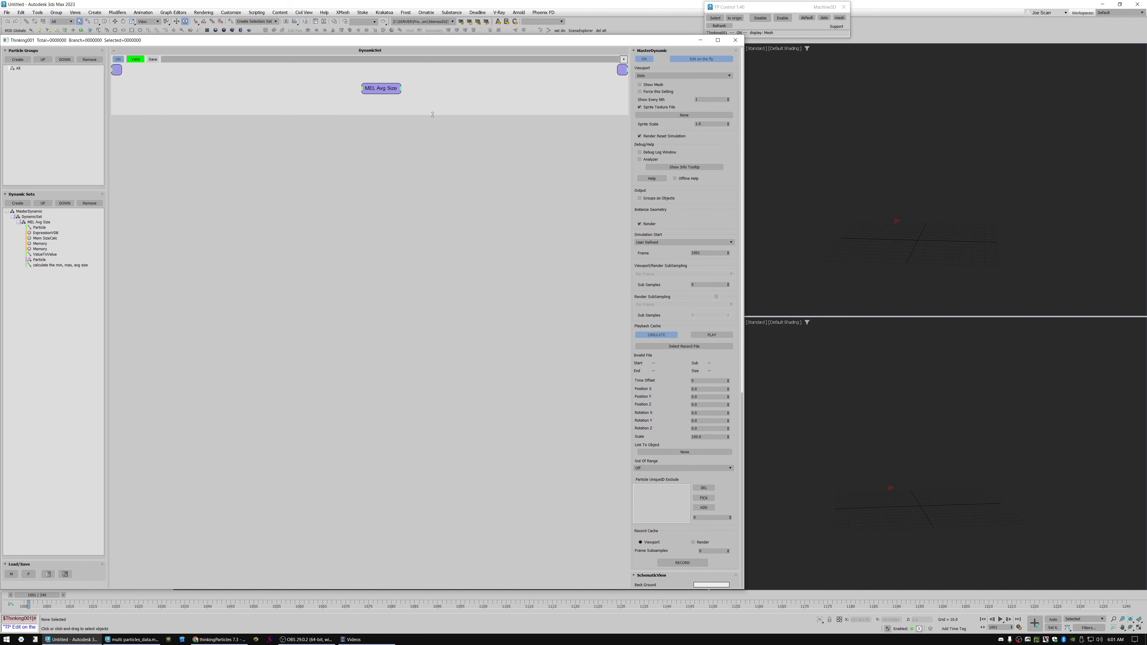
Open the MEL Avg Size black box's inner network and spread out its nodes.
left_click_drag(432, 114, 432, 270)
left_click(45, 238)
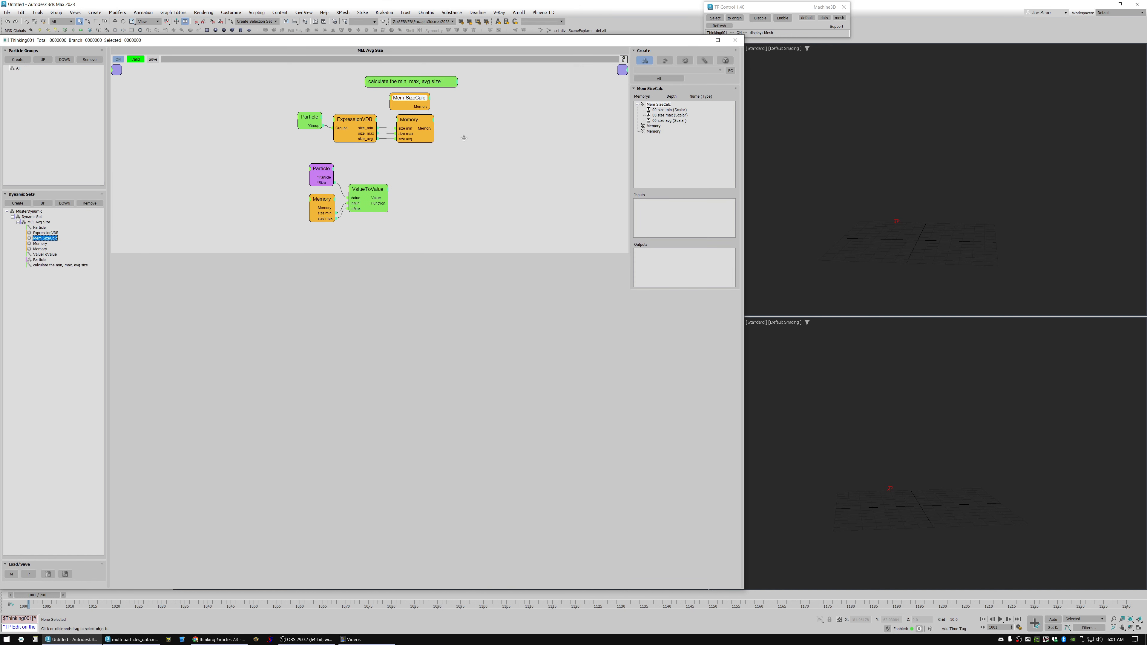
middle_click_drag(461, 138, 468, 141)
left_click_drag(416, 127, 411, 82)
right_click(486, 128)
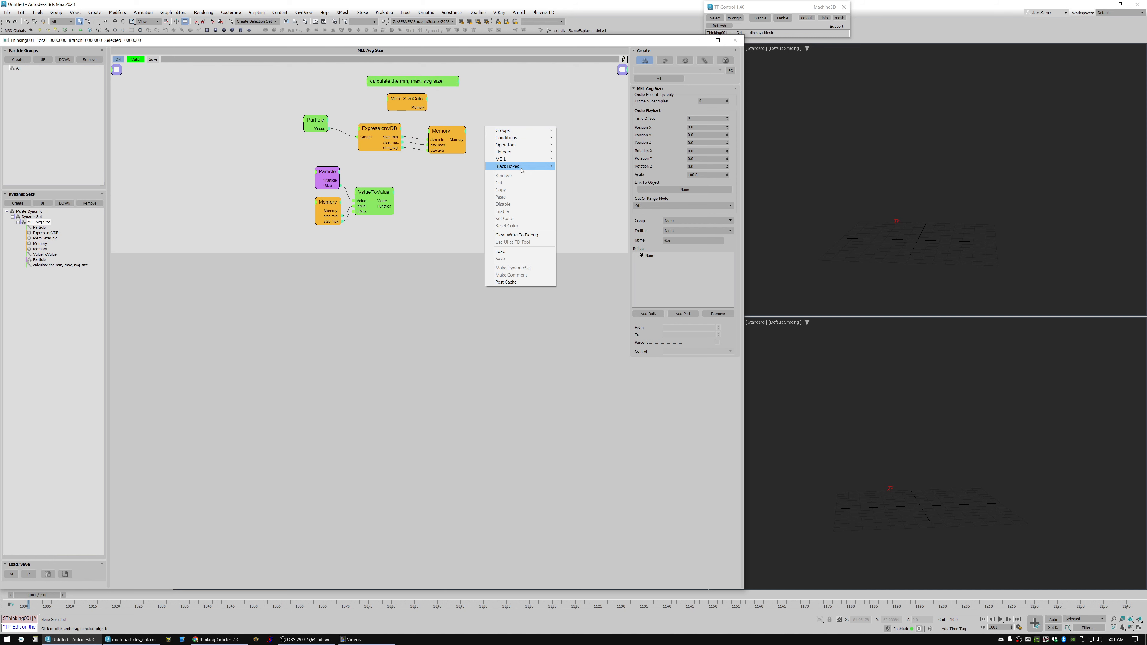
mouse_move(520, 166)
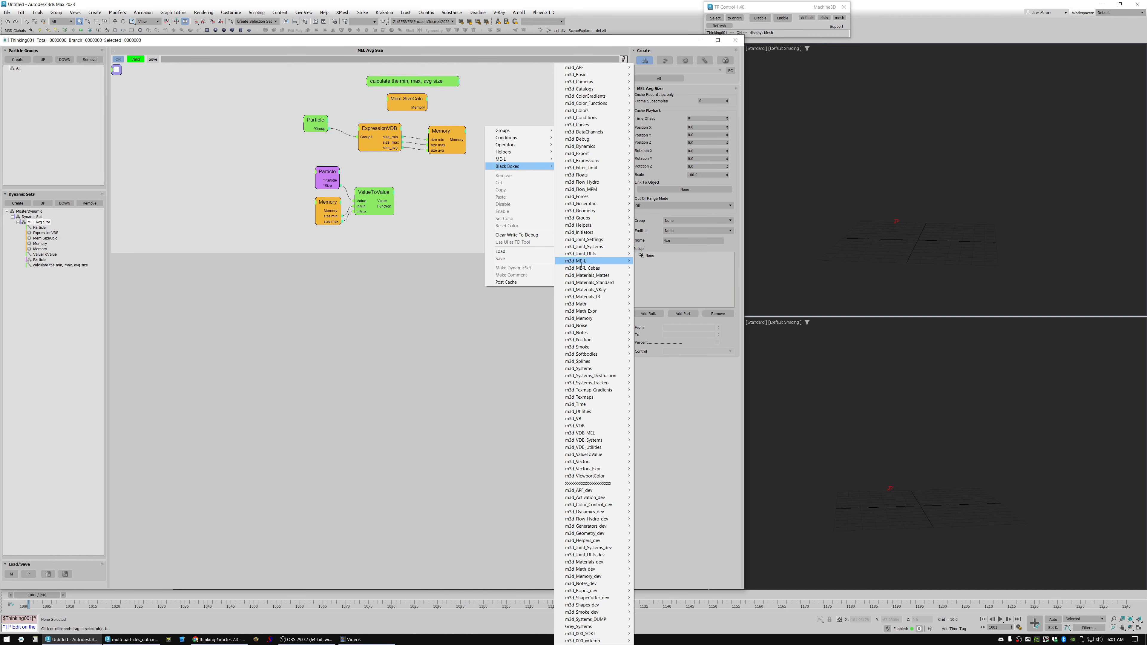
mouse_move(582, 265)
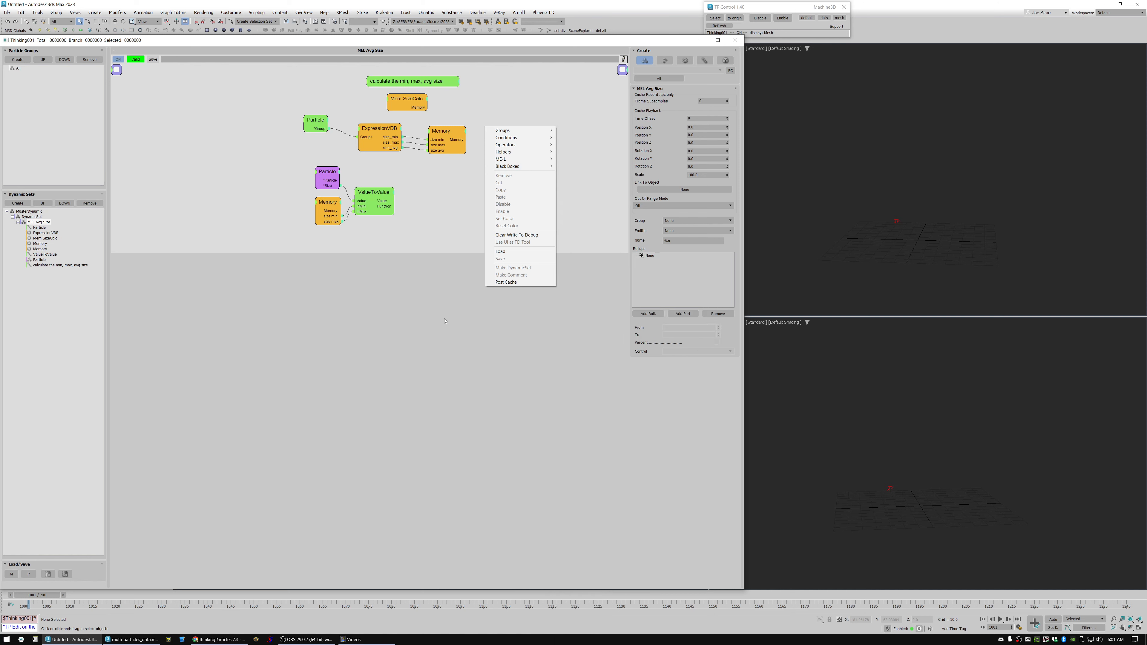
left_click(482, 180)
Replace the existing Thinking Particles object with a new one and open its dynamics editor.
left_click(896, 222)
key("Delete")
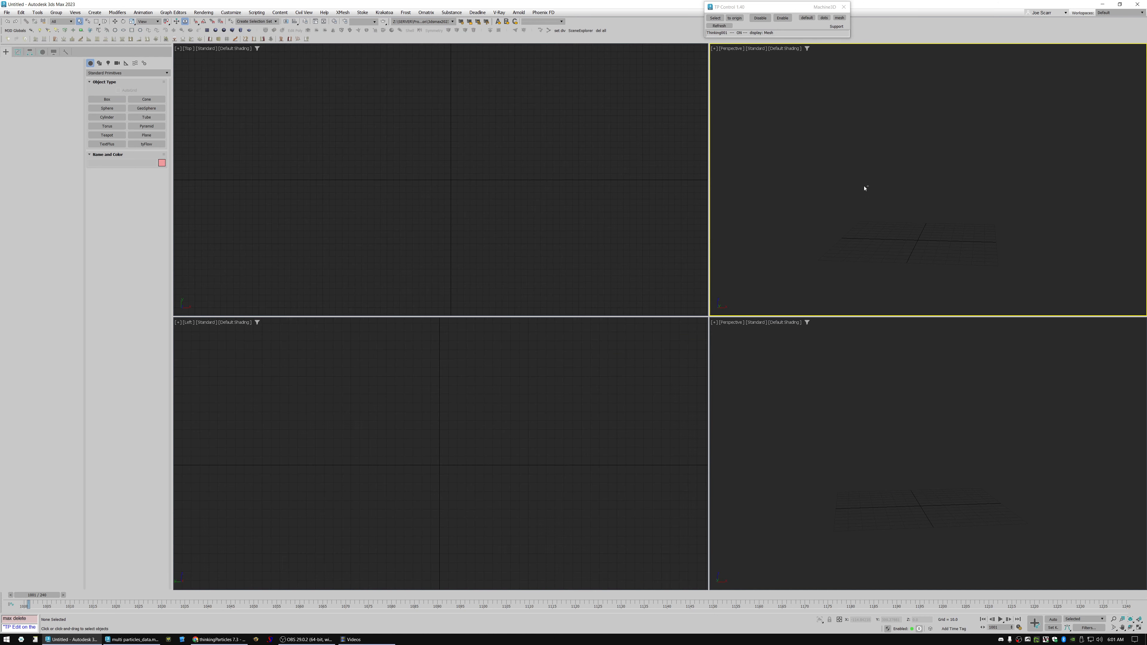
key("space")
mouse_move(848, 235)
left_click(908, 228)
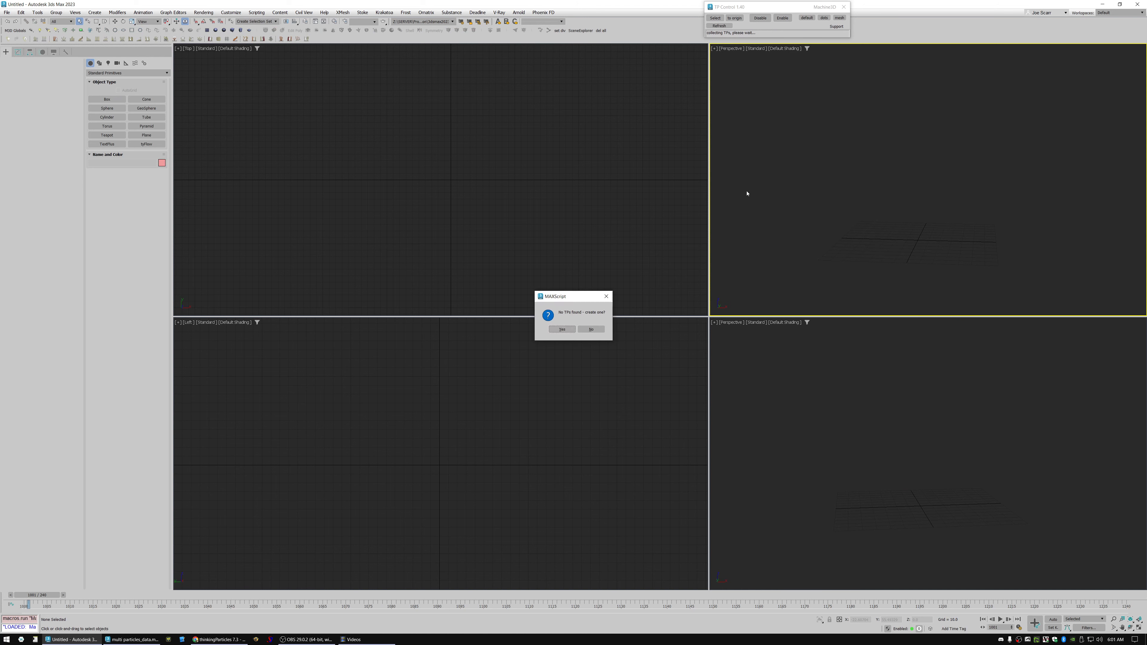
left_click(467, 157)
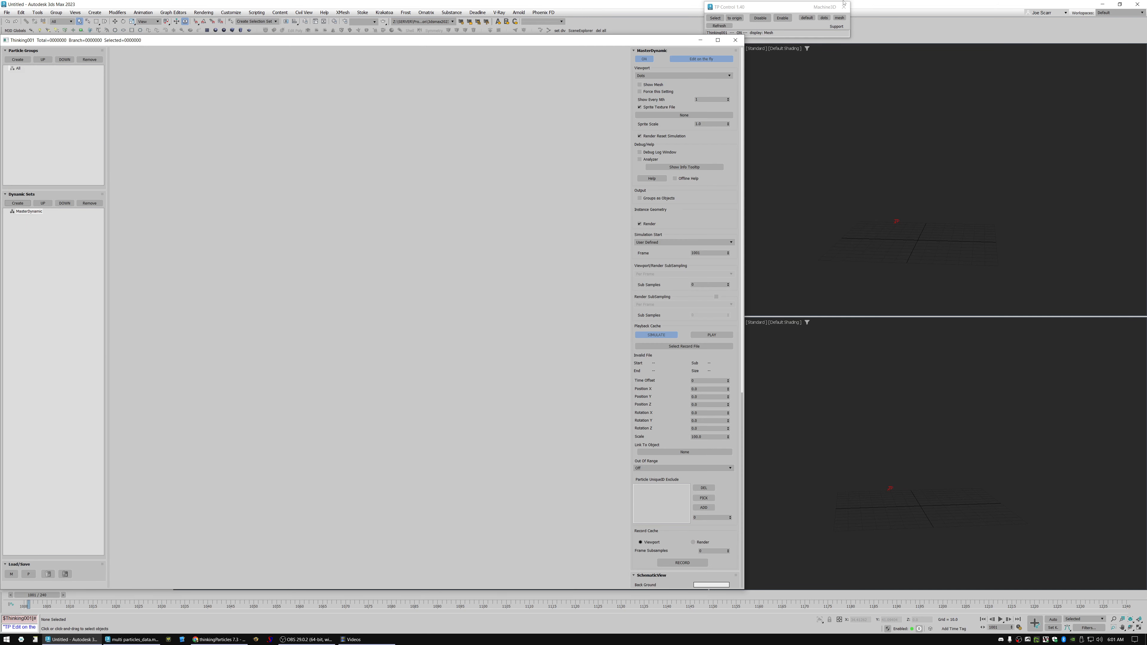
left_click(843, 7)
left_click(83, 225)
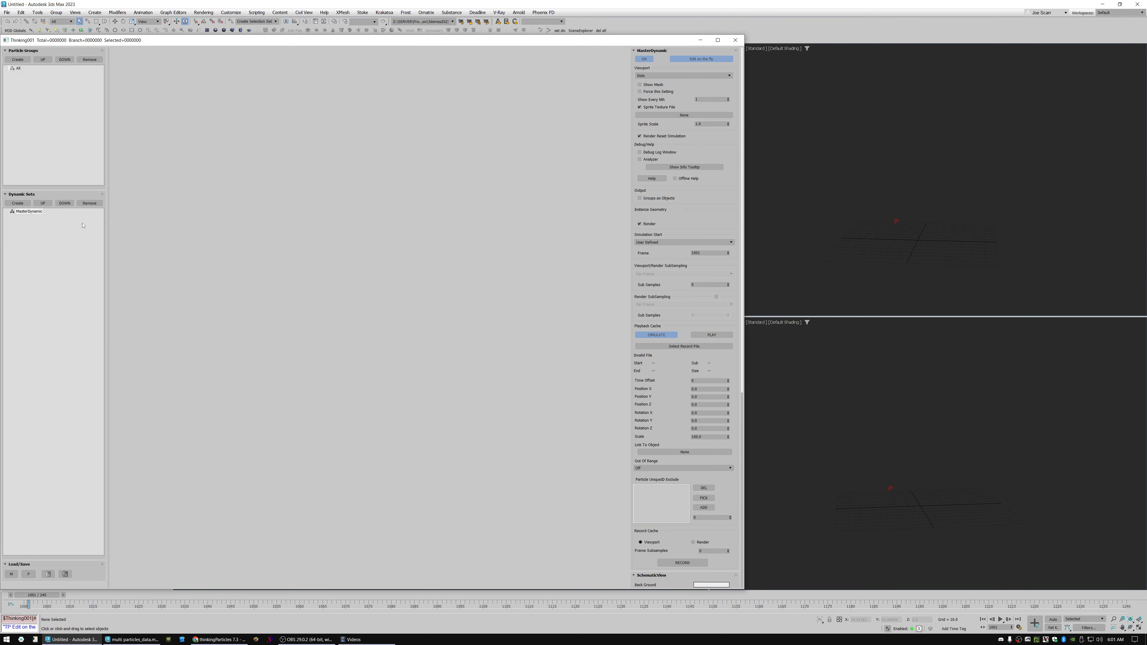
Create a new dynamic set under MasterDynamic and add a PositionBorn generator to it.
left_click(18, 203)
left_click_drag(325, 113, 325, 240)
right_click(336, 79)
mouse_move(356, 96)
mouse_move(453, 119)
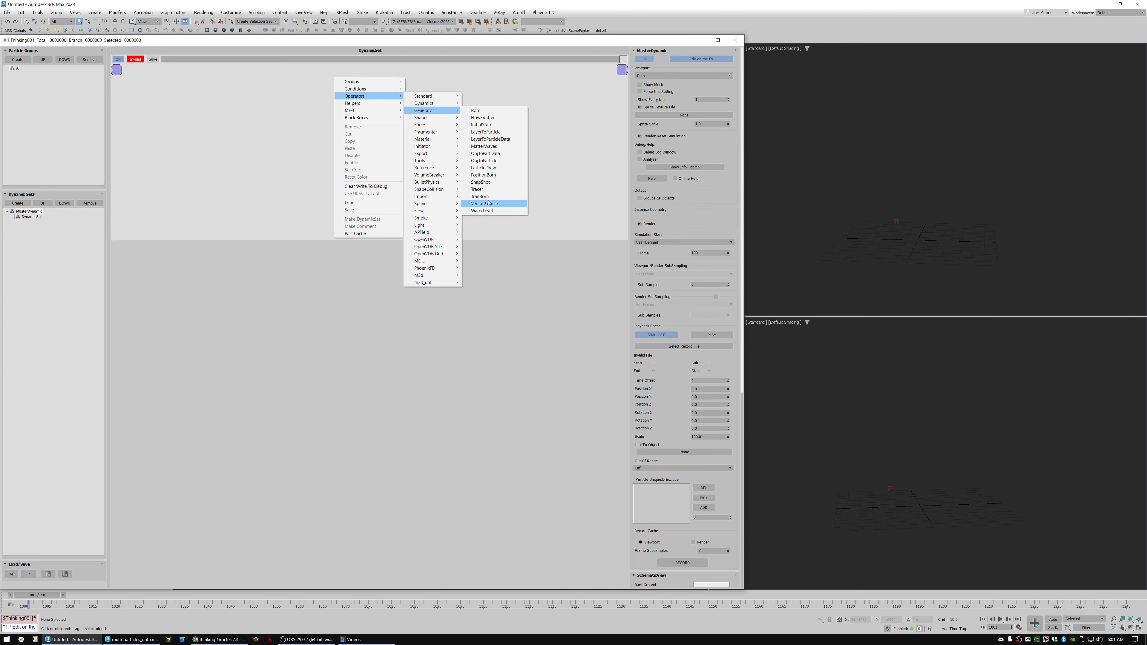
left_click(491, 175)
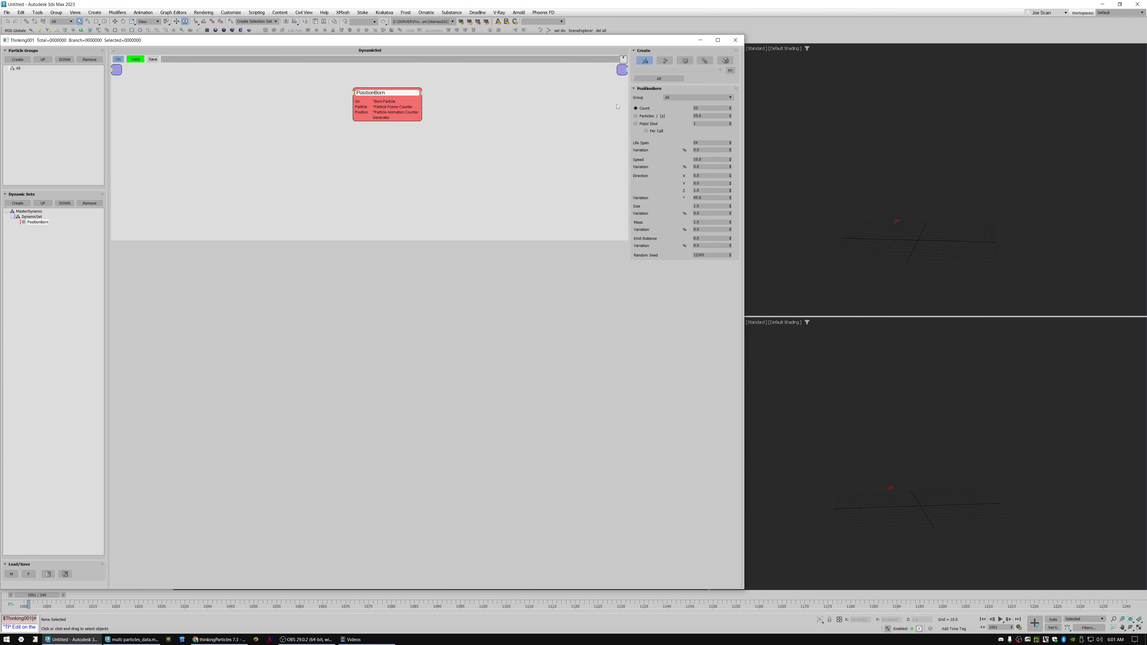
Set the PositionBorn to a Pistol Shot of 1000 particles in the All group, with a direction variation of 180.
left_click(707, 123)
key("Tab")
left_click(695, 98)
left_click(674, 148)
left_click_drag(731, 197, 730, 158)
Set the PositionBorn's Emit Distance to 100 with a variation of 100%.
left_click(710, 238)
type("100")
key("Tab")
type("100")
key("Return")
Rewind to frame 1000 and advance to frame 1001 to generate the particles in the viewports.
left_click_drag(18, 600, 20, 600)
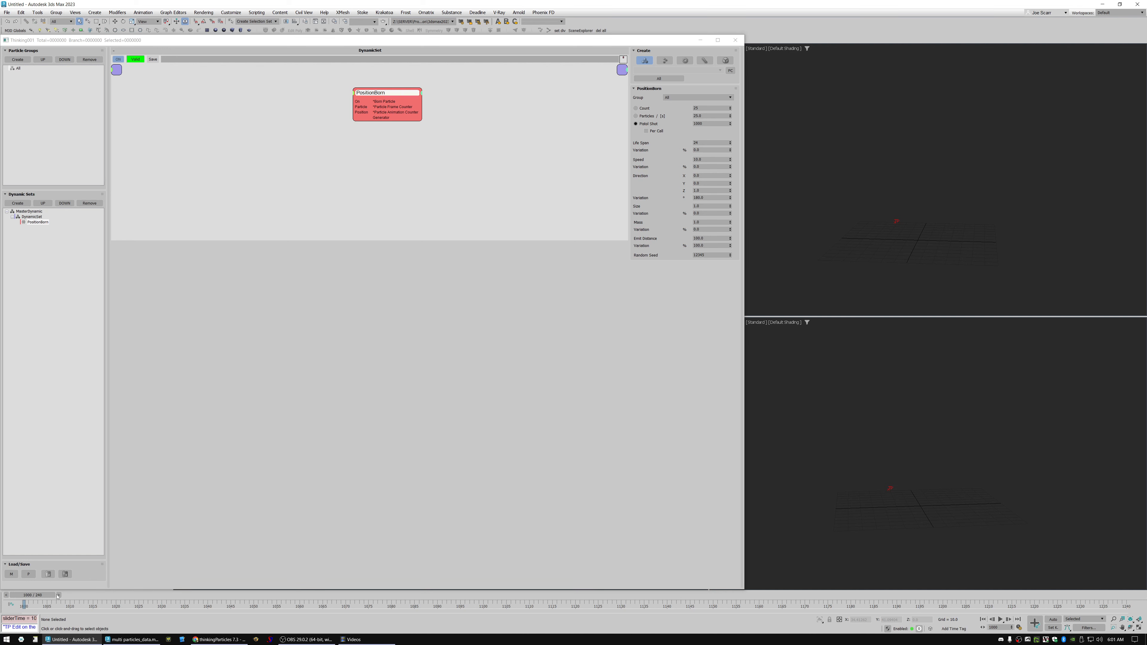
left_click(59, 596)
scroll(896, 472, "down", 4)
middle_click_drag(917, 485, 924, 468)
scroll(924, 469, "up", 3)
key("alt+z")
key("q")
left_click_drag(386, 92, 369, 94)
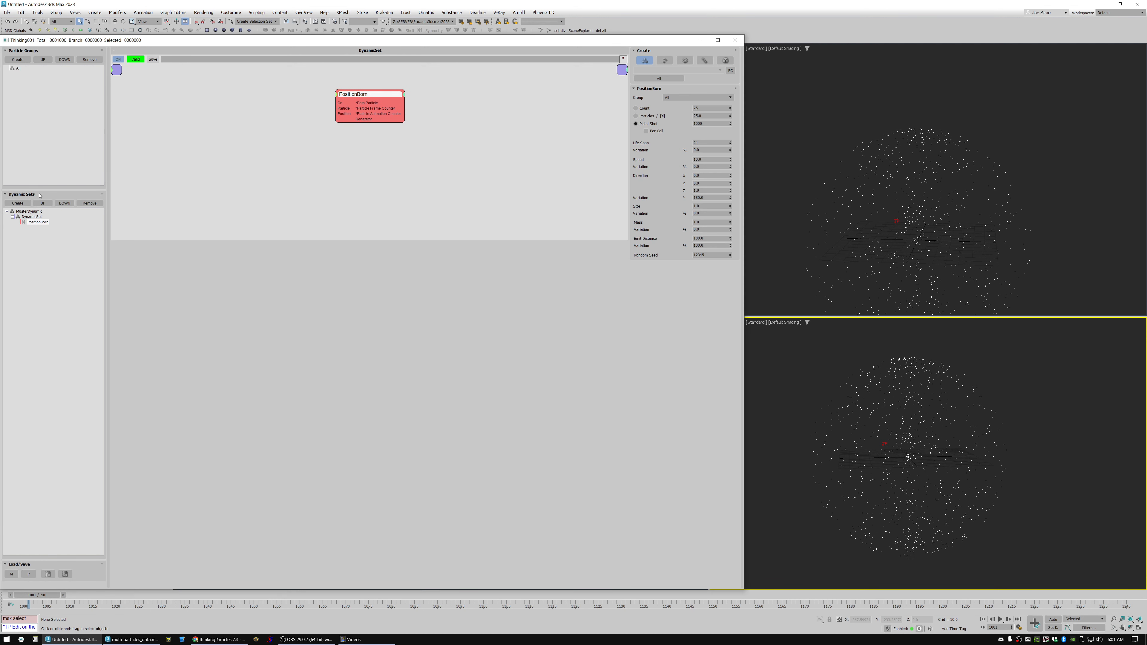
Set the All particle group's viewport display to BoundBox.
left_click(18, 68)
left_click(689, 67)
left_click(669, 100)
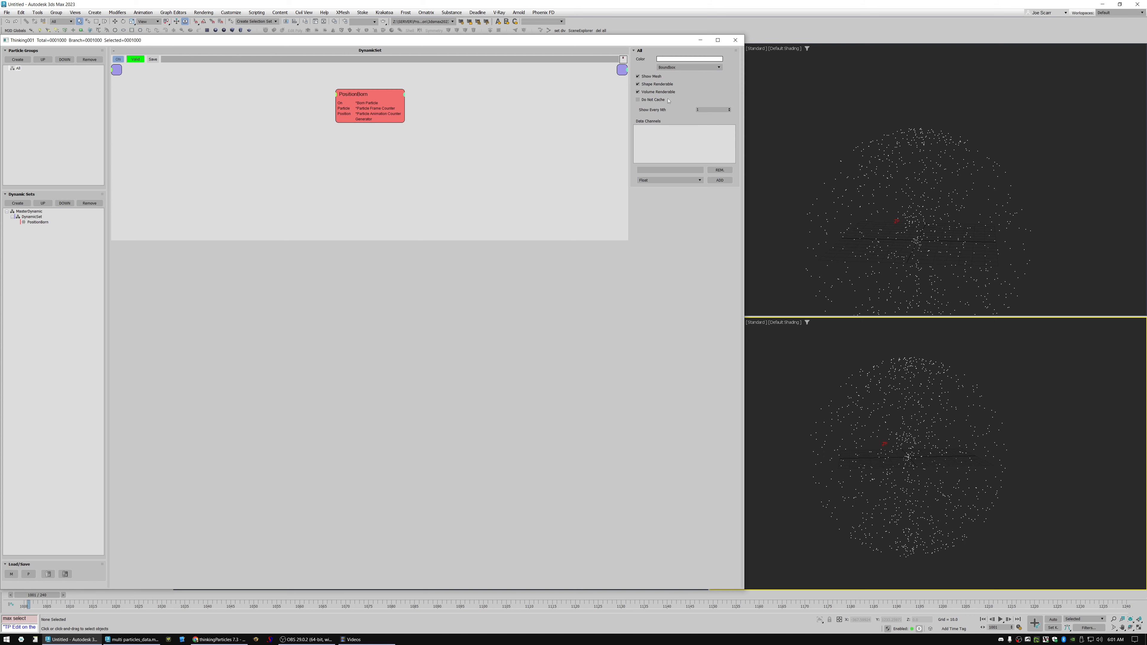
scroll(937, 240, "down", 3)
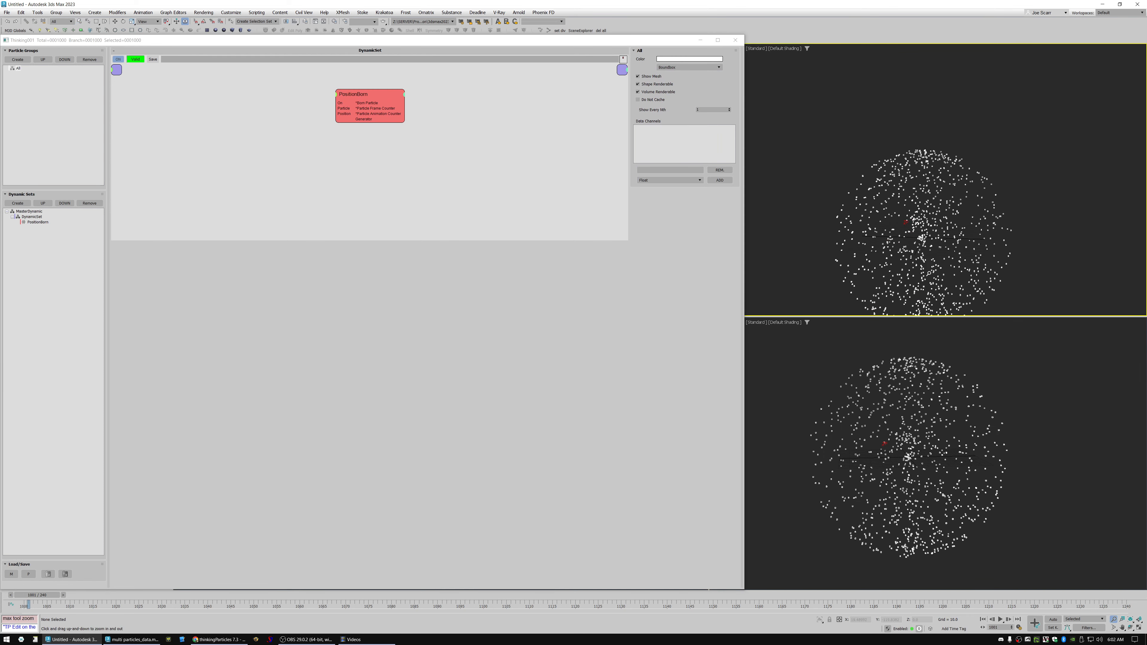
scroll(931, 253, "up", 7)
scroll(931, 253, "down", 2)
Set the PositionBorn's particle Size to 100 with a variation of 100%.
left_click(385, 94)
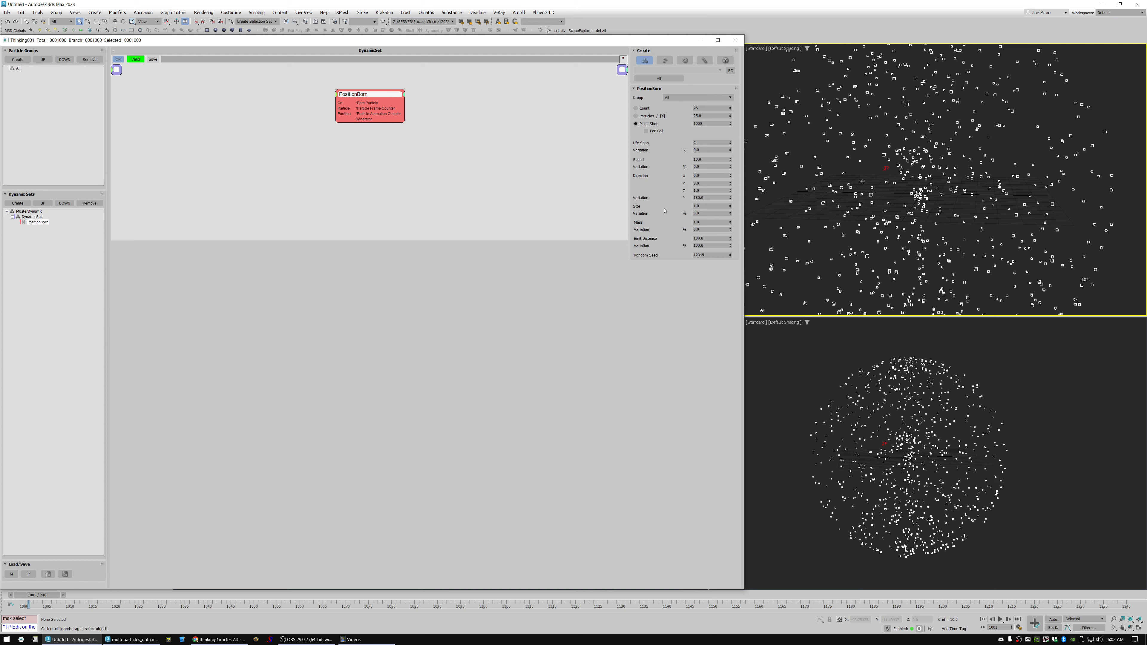
double_click(706, 206)
type("100")
key("Tab")
type("0")
left_click(876, 251)
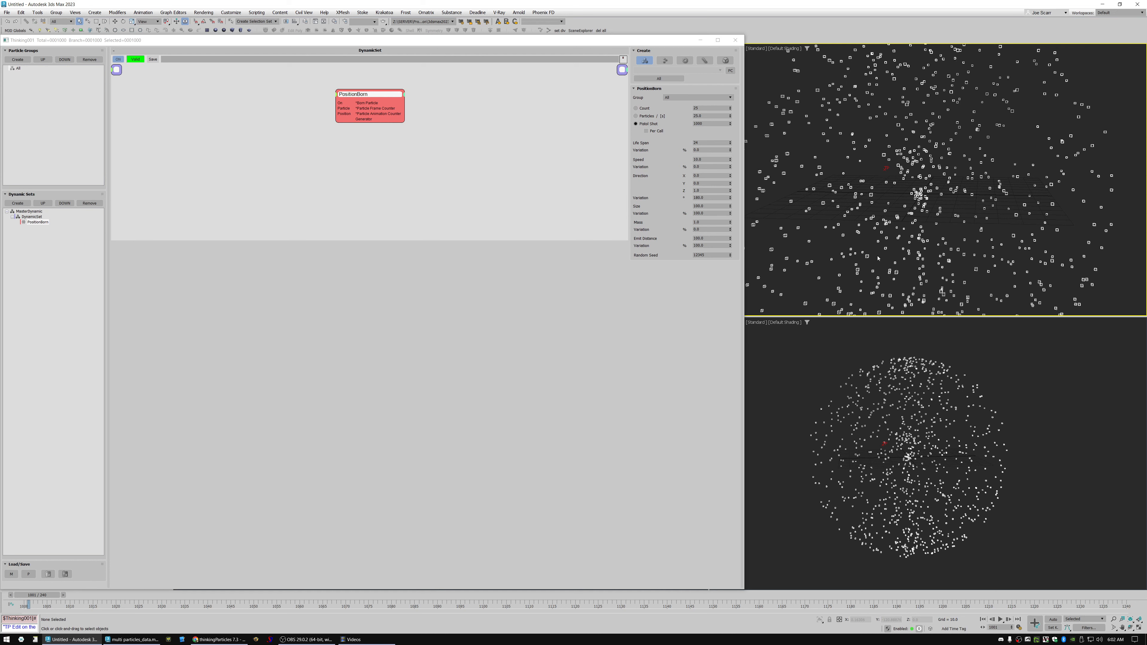
left_click(875, 246)
left_click(869, 243)
Change the PositionBorn's particle Size to 10 and step the timeline back and forward to regenerate the particles.
double_click(693, 206)
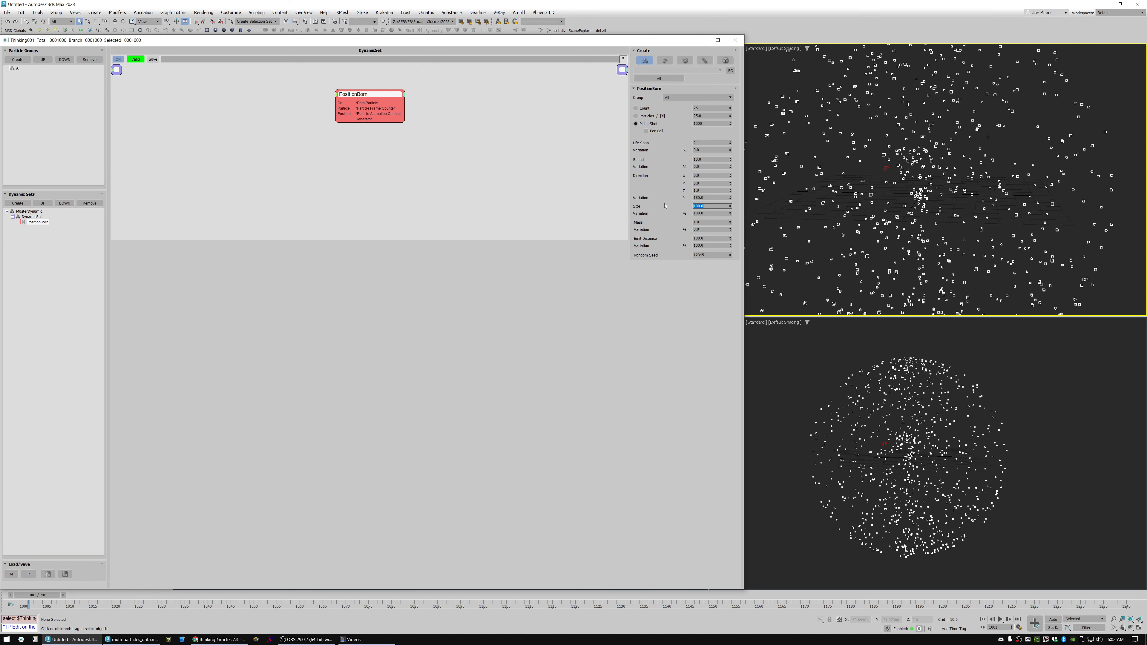
type("10")
key("Return")
key("alt+z")
left_click_drag(888, 215, 852, 206)
key("comma")
key("period")
key("alt+z")
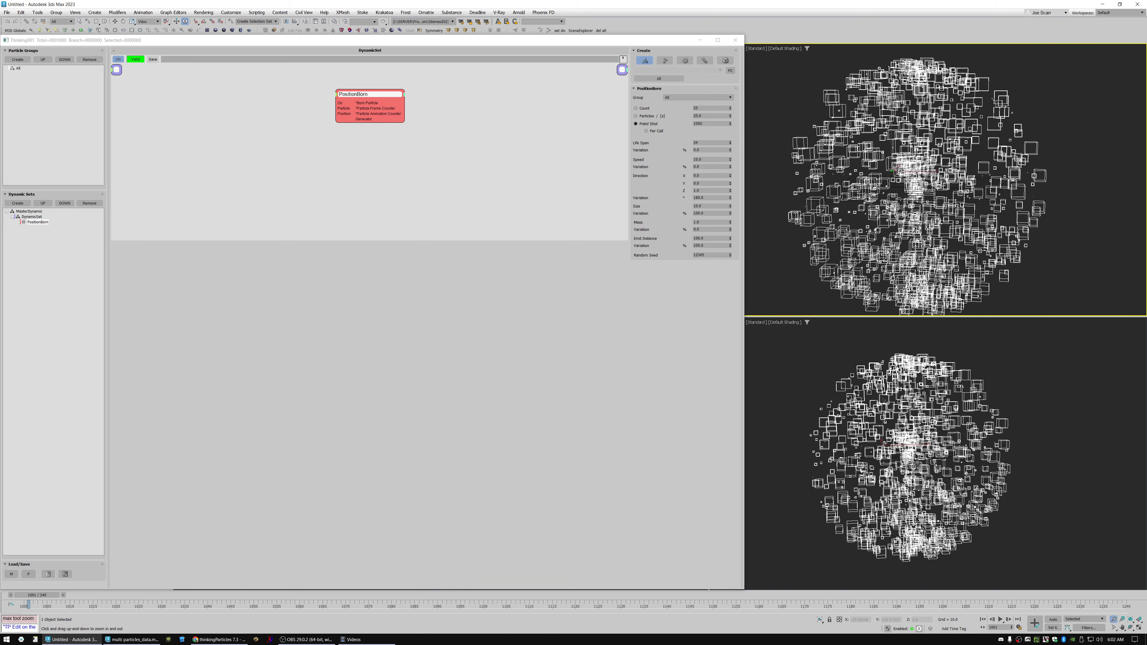
key("q")
Add an ExpressionME-L node to the dynamic set and place it below the PositionBorn node.
left_click(250, 207)
right_click(212, 141)
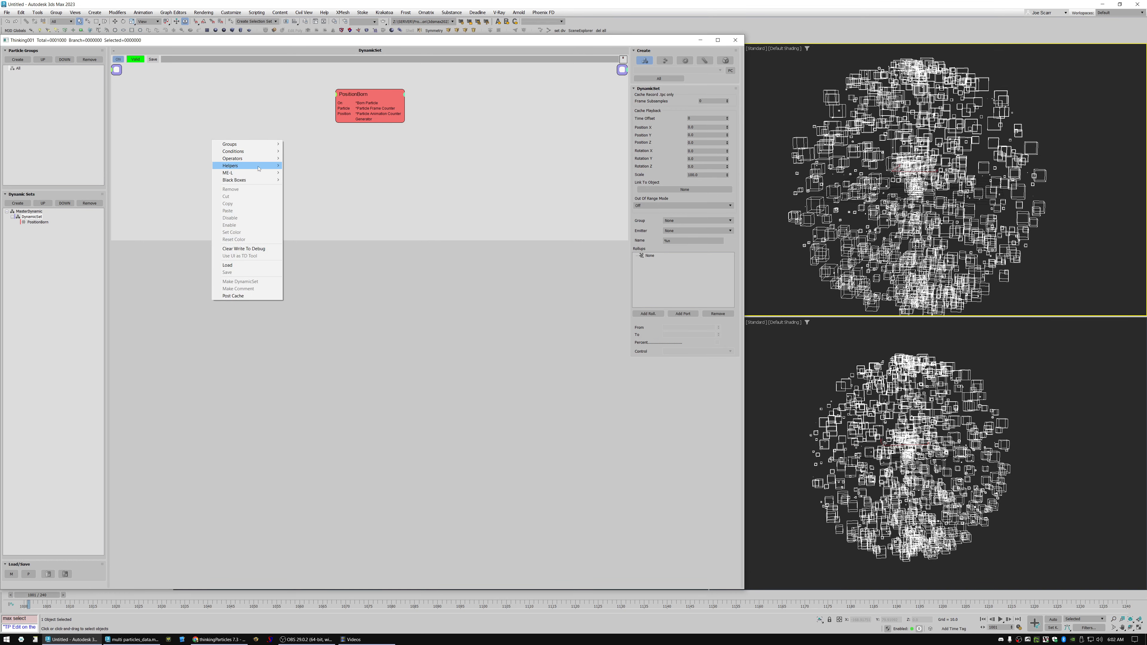
left_click(409, 160)
right_click(350, 154)
mouse_move(384, 186)
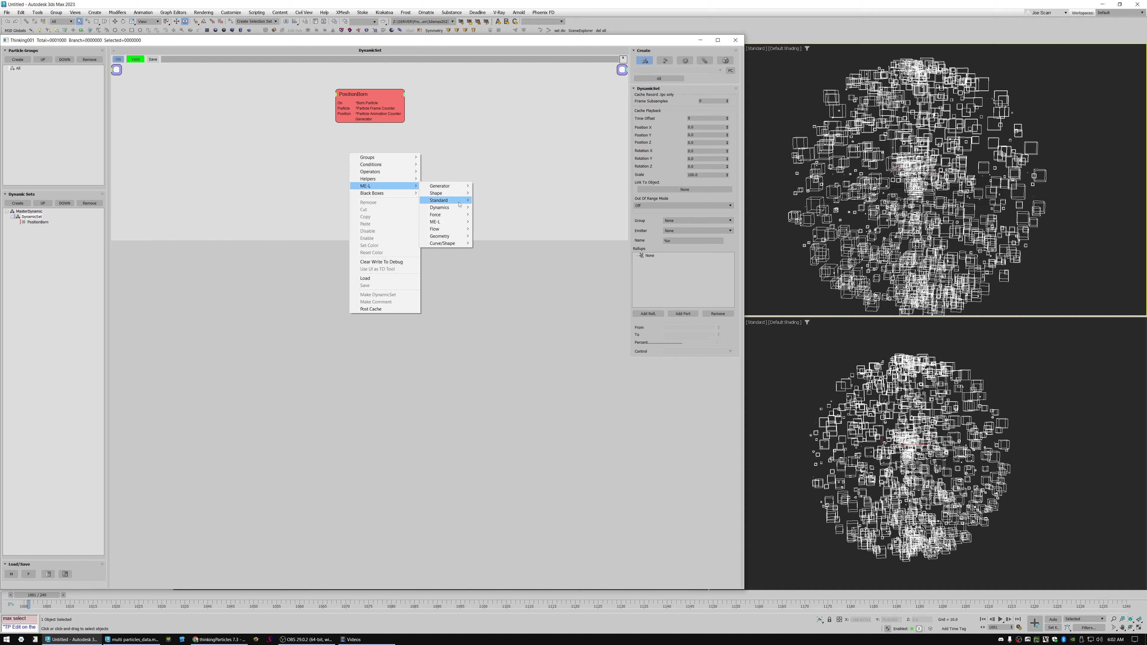
mouse_move(449, 222)
left_click(496, 223)
left_click_drag(416, 159, 386, 173)
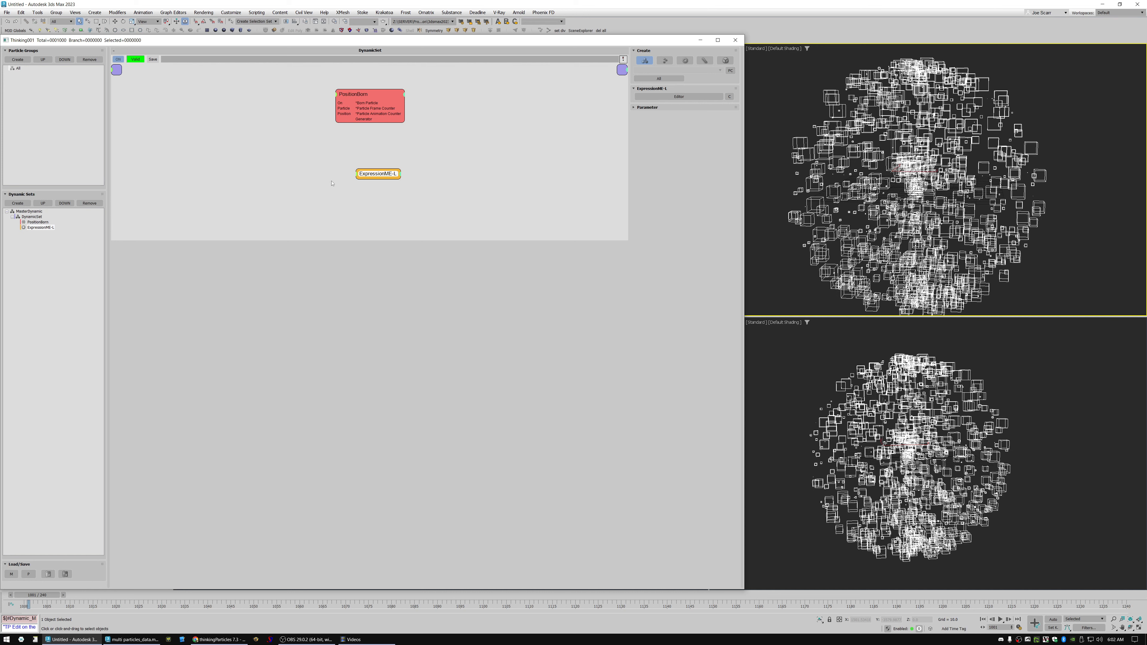
left_click_drag(374, 178, 379, 179)
Add a Group node beside the ExpressionME-L node and assign it the All group.
right_click(268, 172)
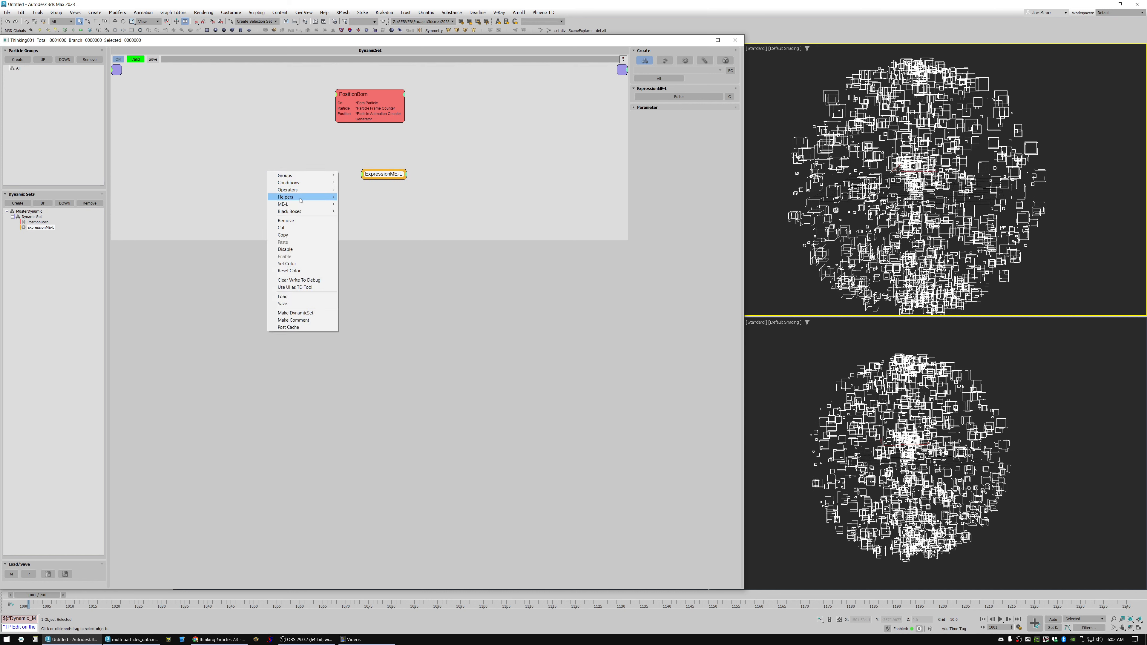
mouse_move(316, 197)
mouse_move(360, 202)
left_click(415, 249)
left_click_drag(312, 174, 329, 180)
left_click(695, 98)
left_click(665, 109)
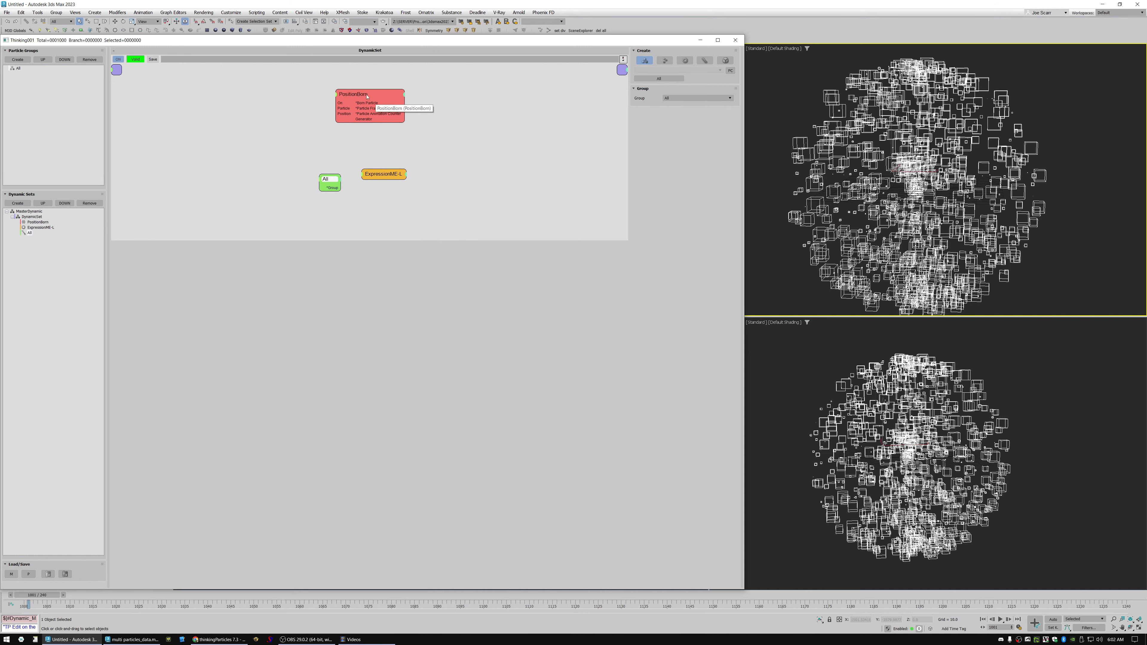
left_click_drag(387, 174, 383, 174)
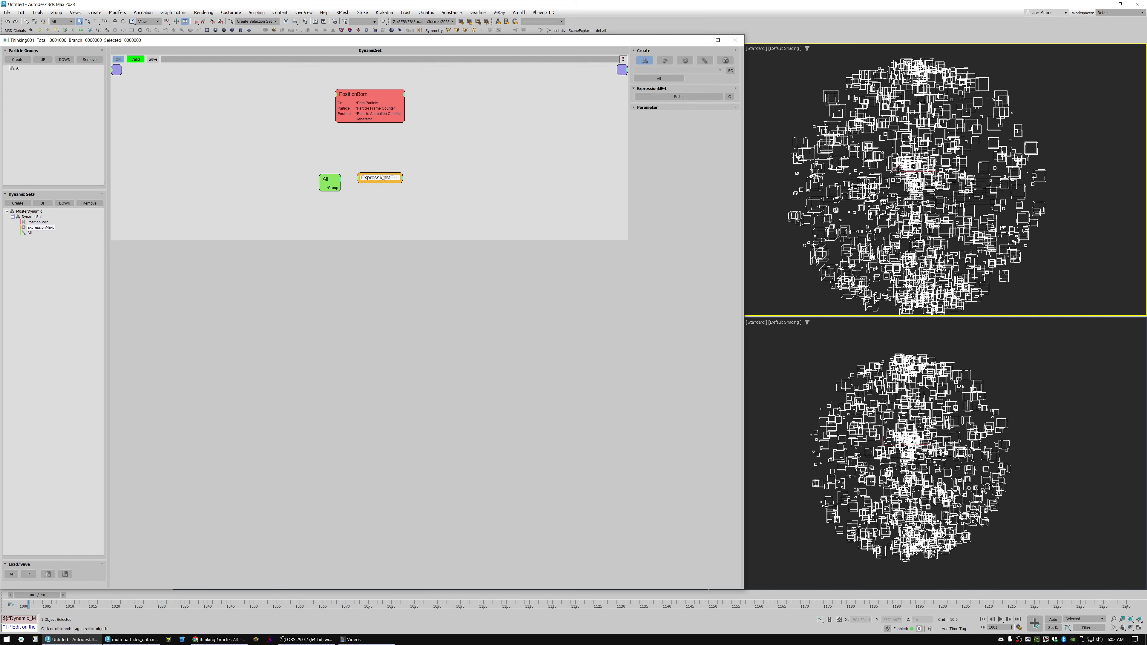
Add a Memory node beside the ExpressionME-L node and give it a Scalar memory named avg_size.
right_click(438, 177)
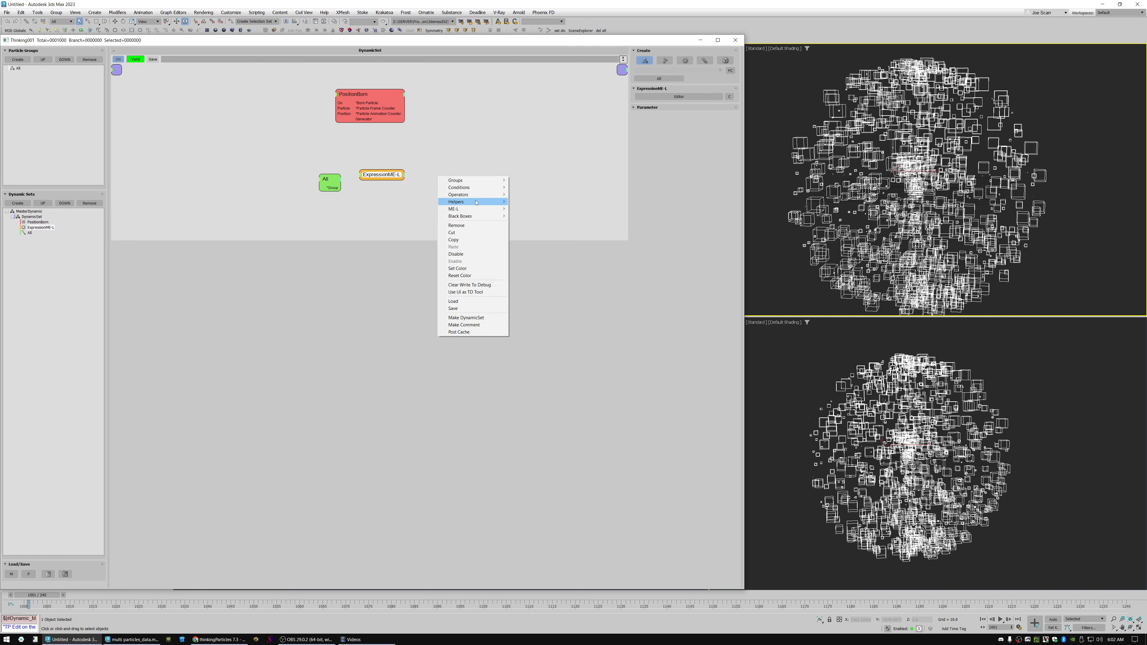
mouse_move(458, 194)
mouse_move(527, 194)
left_click(583, 244)
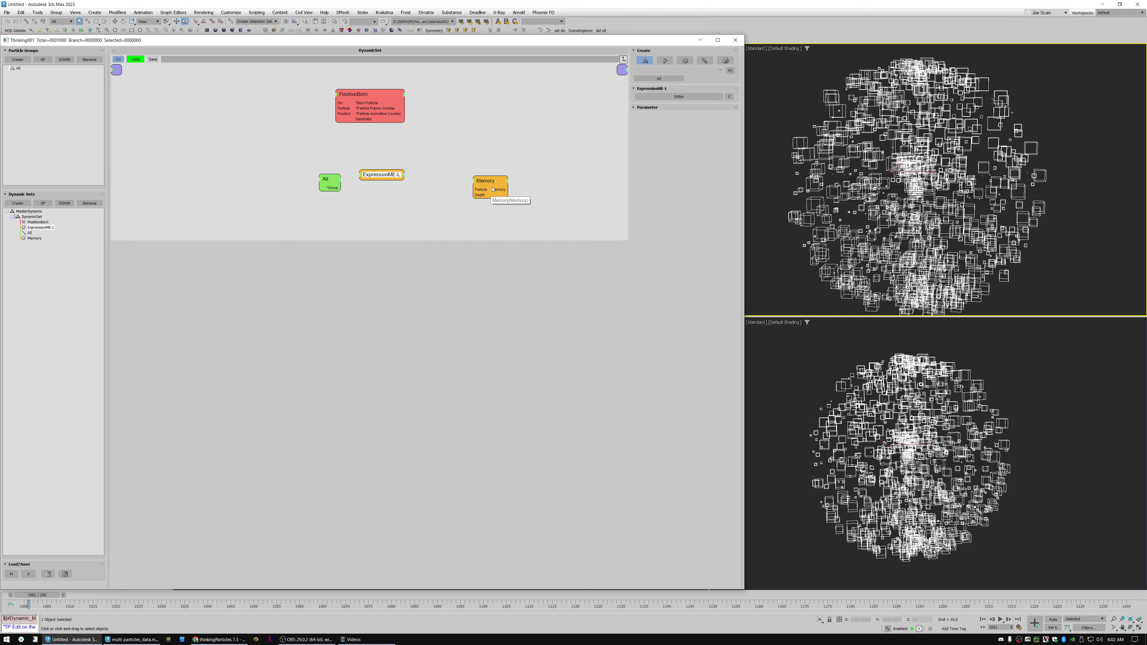
double_click(658, 109)
left_click(650, 120)
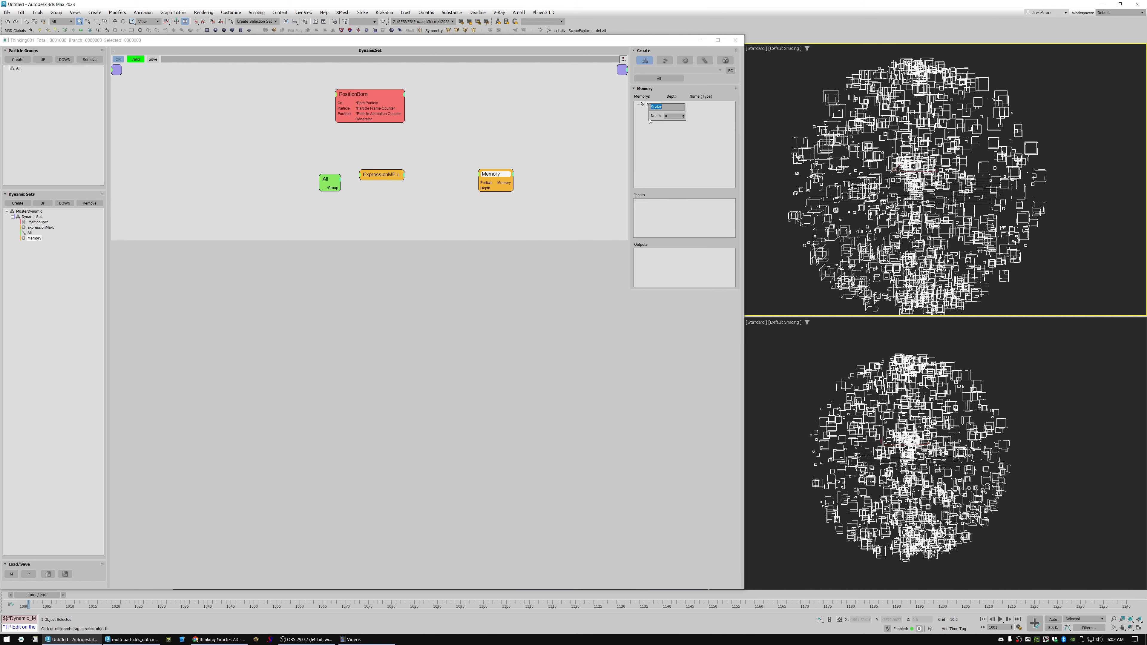
type("avg_size")
key("Return")
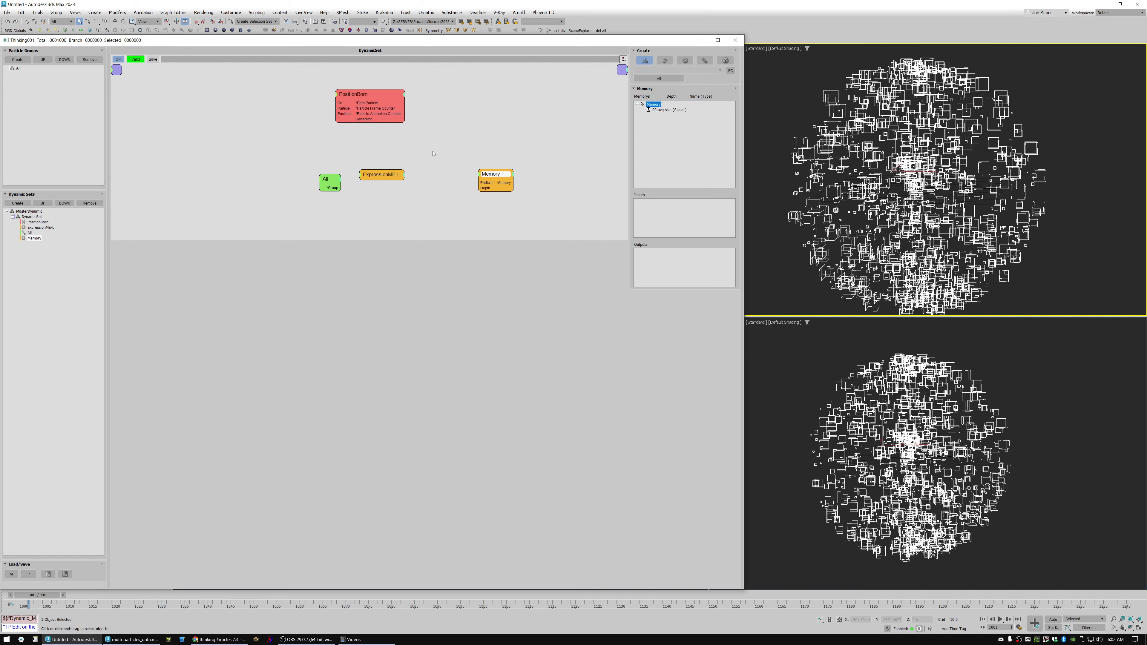
Open the ExpressionME-L node's code editor and delete all of the default sample code.
left_click(391, 174)
left_click_drag(379, 176, 387, 175)
left_click(678, 96)
left_click_drag(565, 104, 676, 122)
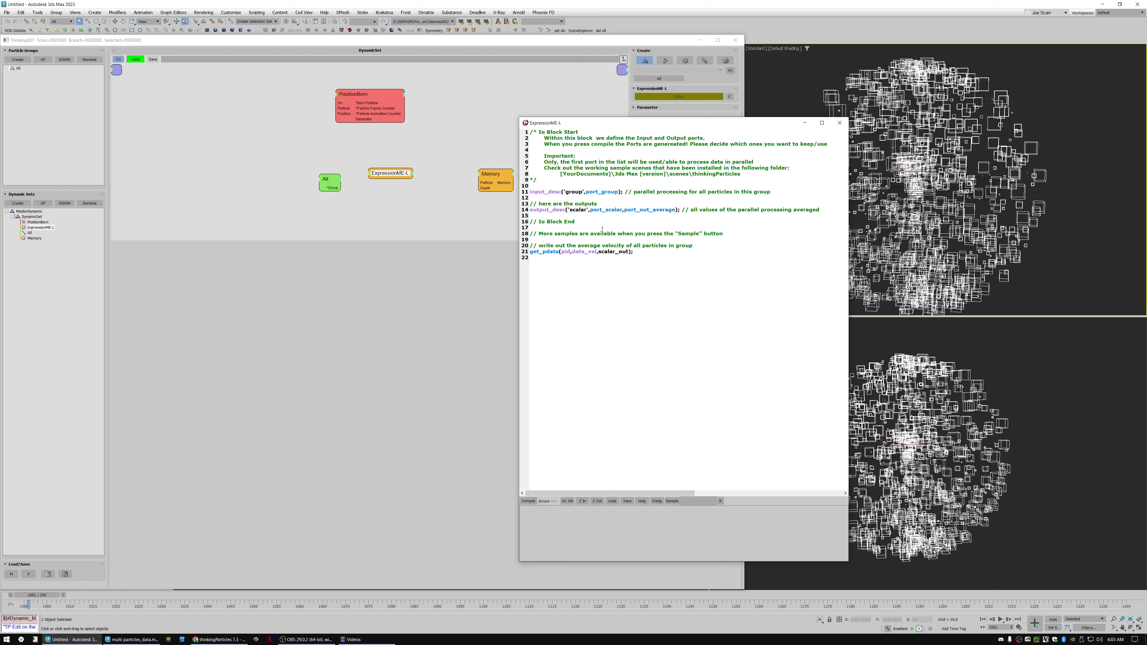
left_click_drag(673, 255, 486, 58)
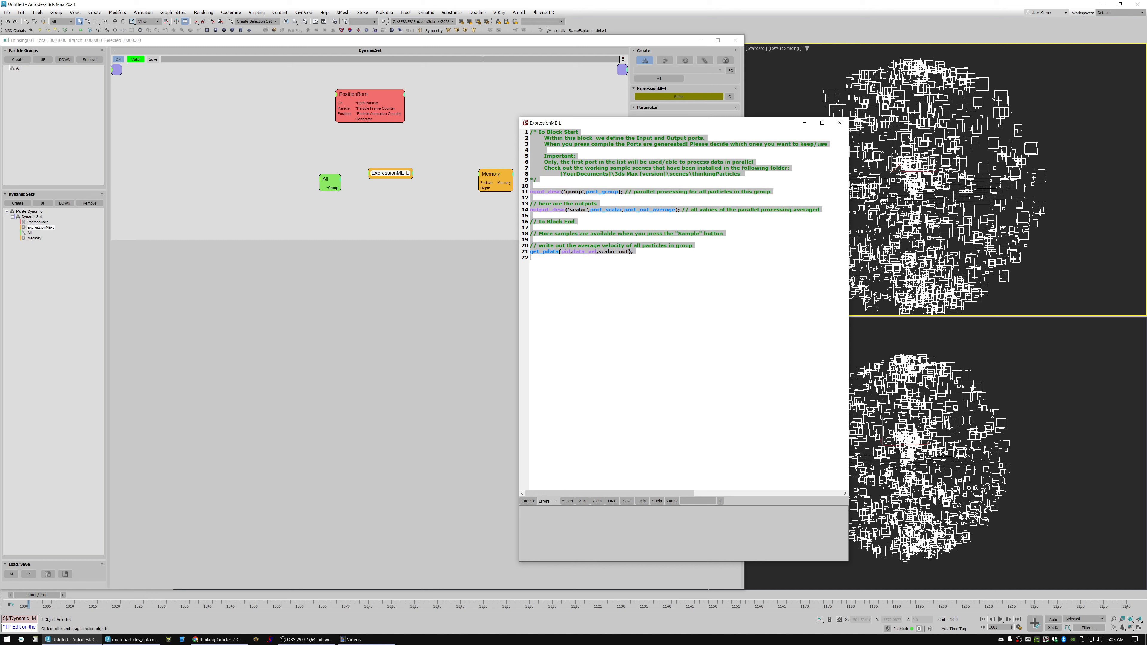
key("Delete")
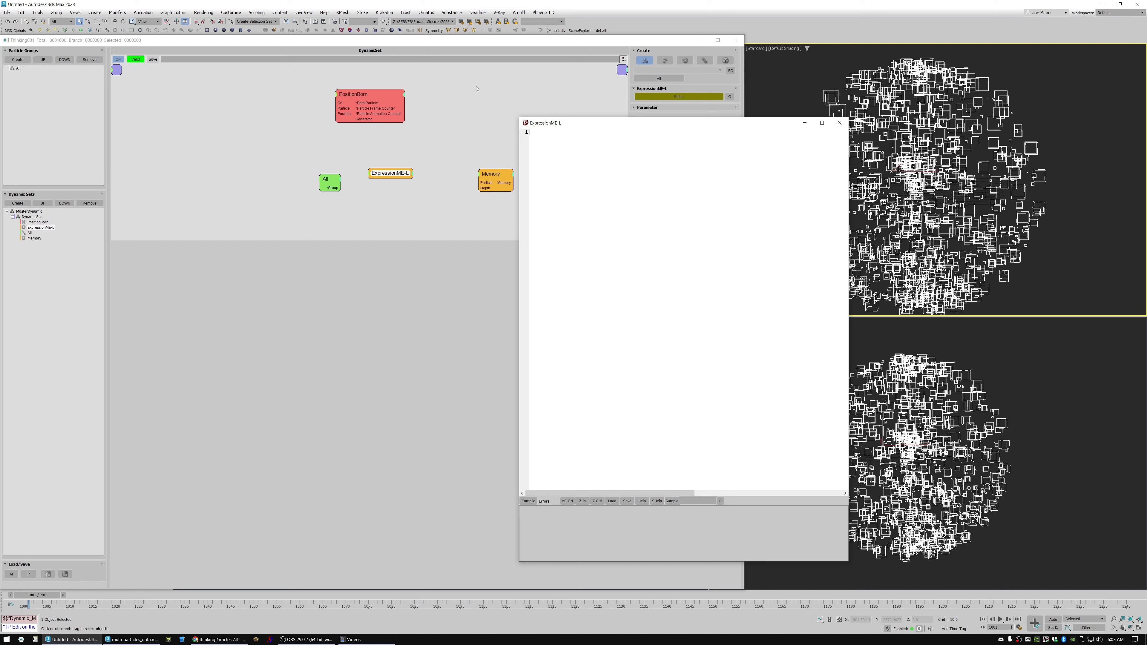
Write input_desc('group', port_group); as the first line of the expression and compile it to create the group input.
type("input")
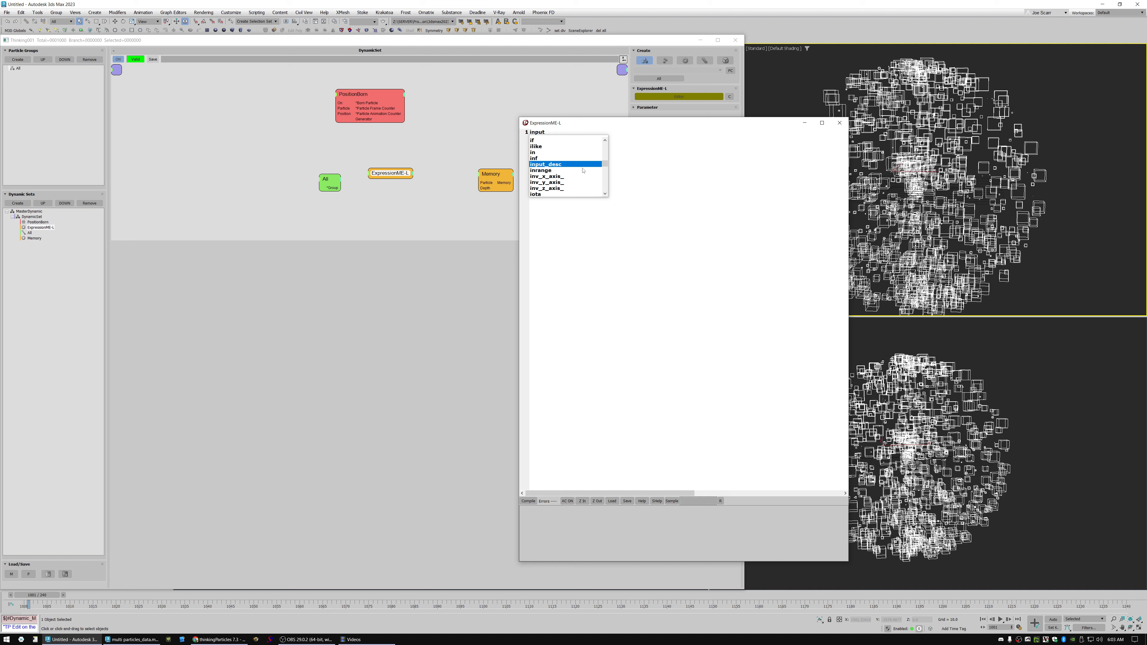
double_click(564, 165)
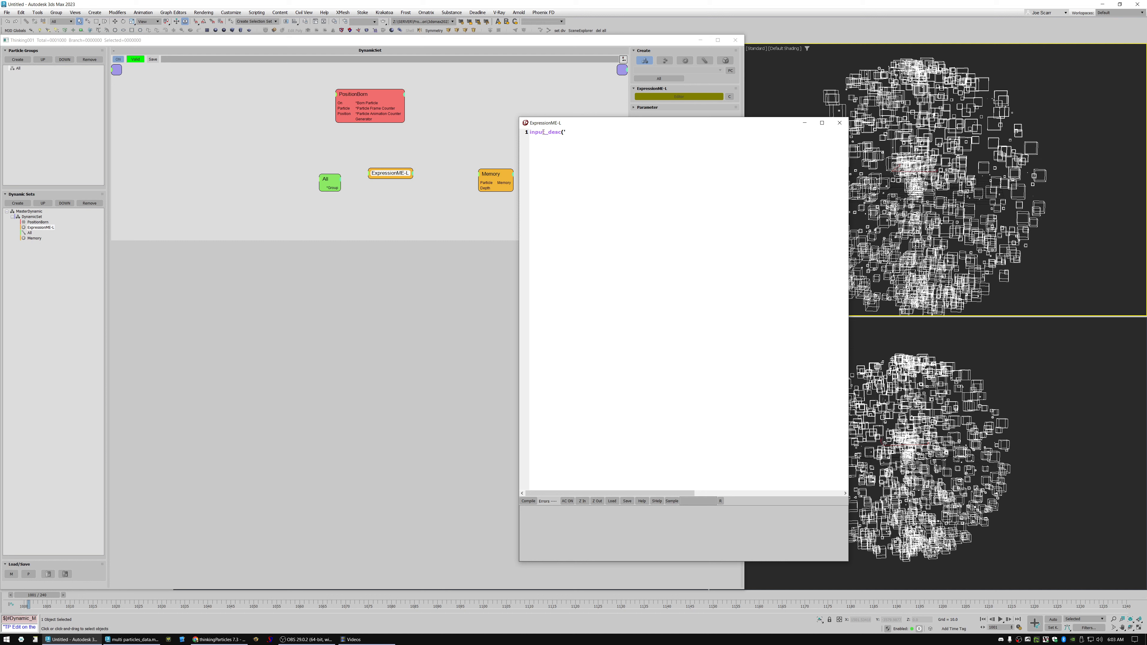
type("group', port")
key("Down")
key("Down")
key("Down")
key("Down")
key("Down")
key("Down")
key("Down")
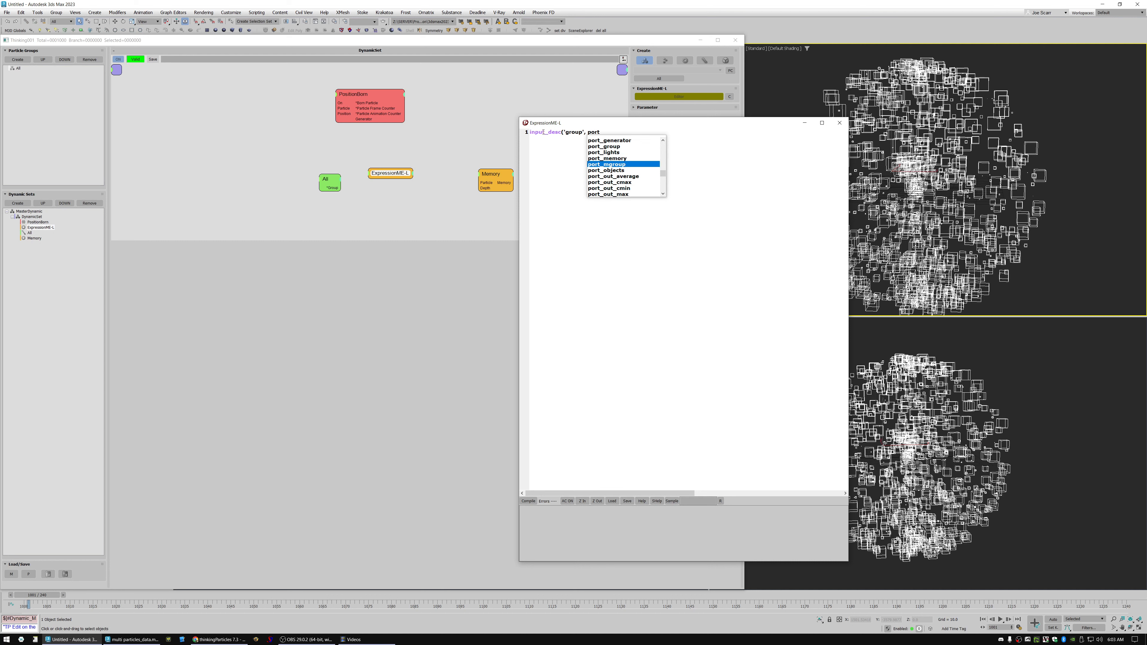
key("Down")
key("Up")
key("Up")
key("Up")
key("Up")
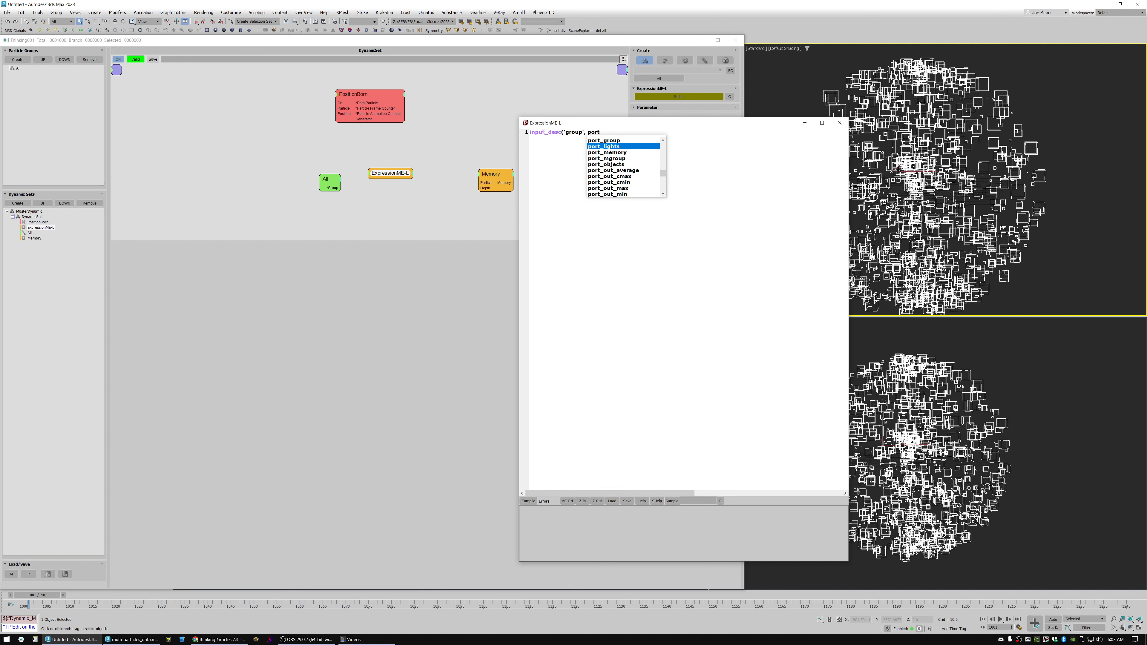
key("Return")
type(")")
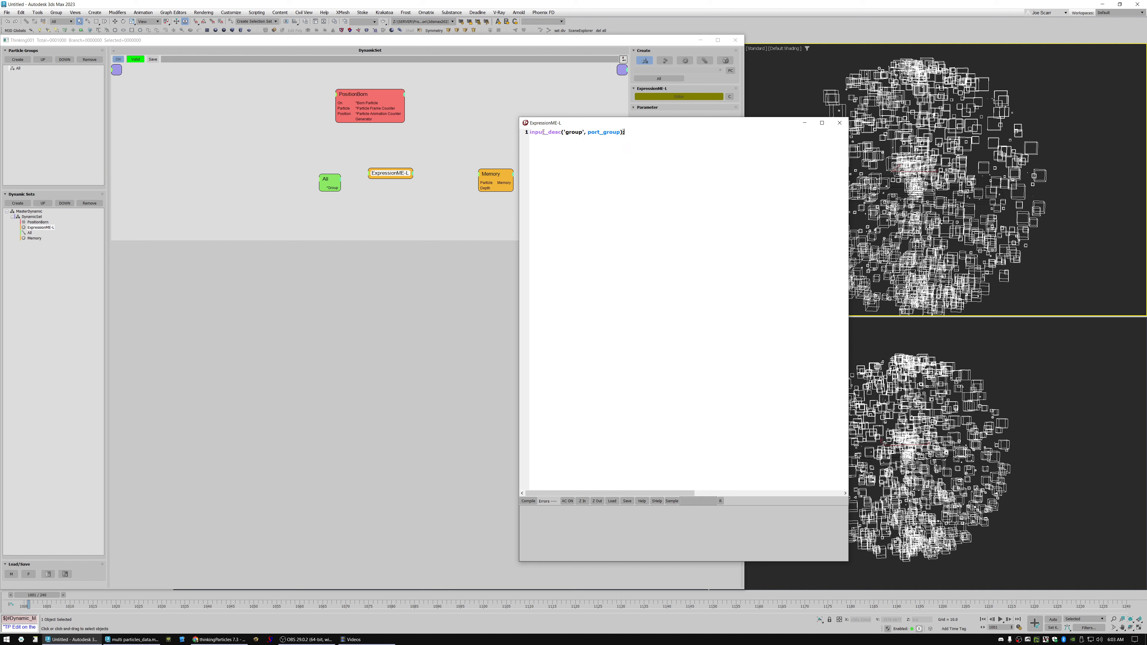
type(";")
key("Return")
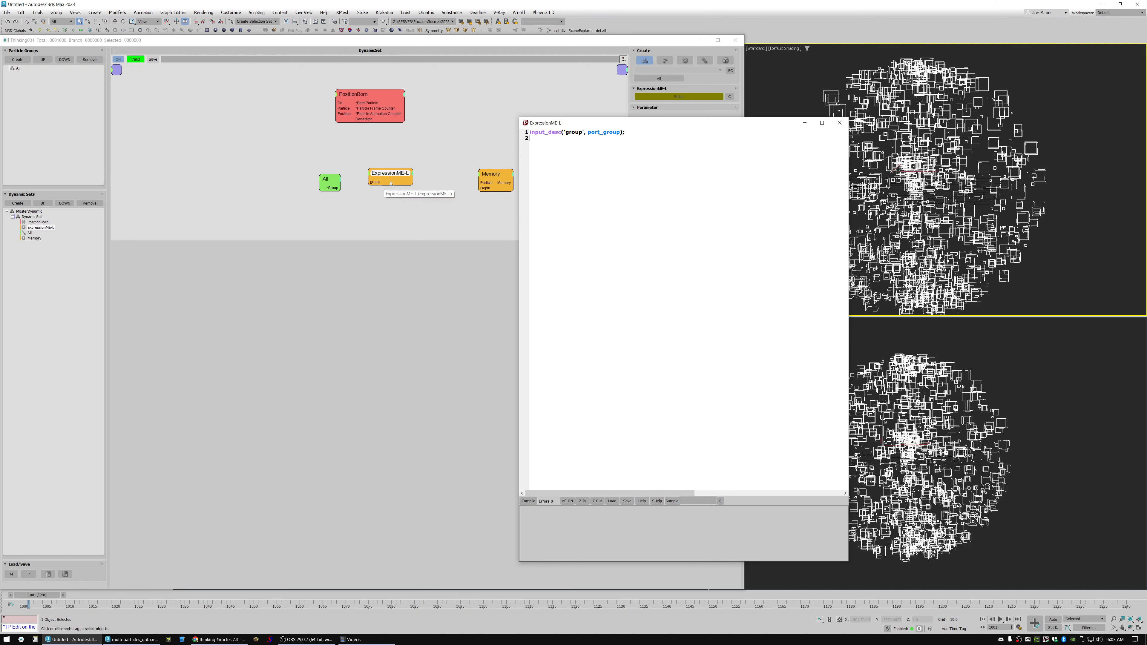
Set the expression's group parameter to All, delete the separate All group node and tidy the remaining nodes.
left_click_drag(387, 178, 391, 181)
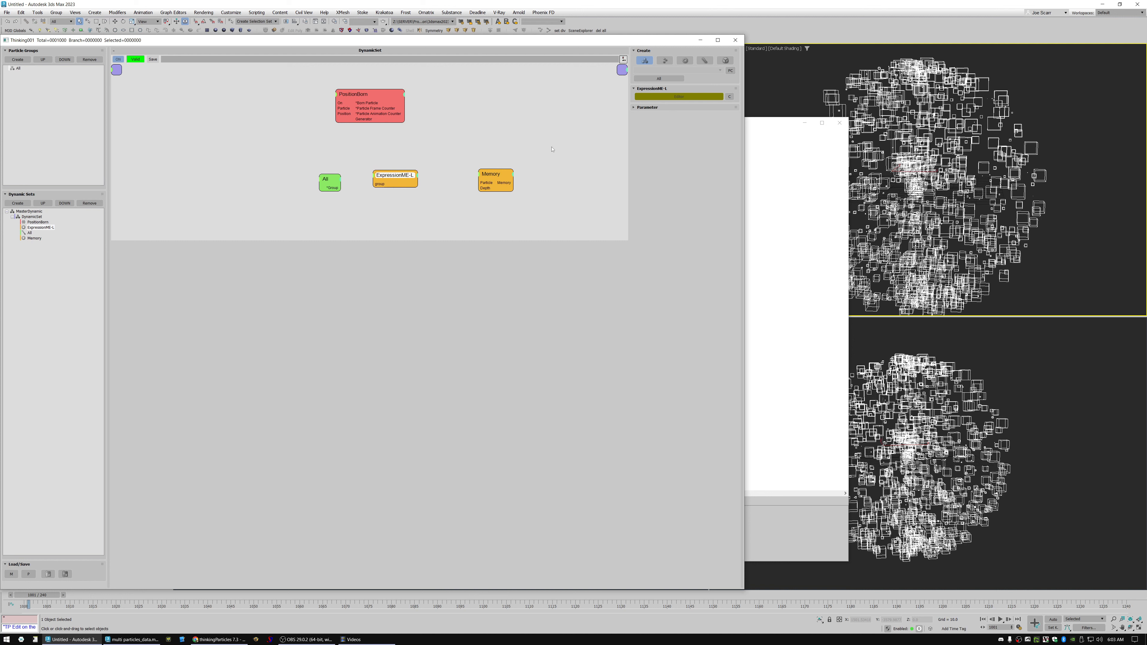
left_click(634, 108)
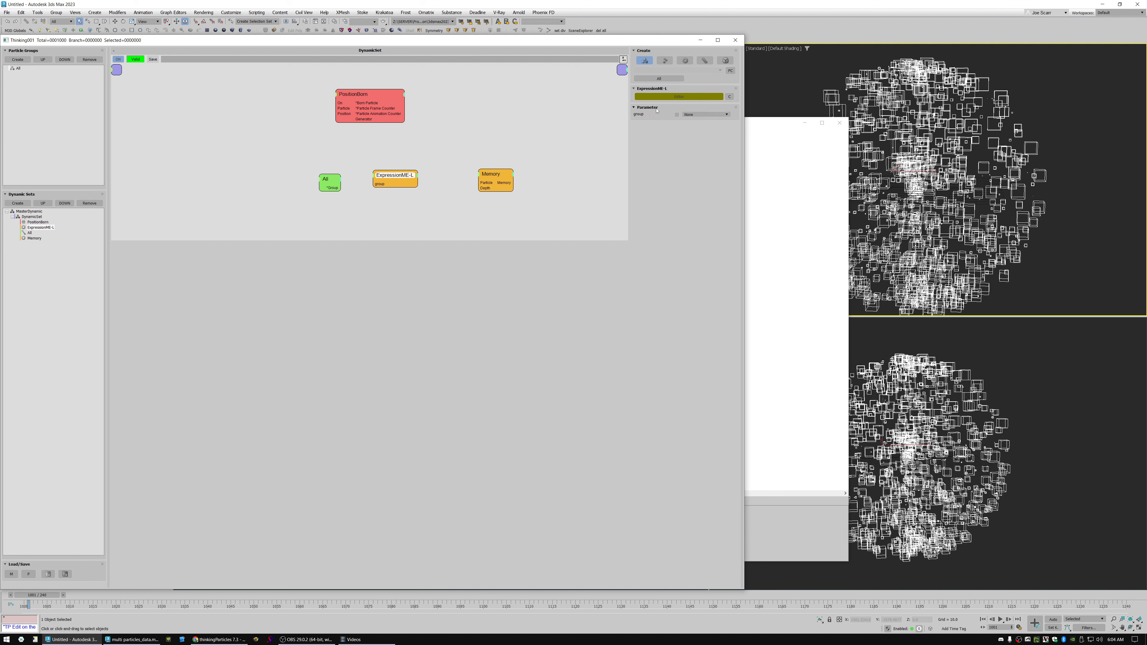
left_click(693, 116)
left_click(691, 125)
left_click(329, 180)
key("Delete")
left_click_drag(398, 177, 379, 185)
mouse_move(488, 177)
left_mouse_down()
mouse_move(432, 184)
mouse_move(467, 178)
left_mouse_up()
left_click_drag(384, 191, 382, 194)
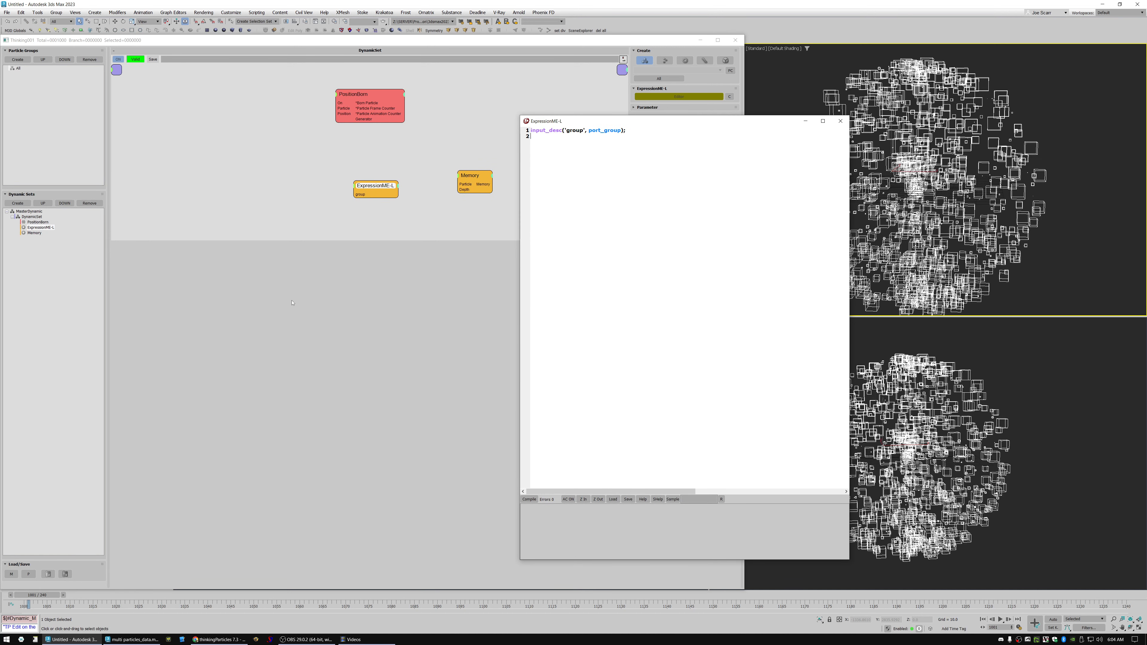
Begin an output declaration on line 3 of the expression: output_desc('avgsize', port_scalar, followed by the port option prefix.
key("Return")
type("v")
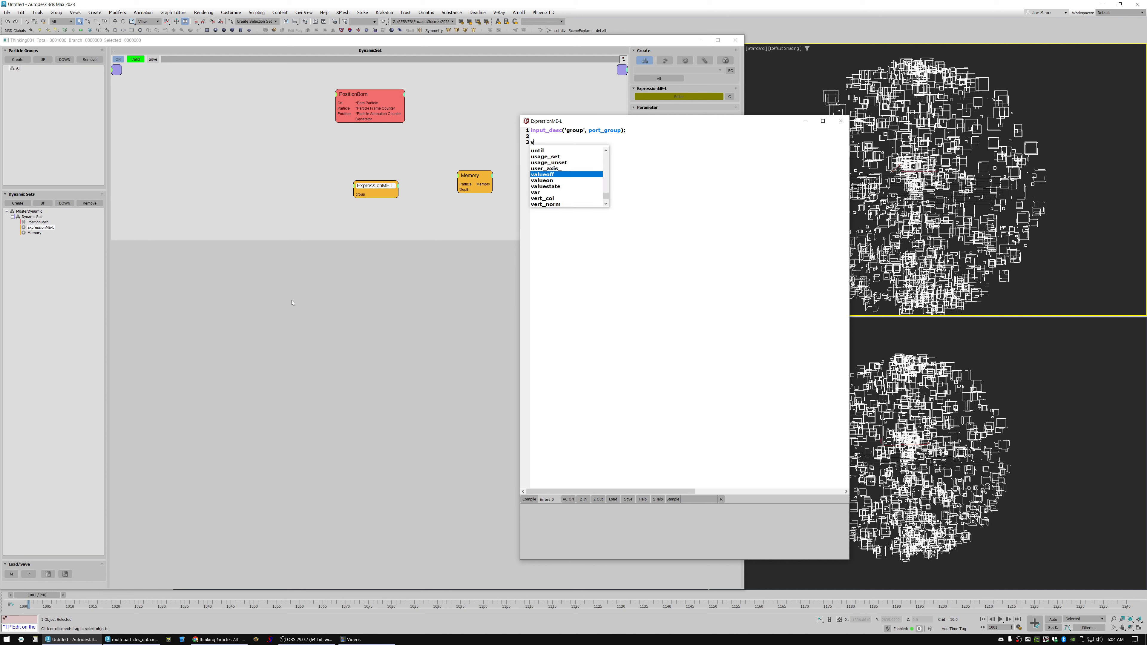
key("BackSpace")
key("BackSpace")
key("Return")
type("out")
key("Return")
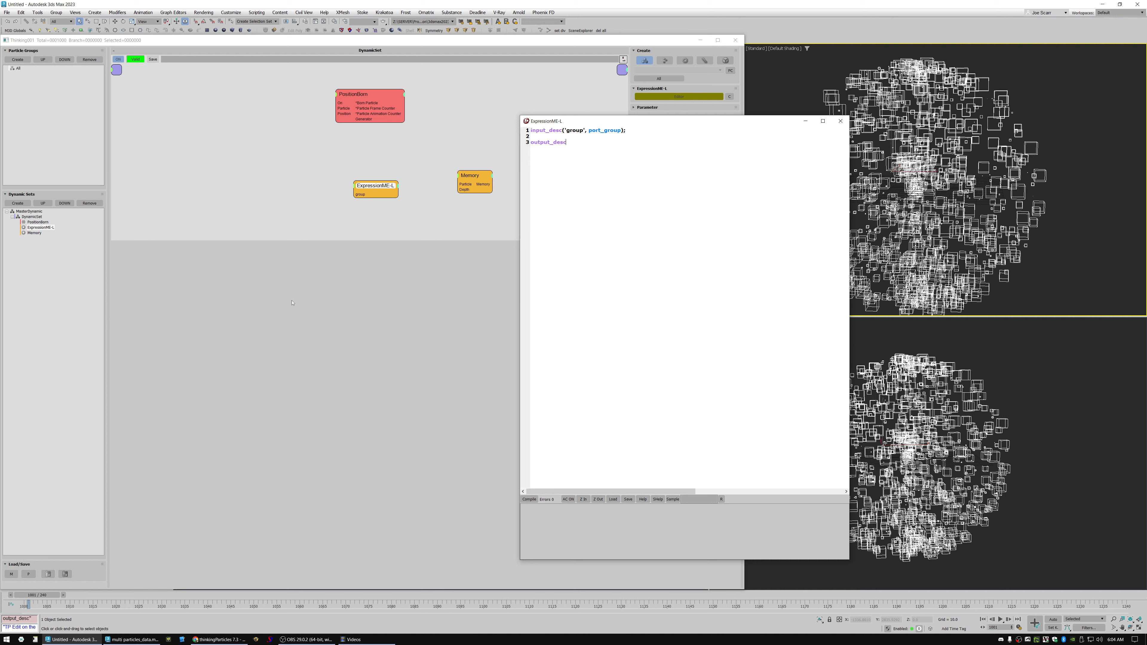
type("('av")
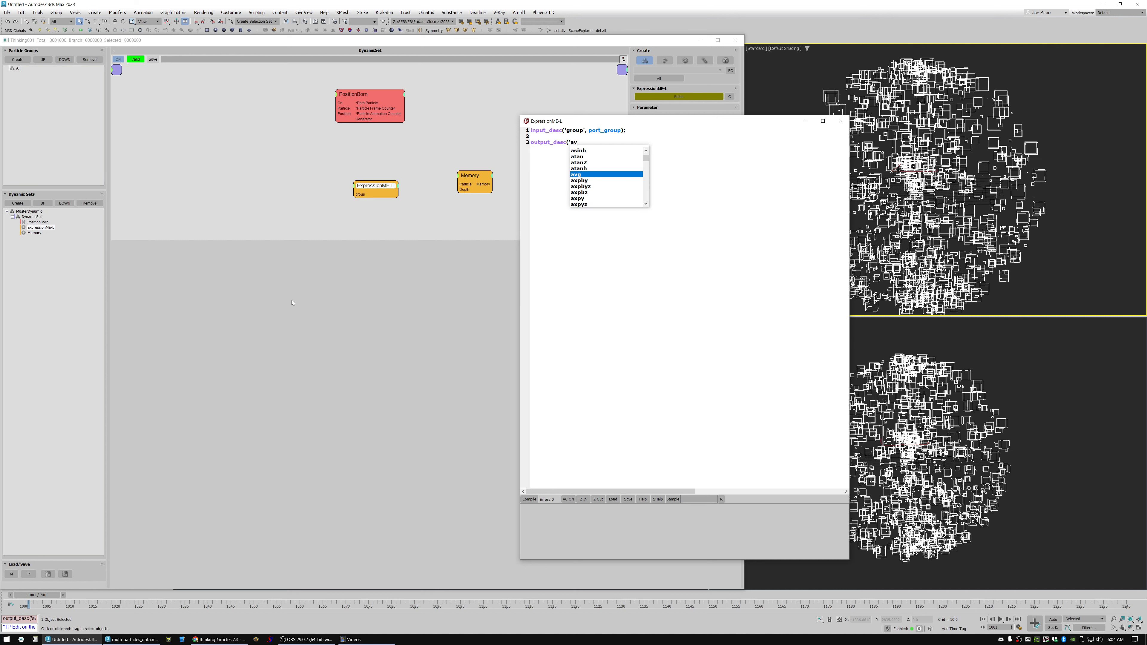
type("gsize',")
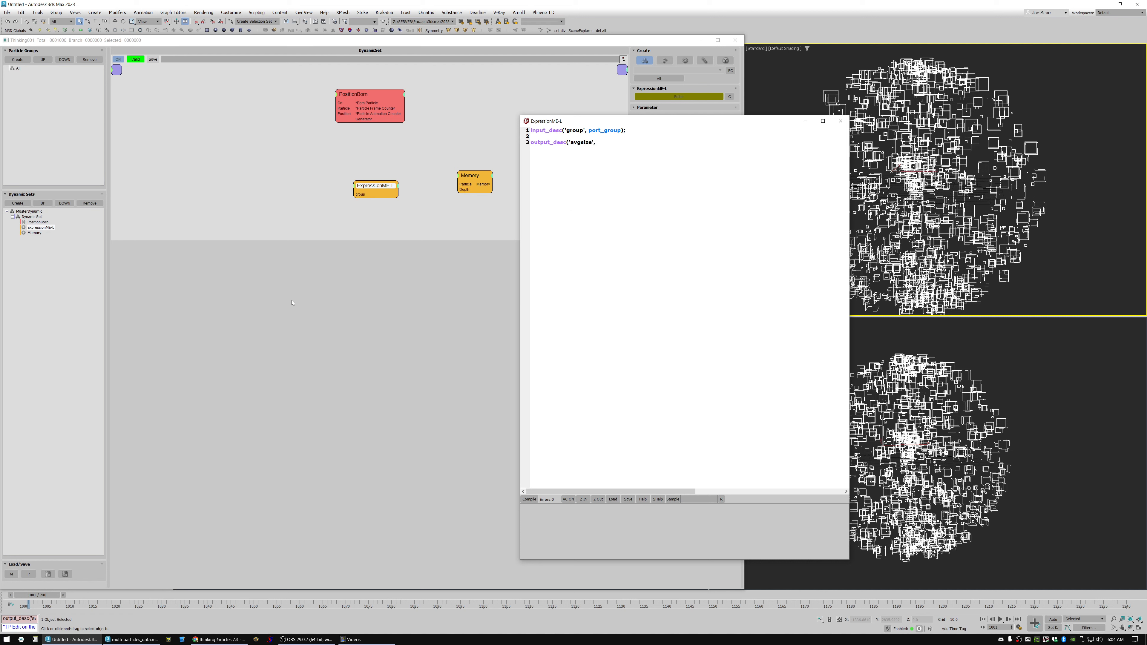
type(" port_s")
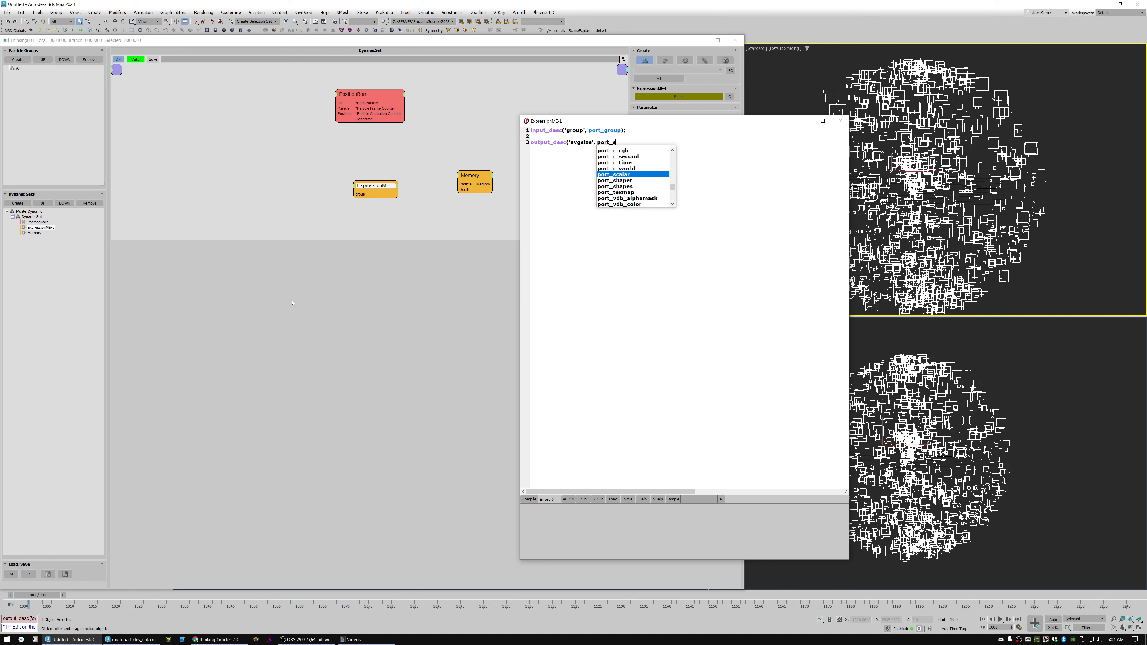
type("calar, ")
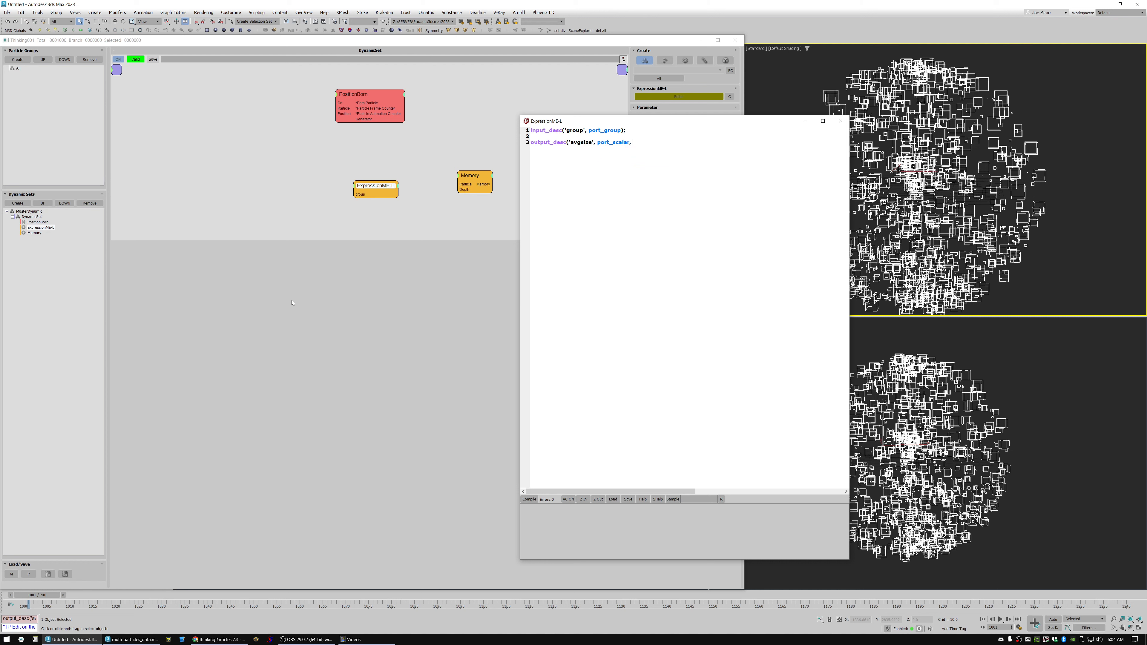
type("port_p")
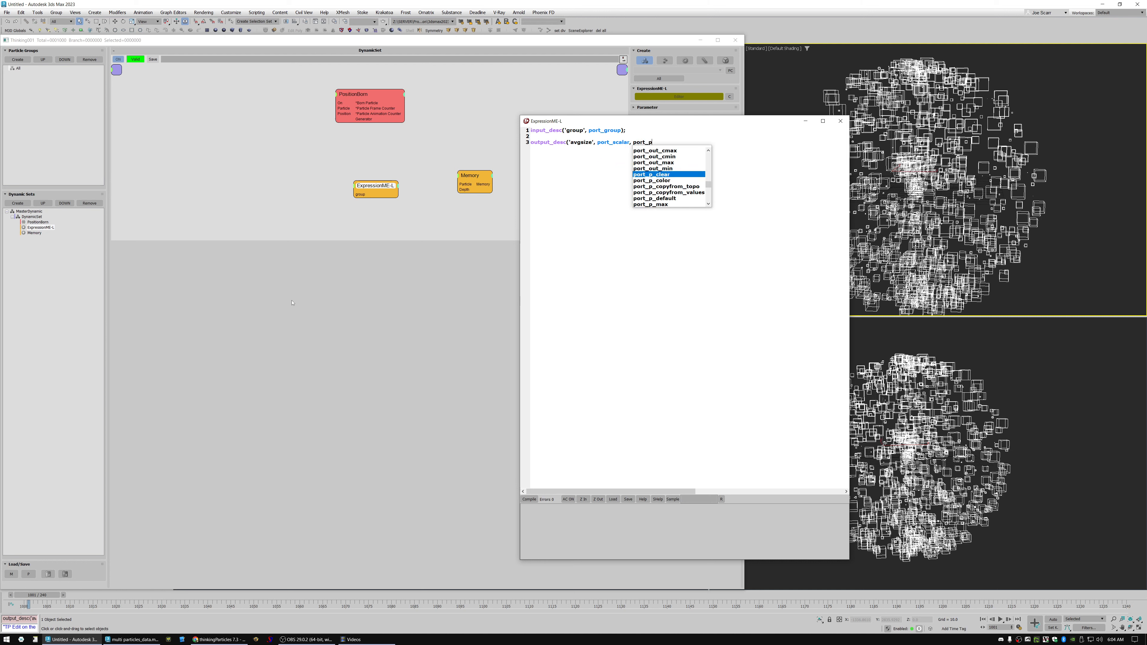
Review the suggested port output modes and complete the declaration as output_desc('avgsize', port_scalar, port_out_average);.
key("Up")
key("Up")
key("Up")
key("Up")
key("Up")
key("Up")
key("Up")
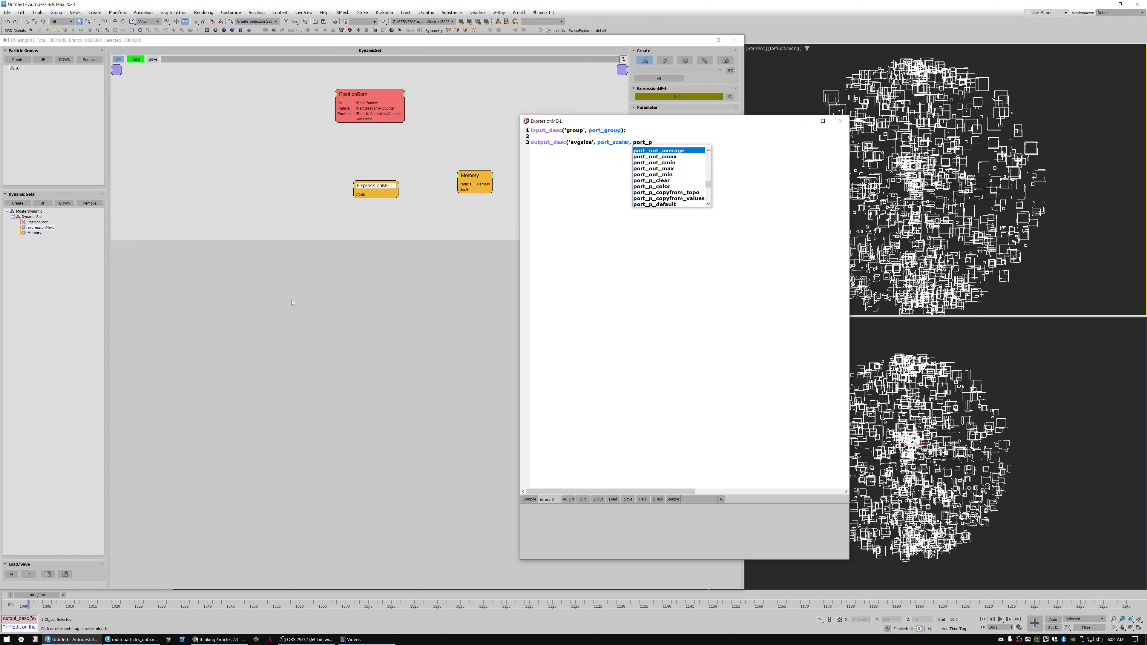
key("Down")
key("Down")
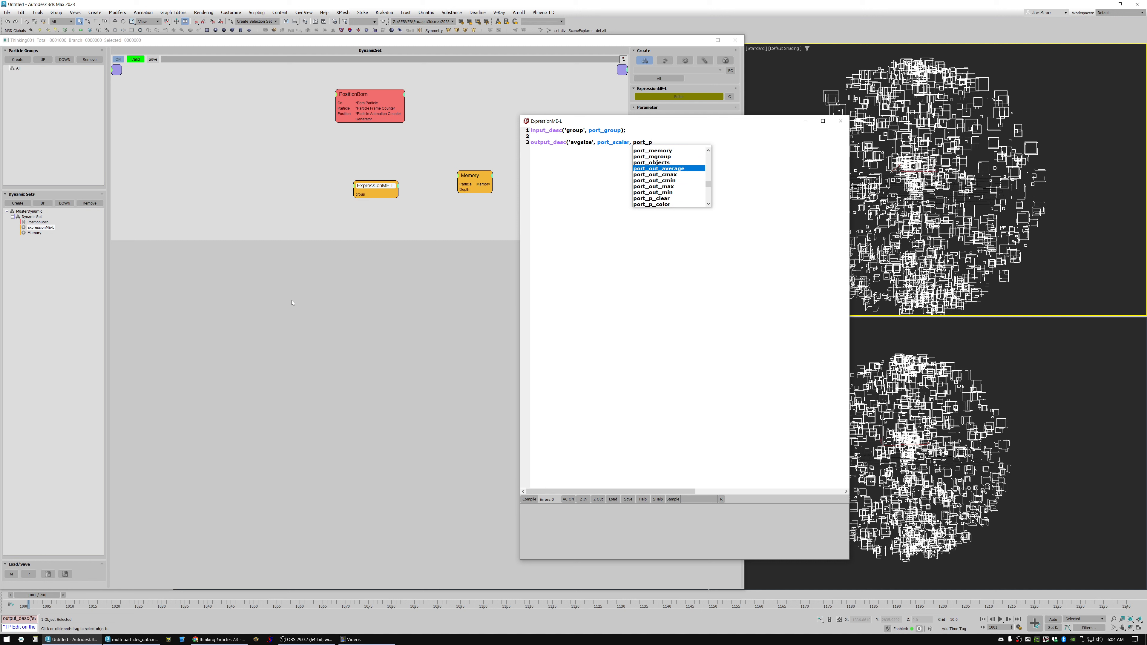
key("Down")
key("Up")
key("Down")
key("Up")
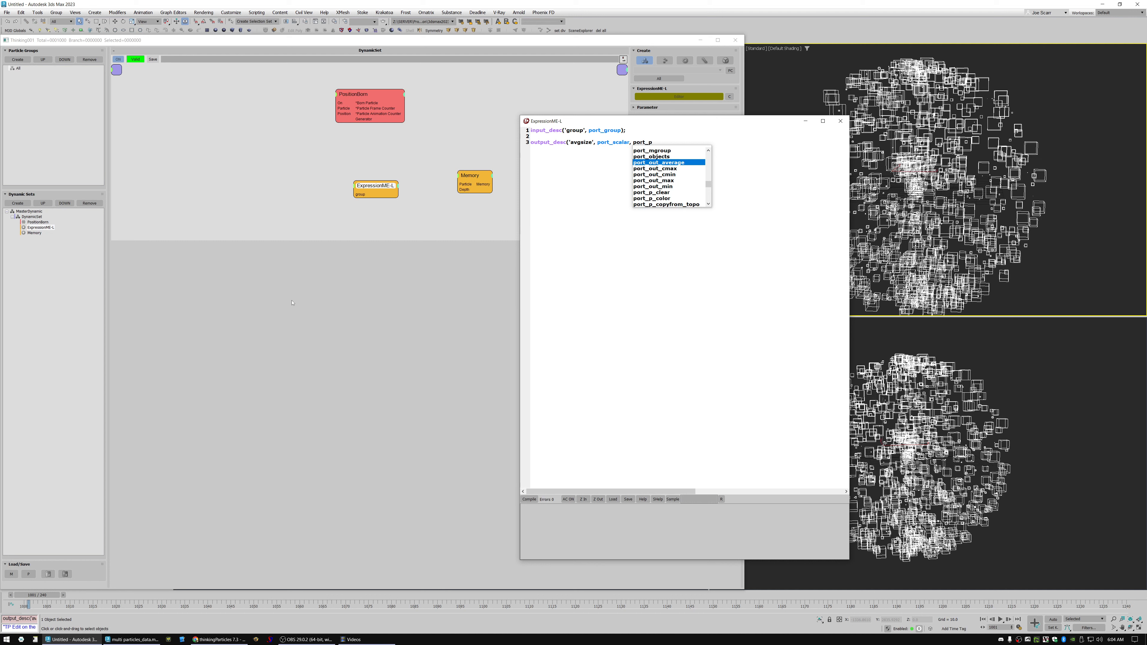
key("Down")
key("Down")
key("Down")
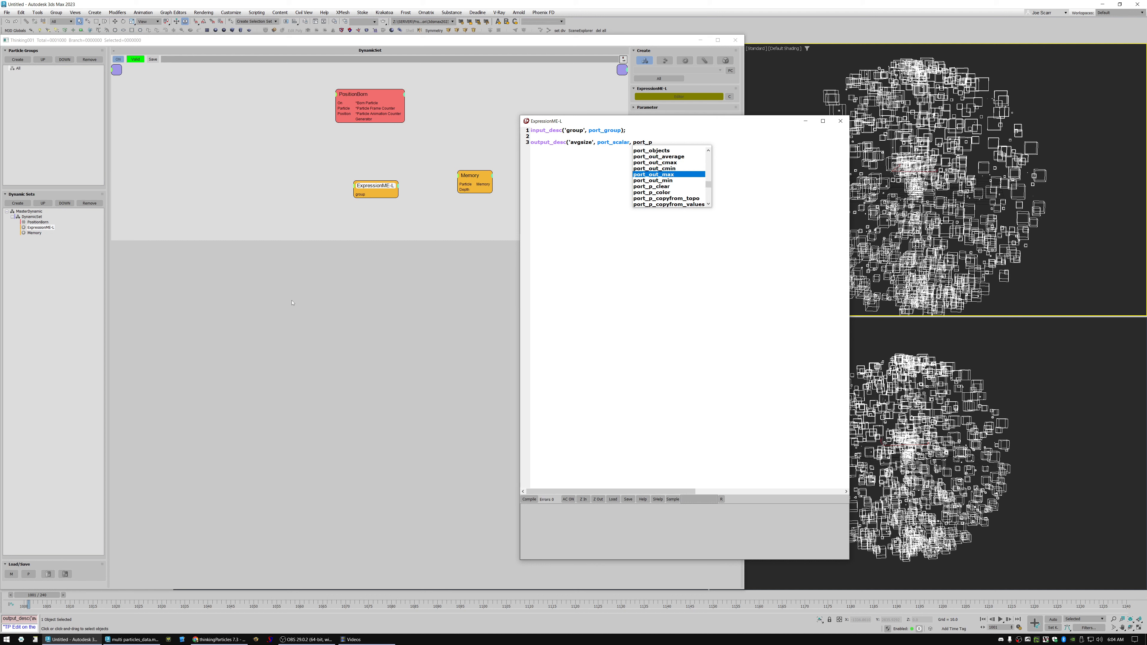
key("Down")
key("Up")
key("Up")
key("Up")
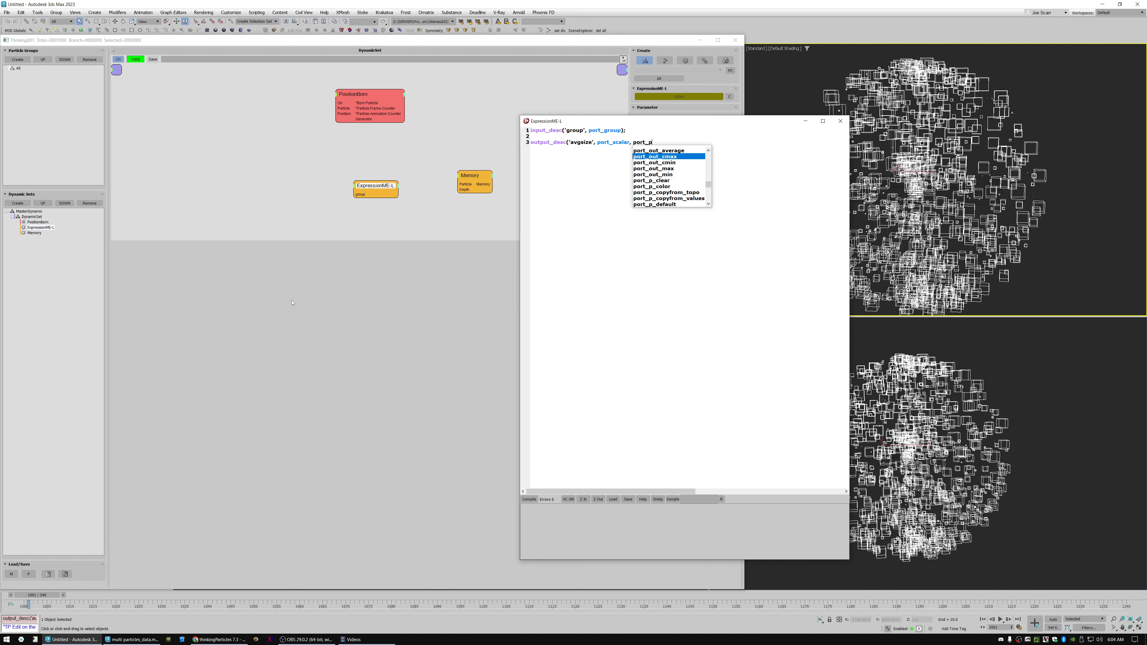
key("Down")
key("Up")
key("Up")
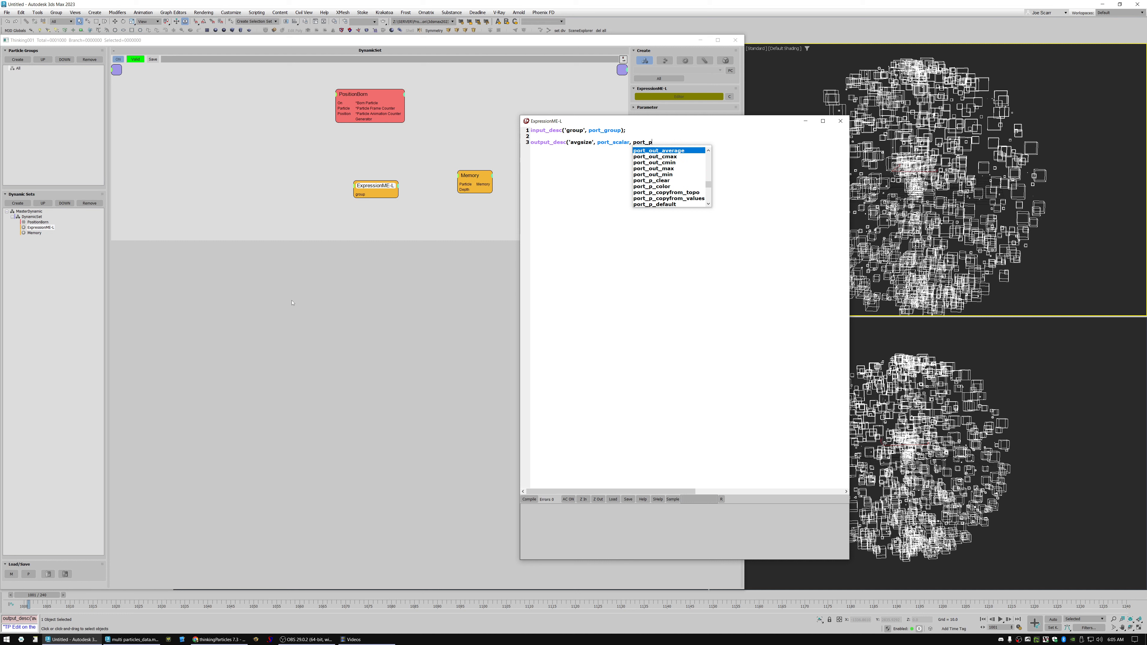
key("Return")
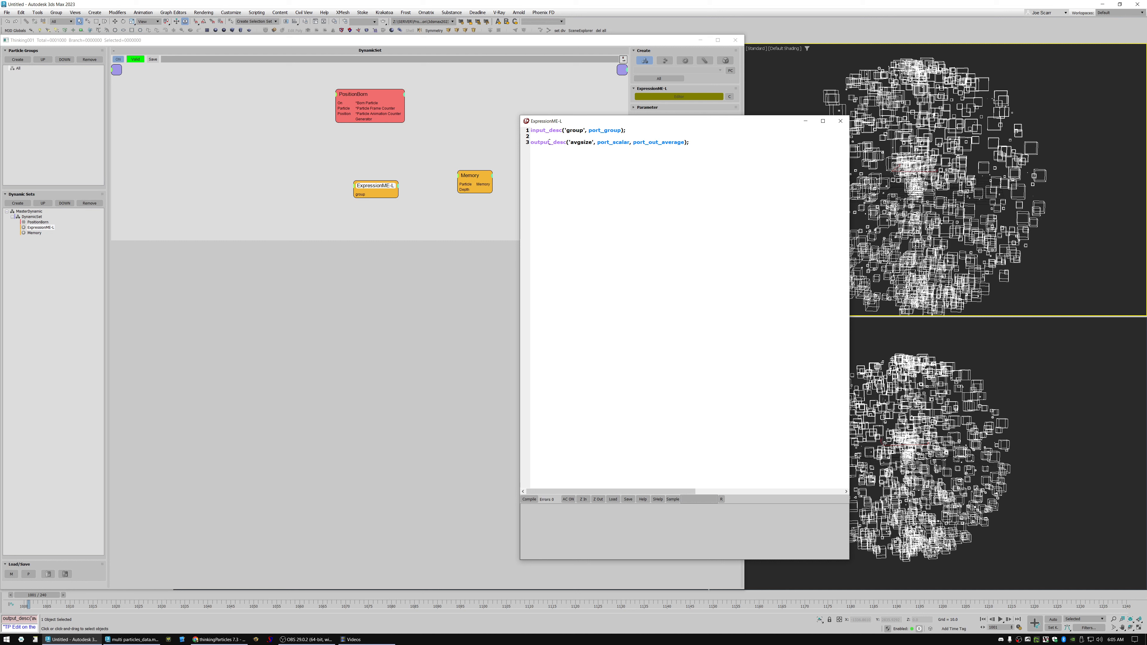
Open the help page for output_desc and examine its call examples for average, minimum and maximum outputs.
left_click_drag(547, 142, 543, 142)
left_click(545, 143)
left_click(657, 499)
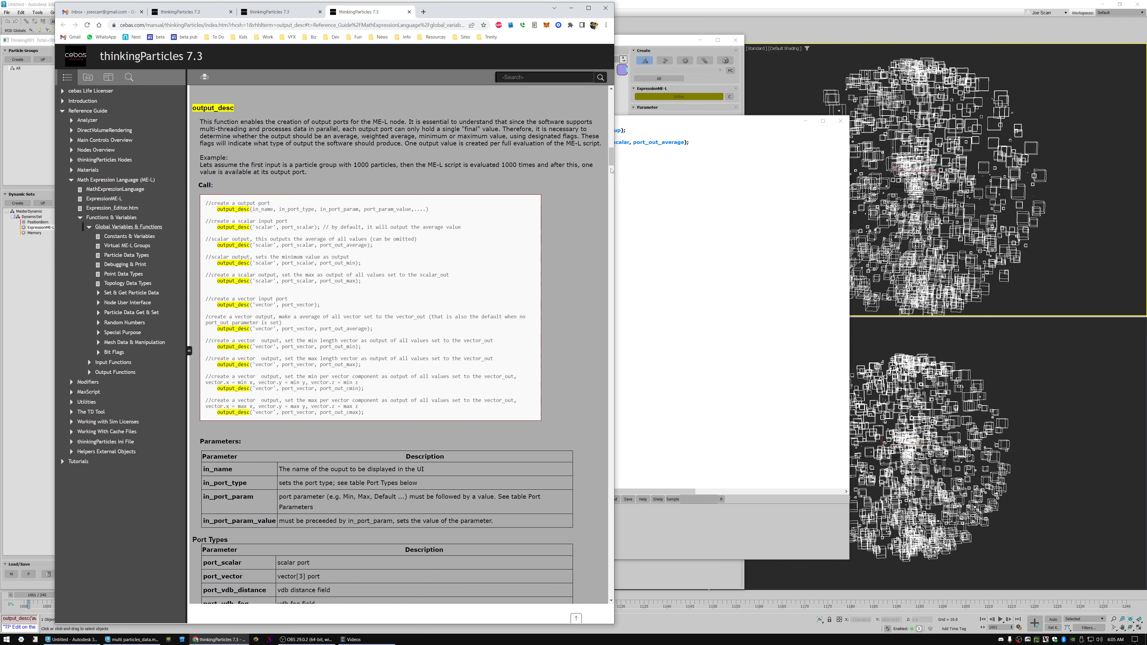
scroll(415, 290, "down", 1)
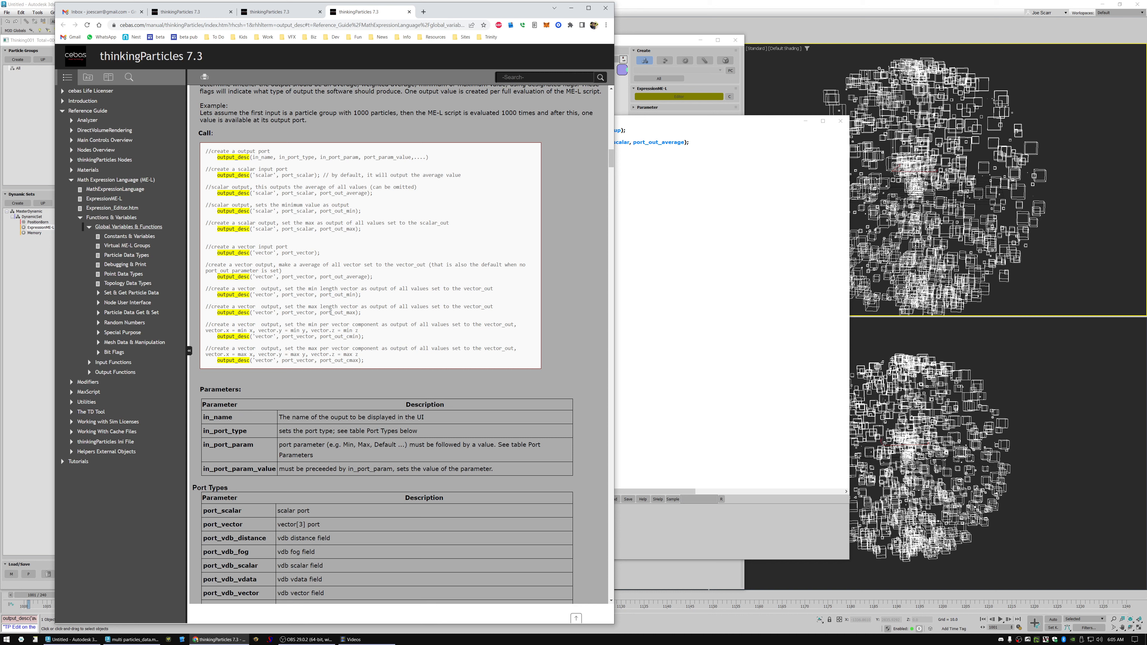
left_click_drag(232, 294, 360, 295)
Return to the expression editor and begin line 5 with the assignment avgsize_out = get_pdata(pid.
left_click(677, 146)
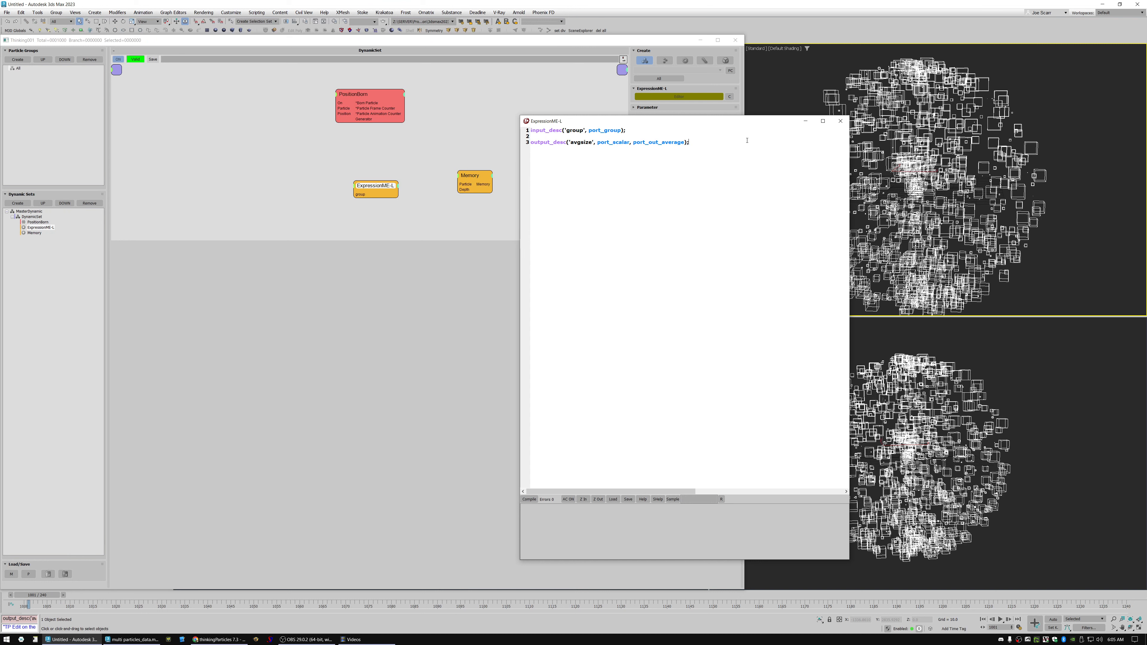
key("Return")
key("Return")
type("avgsize_out")
key("ctrl+BackSpace")
type("avg")
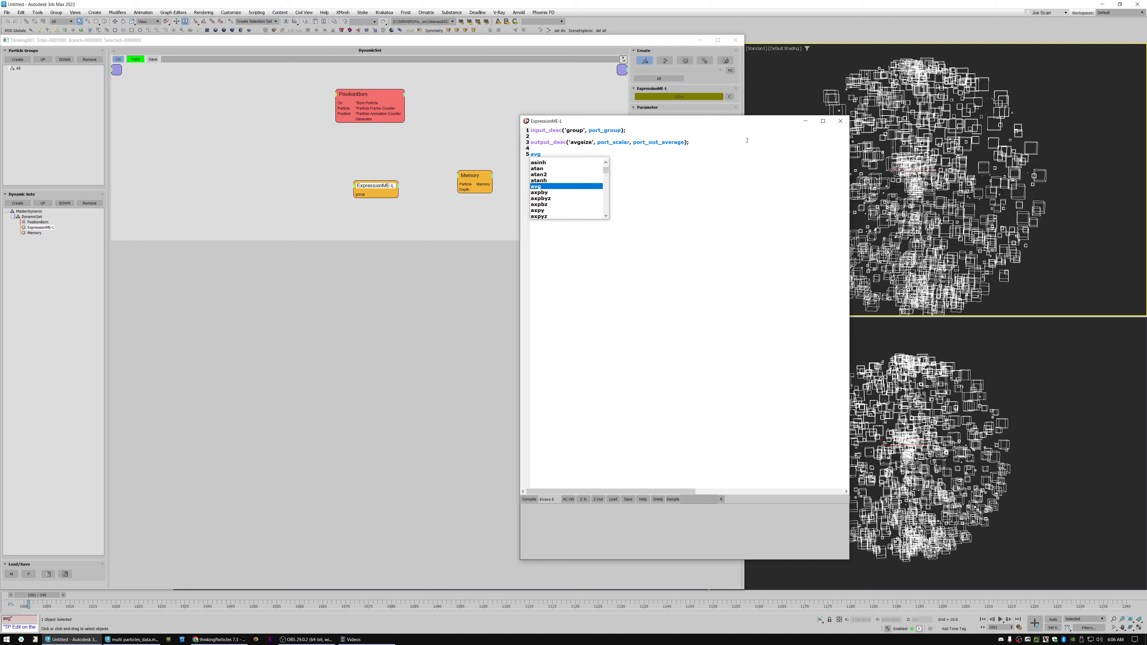
type("size_out =")
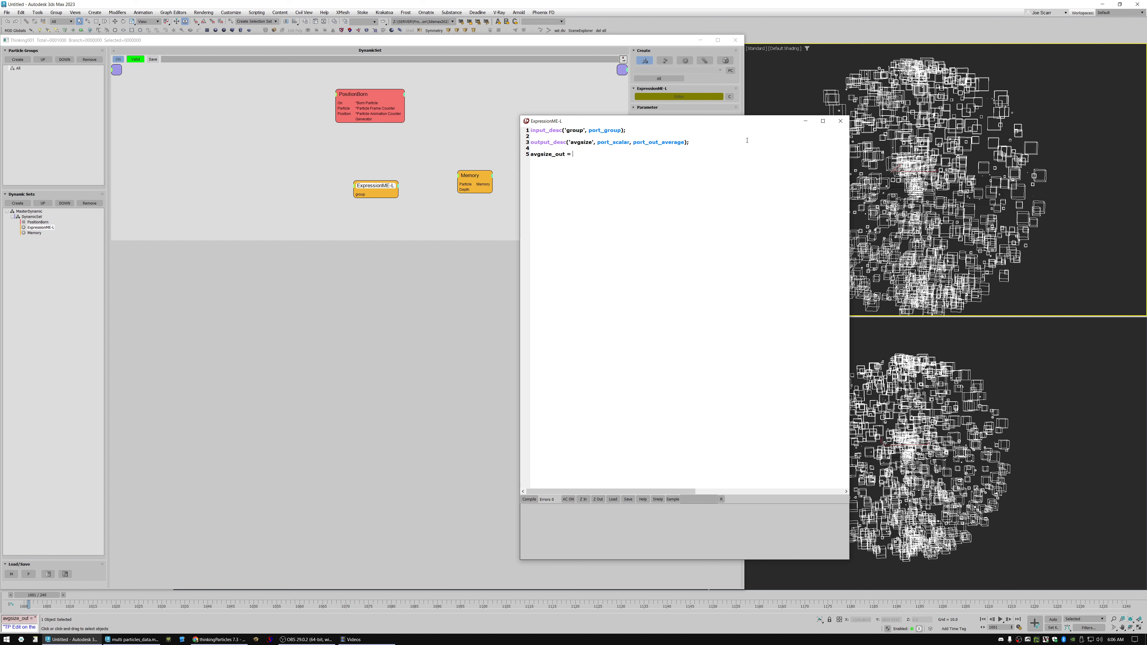
type(" get_pdata(pid")
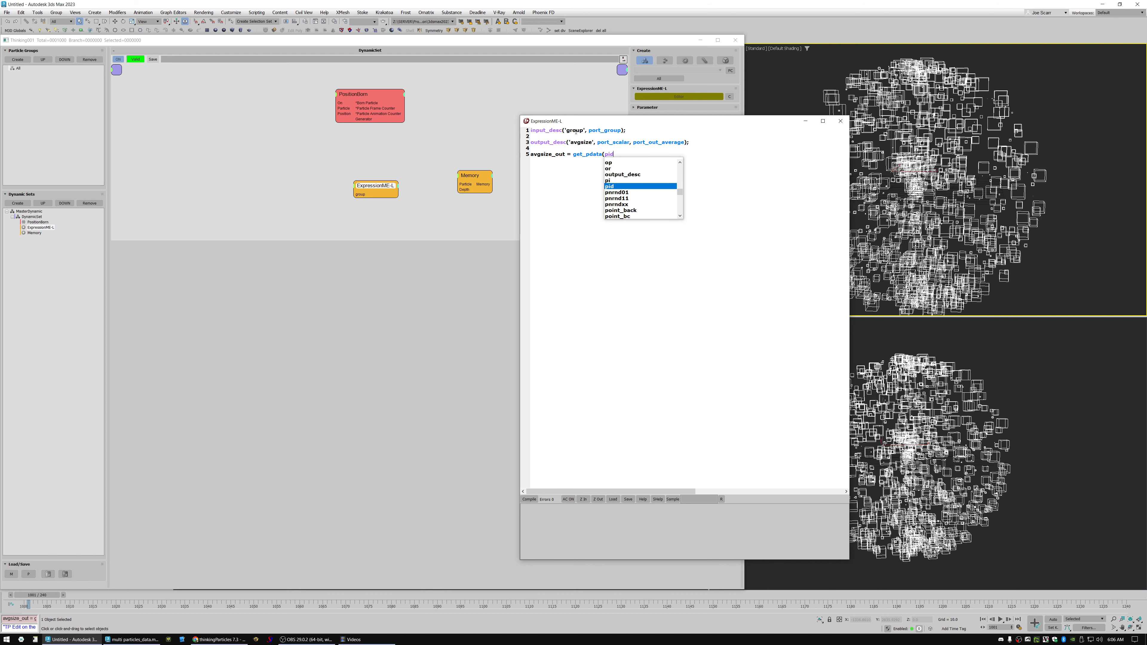
Finish the line as avgsize_out = get_pdata(pid, data_size);, compile the expression and close its editor.
left_click(622, 154)
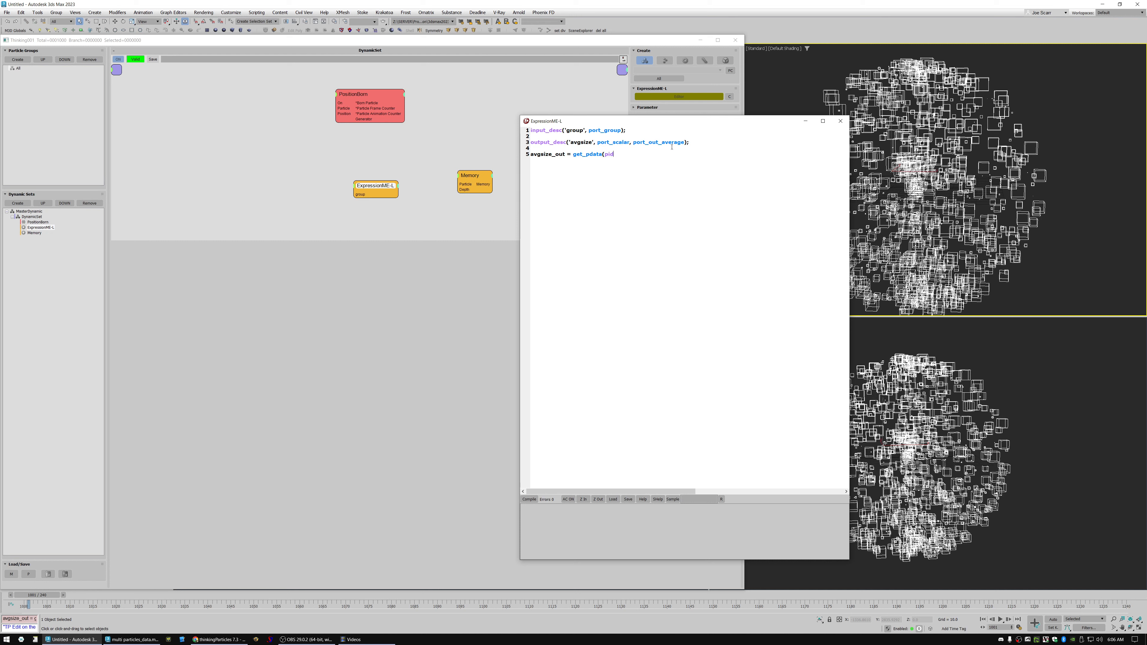
type(", dat")
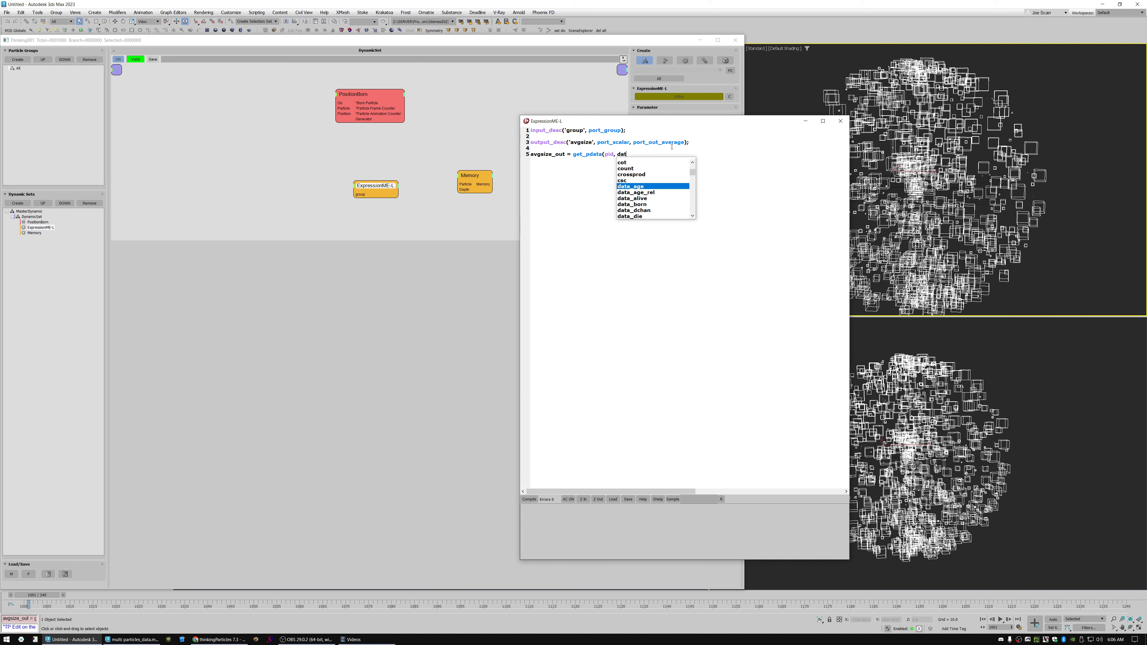
type("a_si")
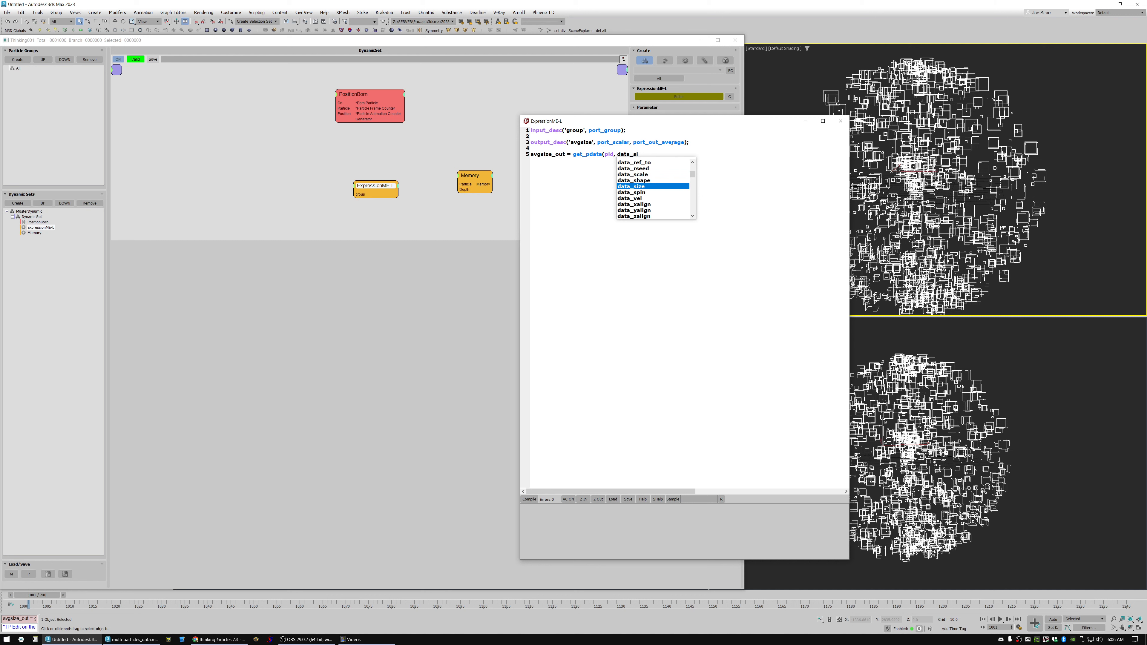
key("Return")
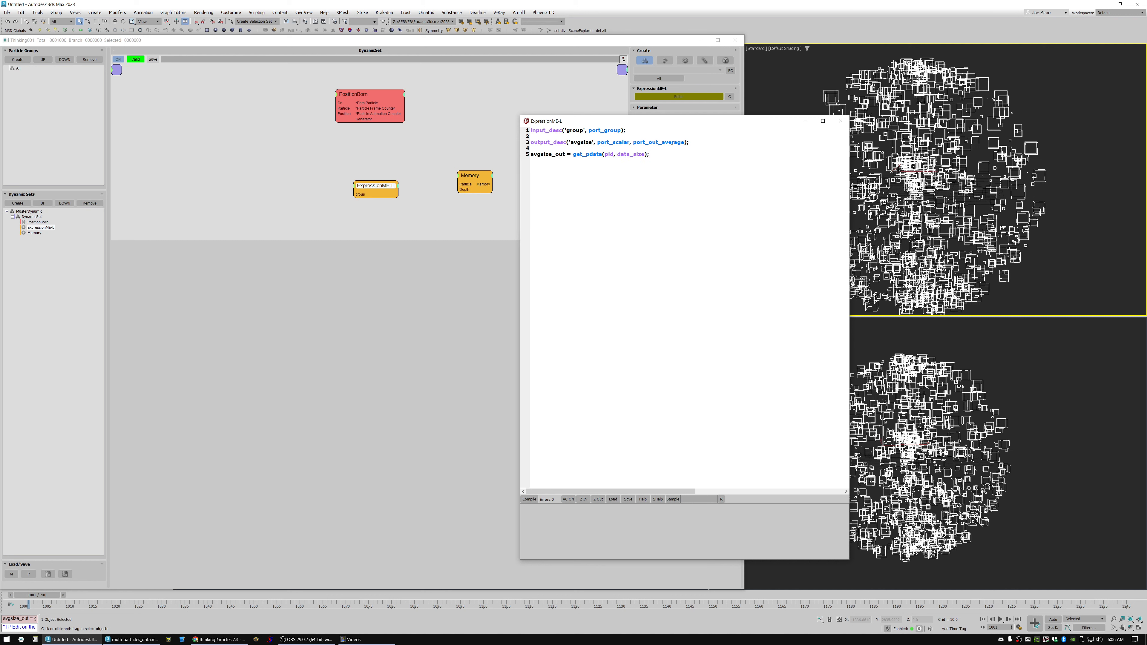
key("Return")
left_click(530, 499)
left_click(840, 121)
key("alt+Tab")
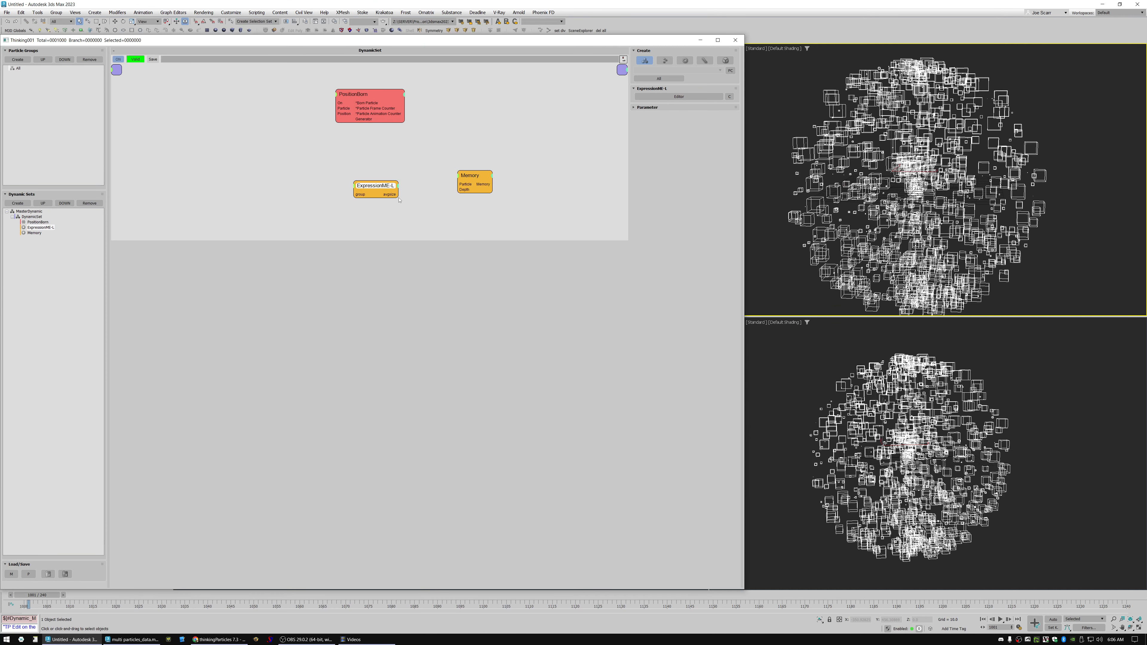
Connect the expression's avgsize output to the Memory node's avg size input and enable debugging on that input.
left_click_drag(472, 176, 399, 194)
left_click(666, 177)
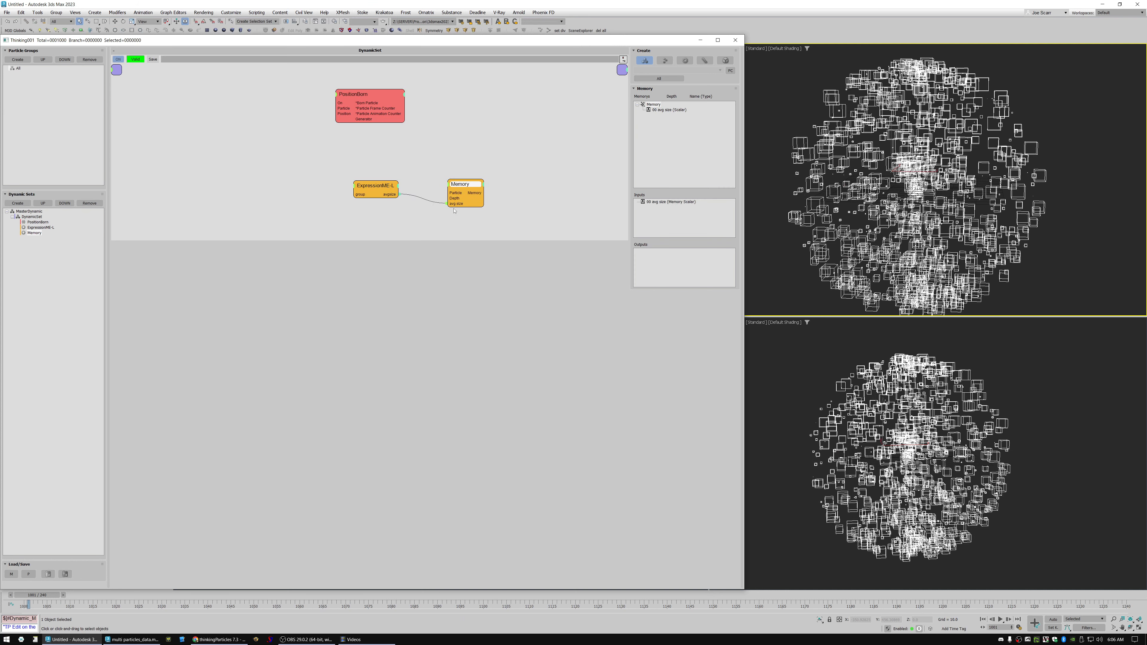
right_click(422, 204)
left_click(451, 215)
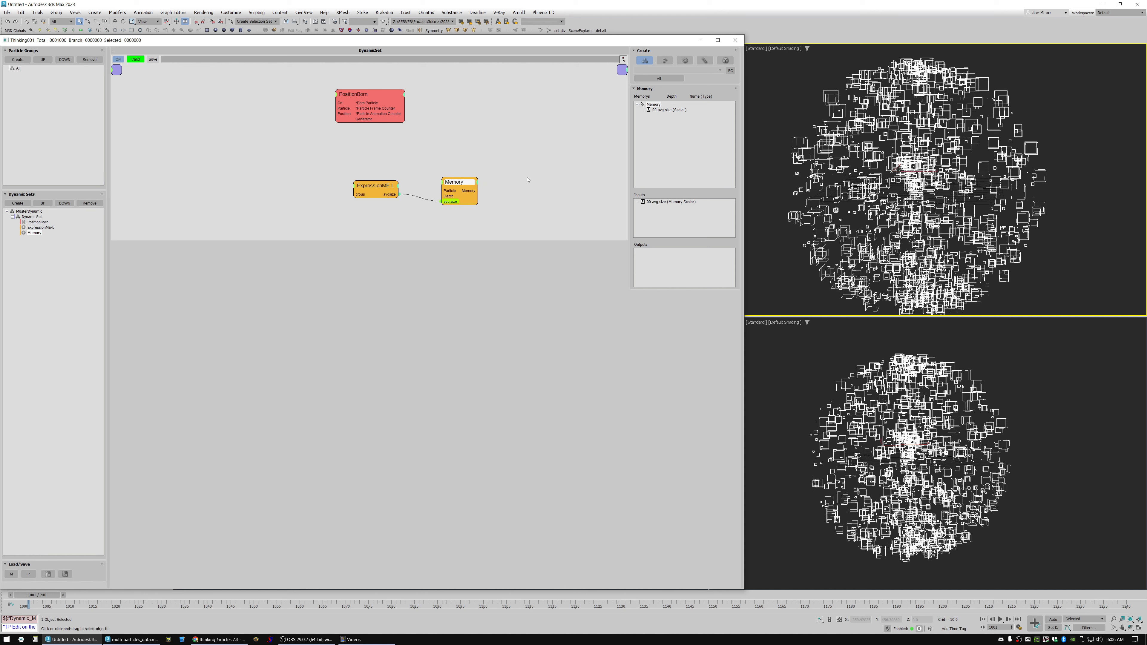
Open the Thinking Particles debug log and advance one frame to check the avg size value stored in Memory.
left_click(758, 184)
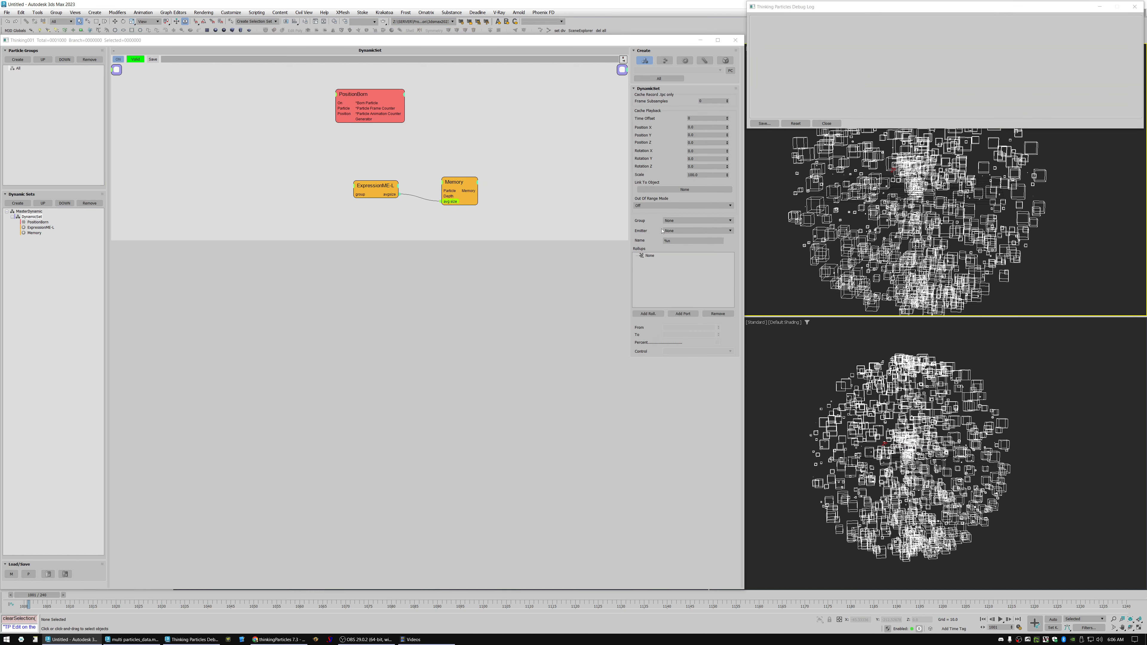
key("period")
left_click_drag(463, 183, 467, 182)
Reopen the ExpressionME-L code and add output_desc('minsize', port_scalar, port_out_min); directly below the avgsize declaration.
left_click(380, 186)
left_click(678, 97)
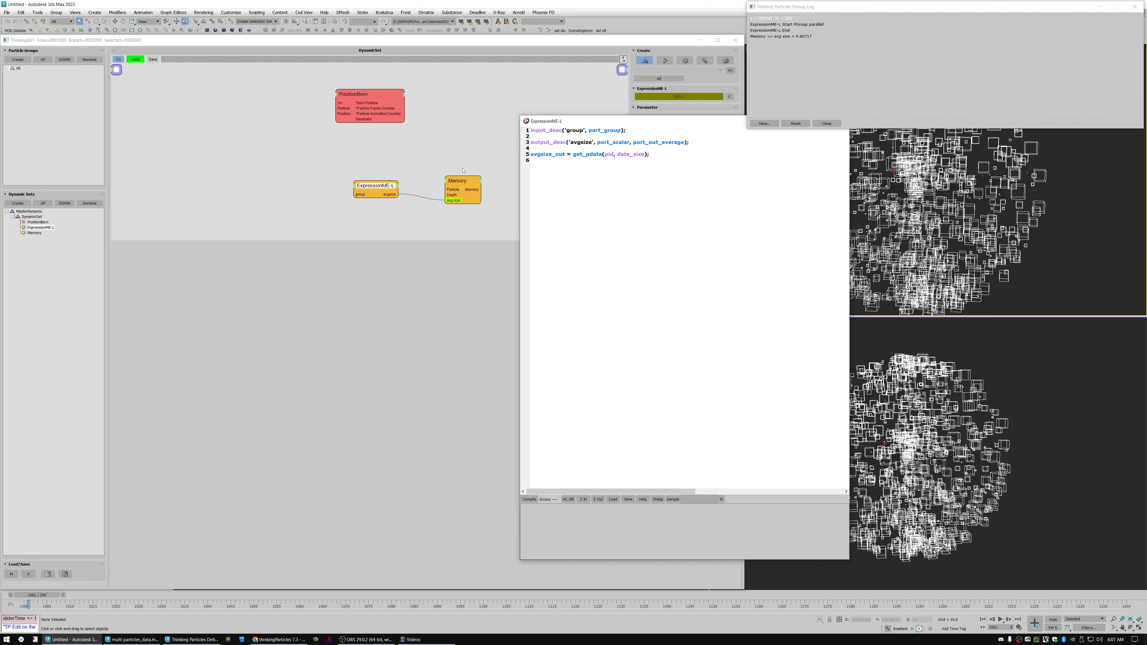
key("Return")
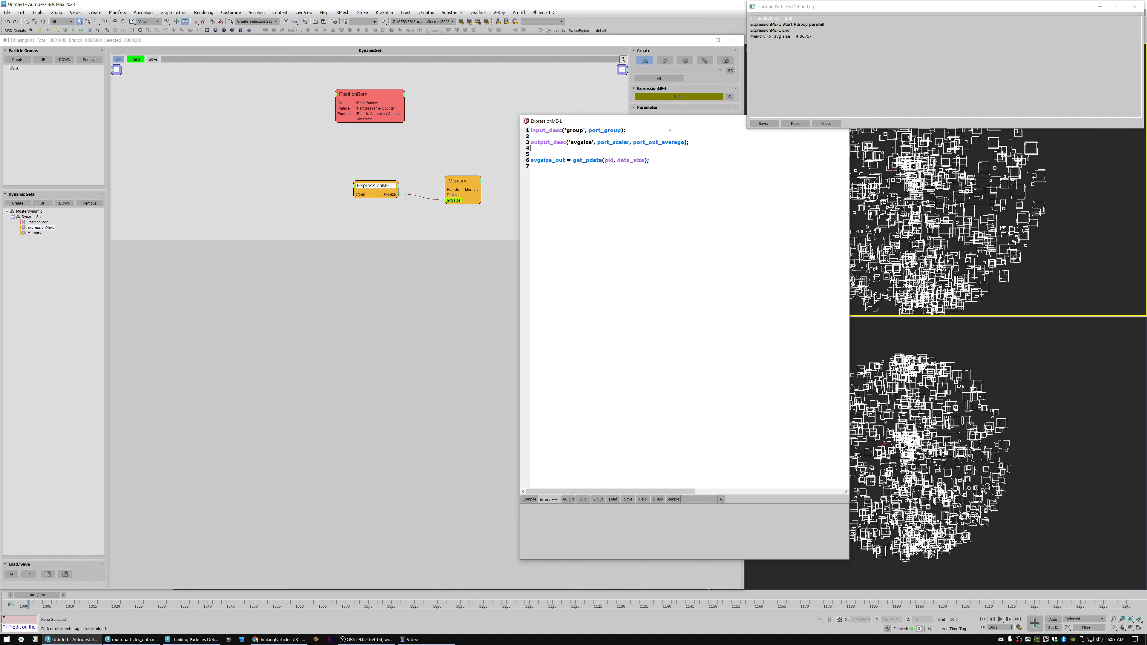
type("output_")
type("dsc")
type("esc")
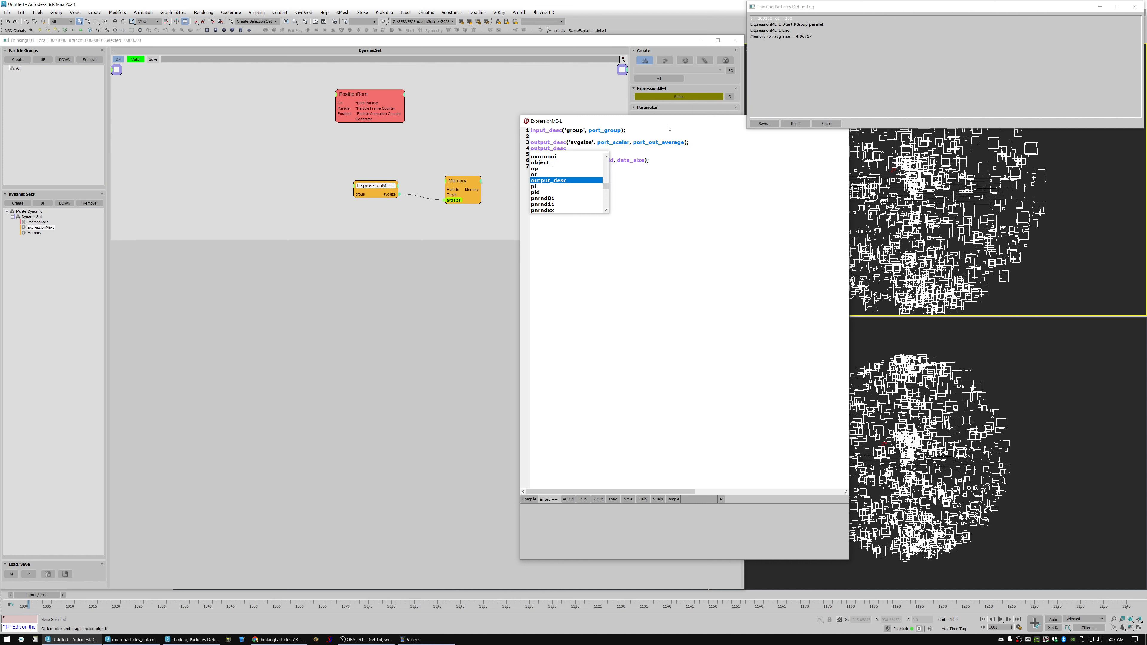
type("('m")
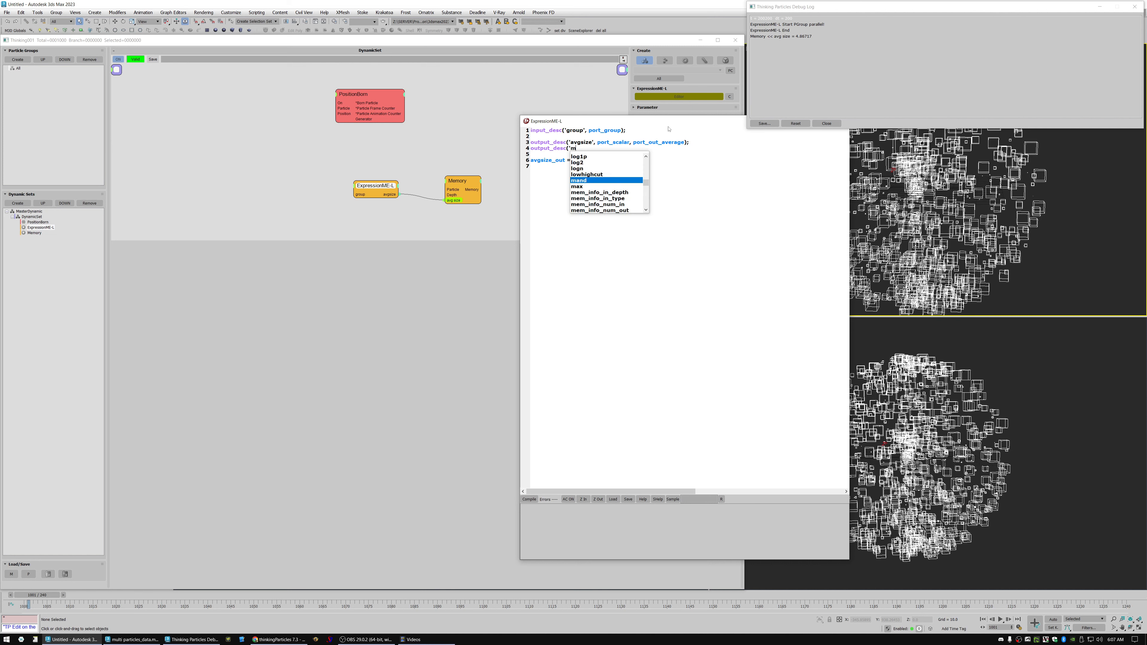
type("insize', port_scalar, port_out_min)")
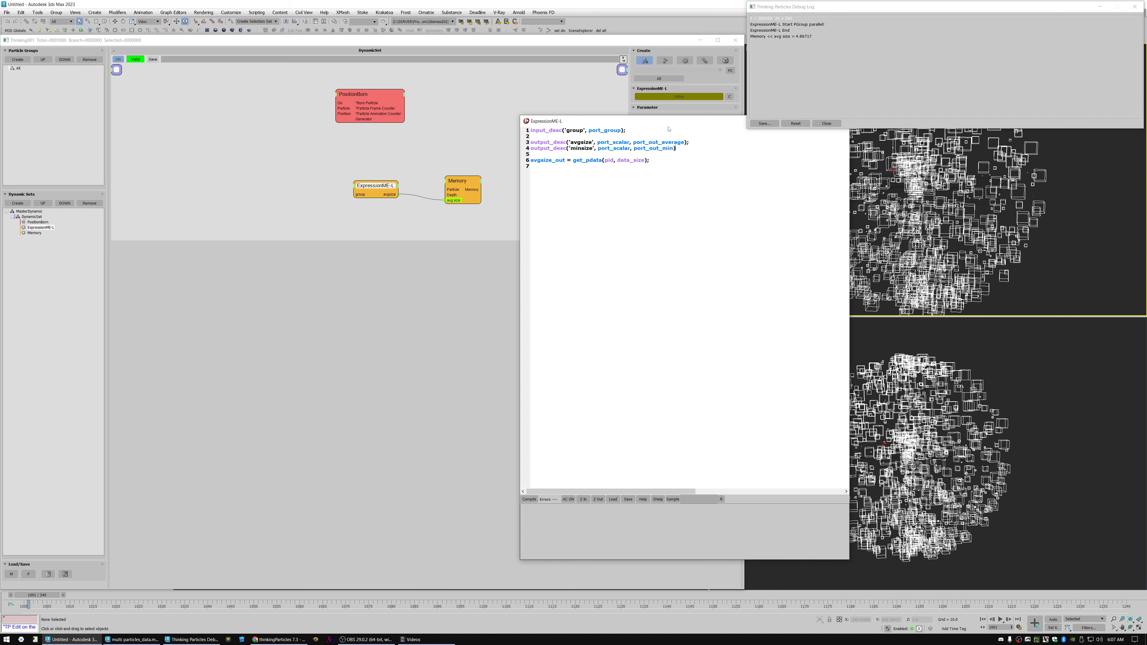
type(";")
Duplicate the minsize output declaration onto the line below it.
key("Return")
key("shift+Up")
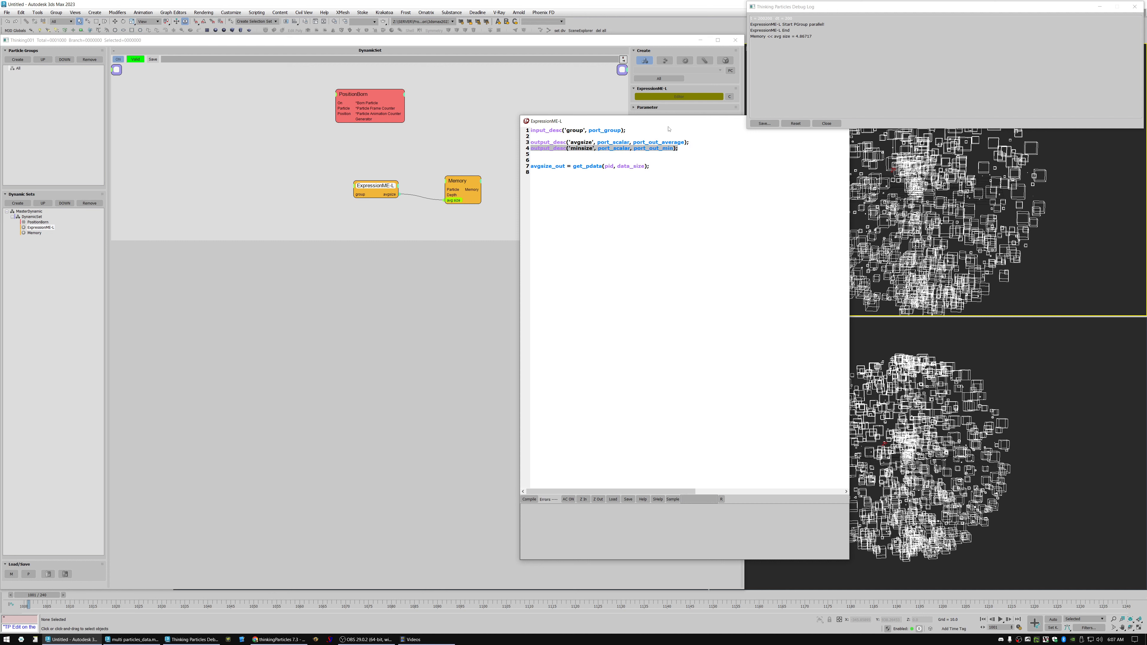
key("ctrl+c")
key("Down")
key("ctrl+v")
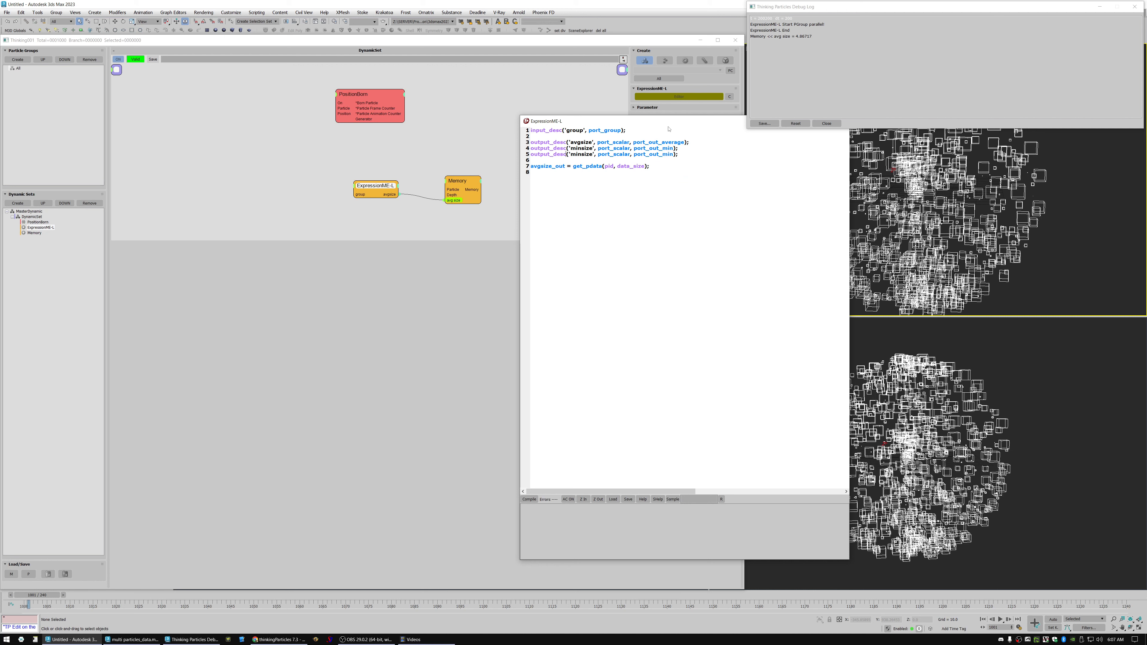
Change the duplicated declaration on line 5 to output_desc('maxsize', port_scalar, port_out_max);.
key("BackSpace")
key("BackSpace")
key("BackSpace")
type("max")
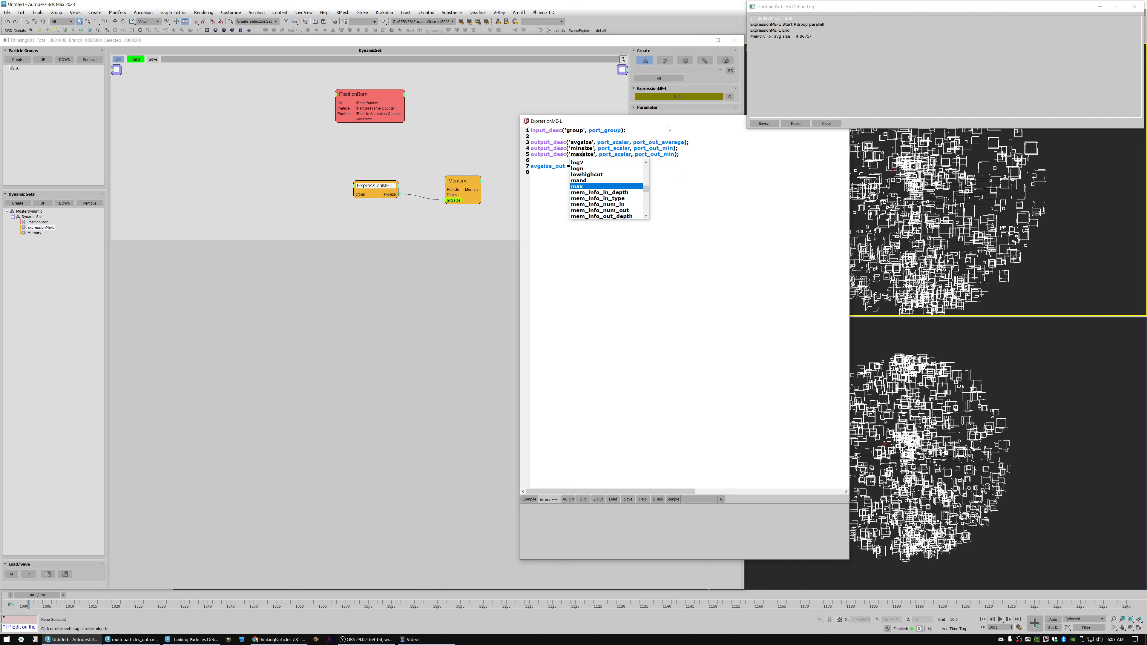
key("Right")
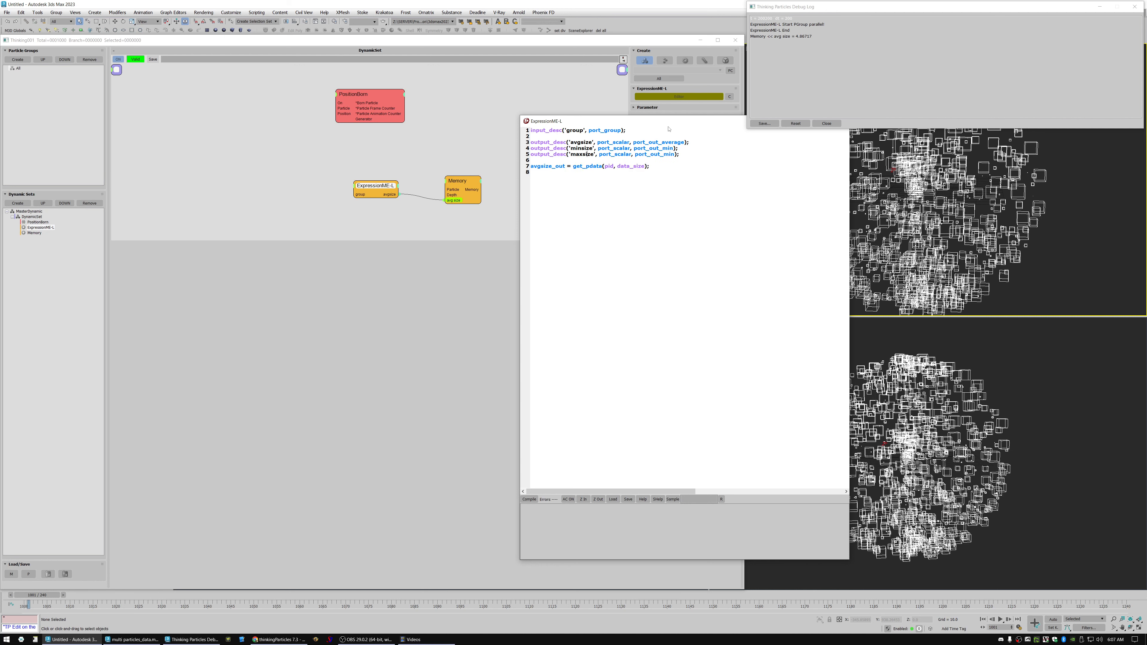
key("BackSpace")
key("BackSpace")
key("BackSpace")
type("max")
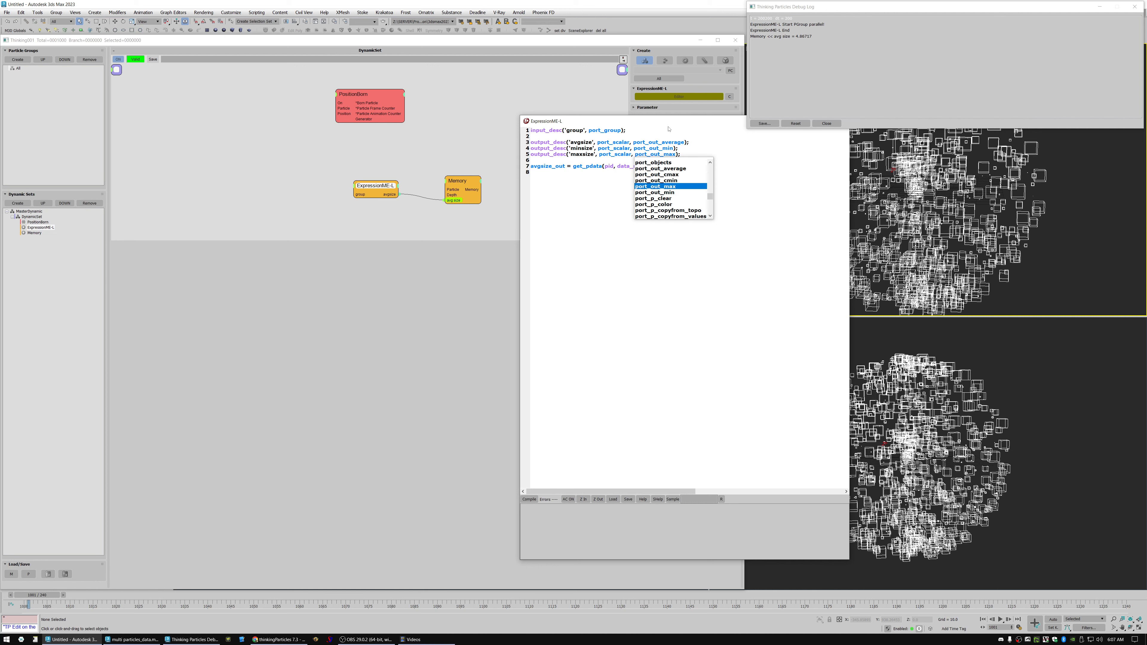
key("End")
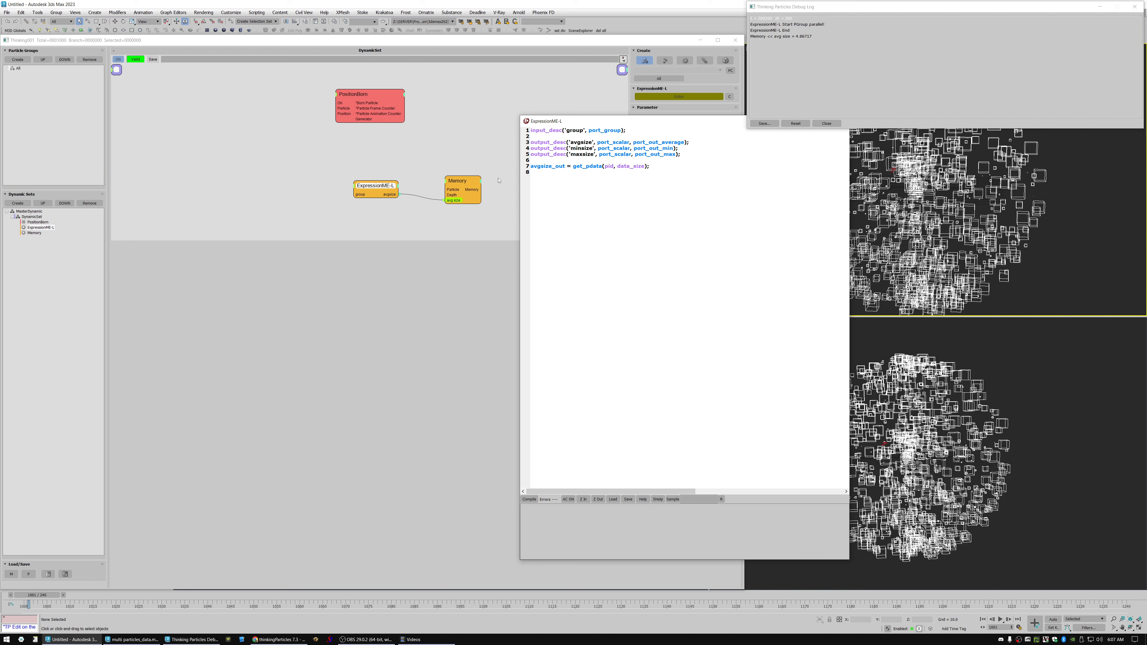
left_click_drag(580, 126, 571, 127)
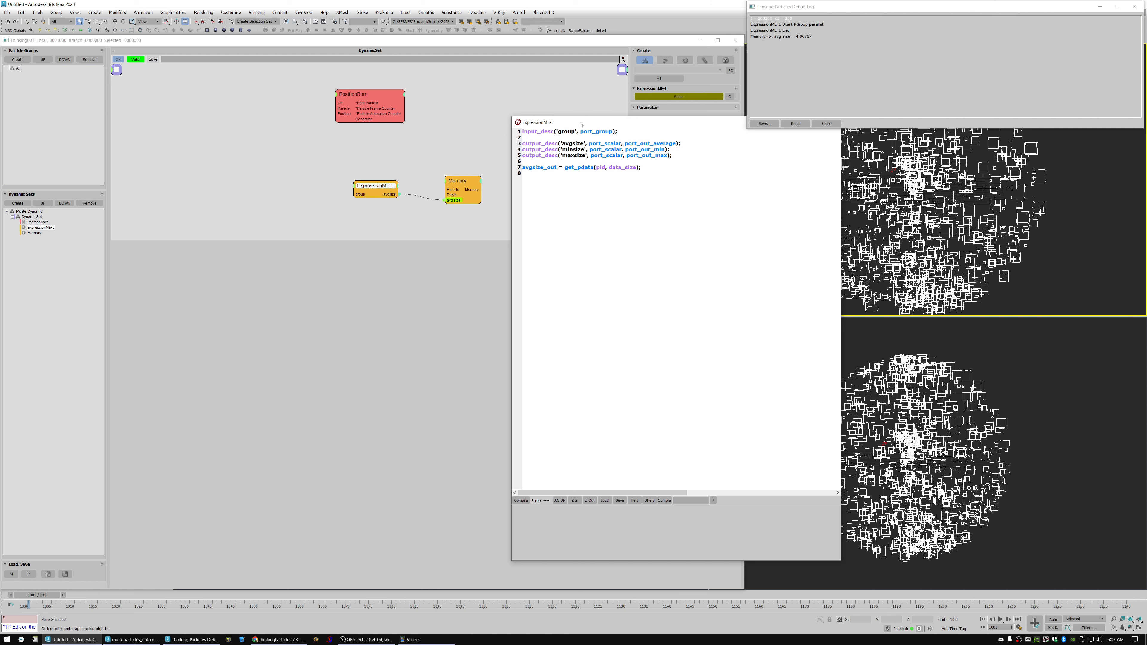
left_click_drag(580, 124, 594, 138)
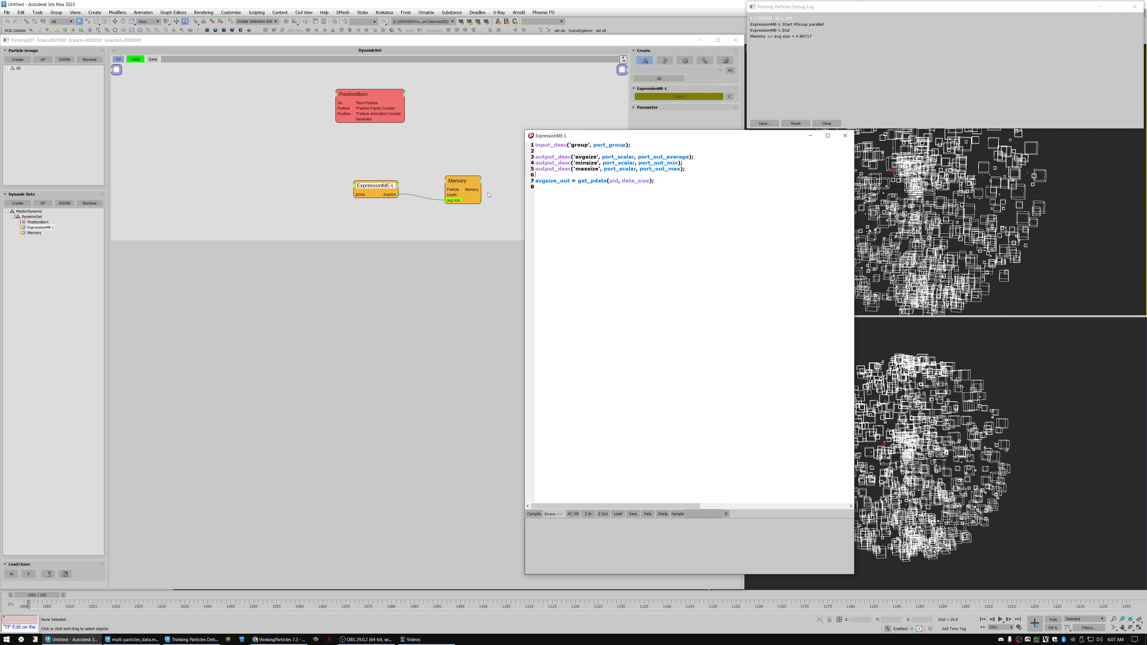
right_click(249, 170)
mouse_move(242, 190)
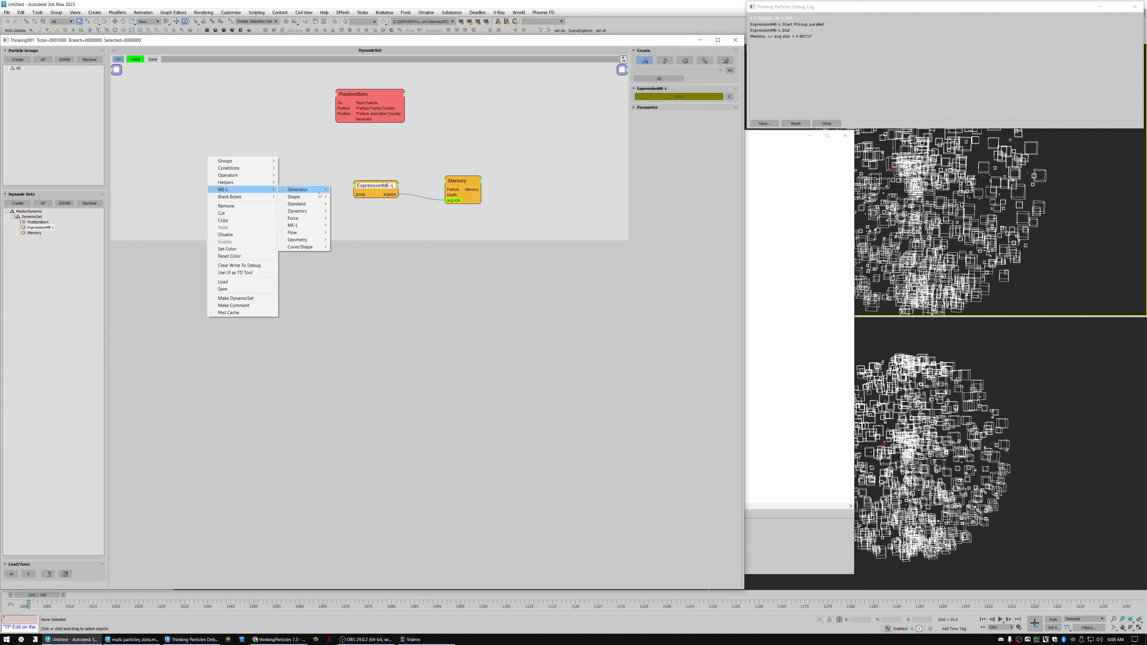
mouse_move(306, 194)
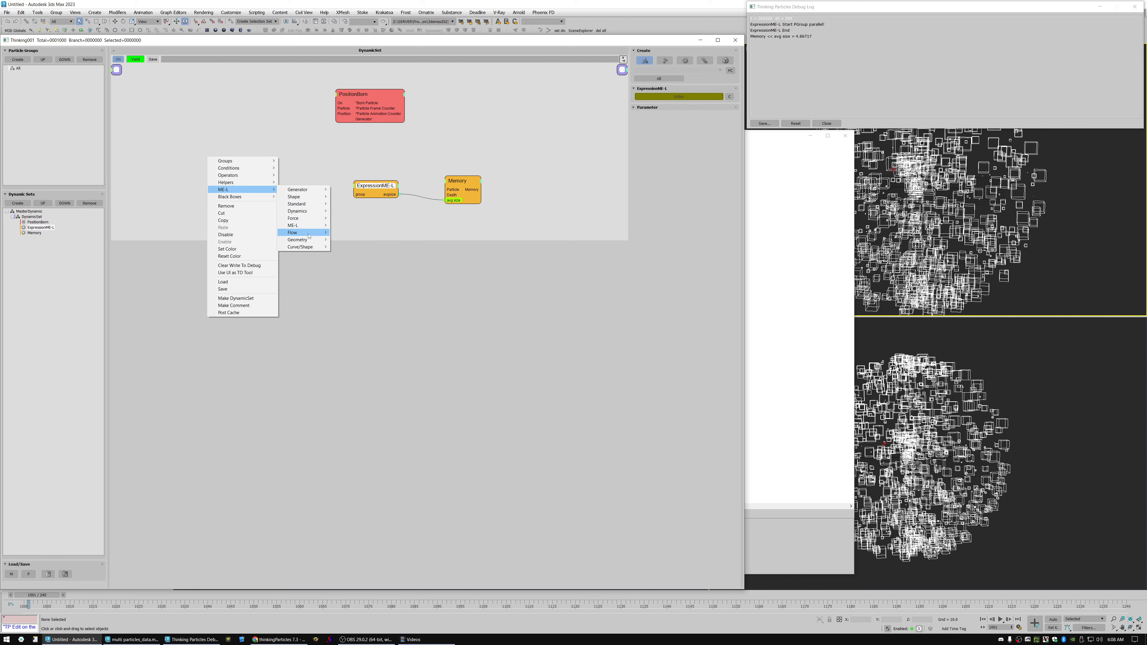
mouse_move(308, 248)
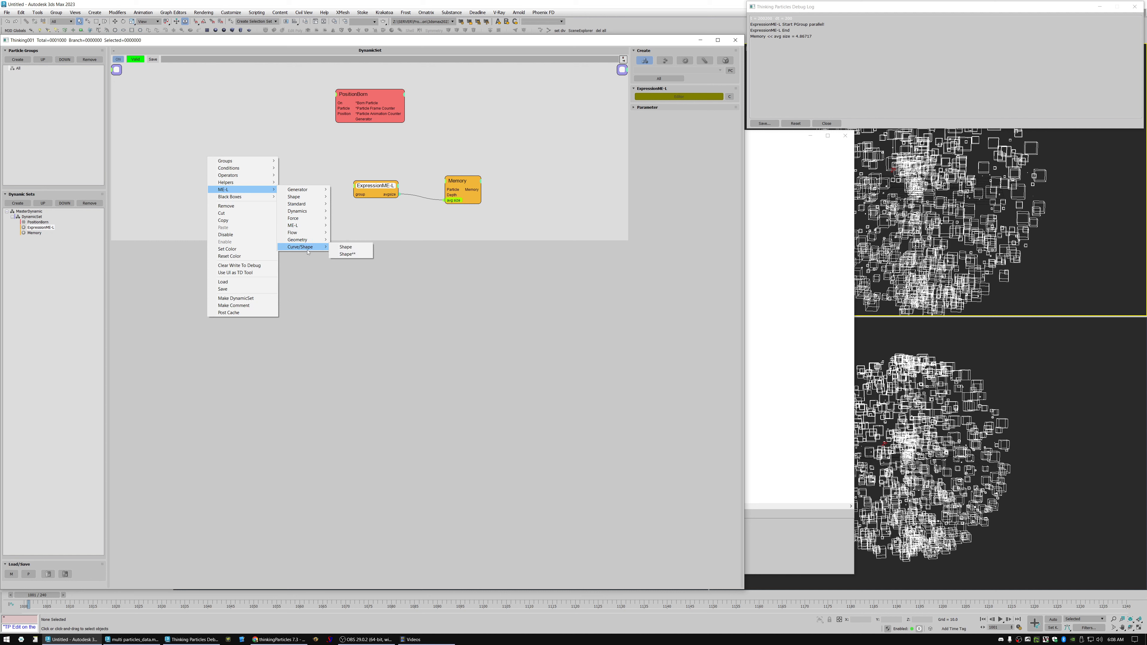
left_click(372, 237)
left_click_drag(458, 181, 463, 185)
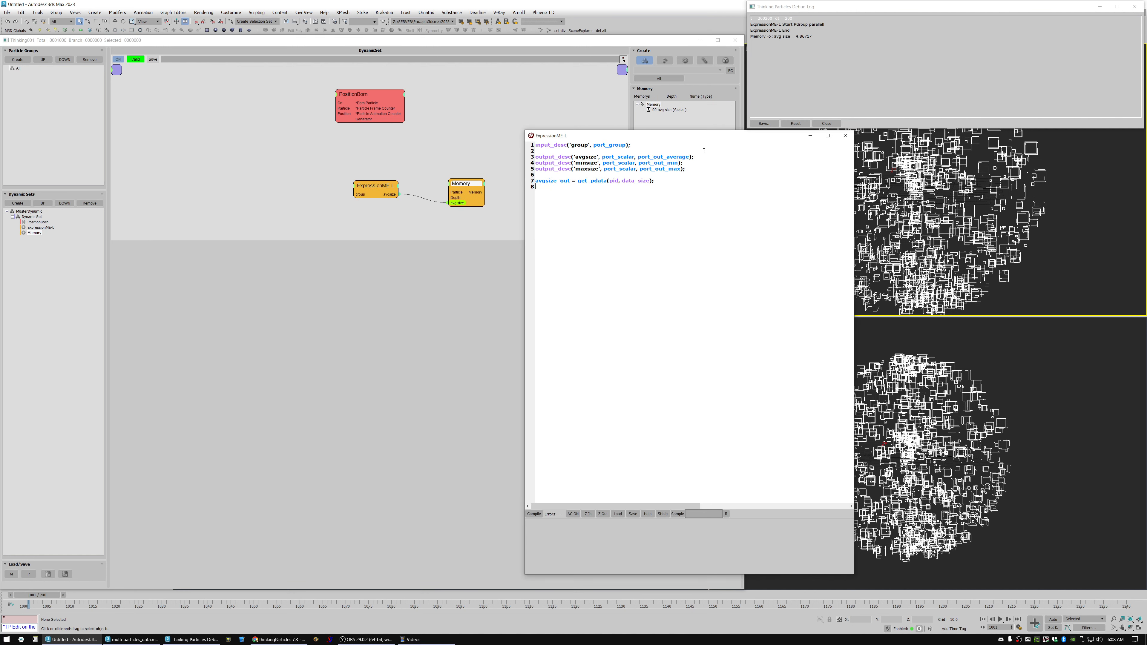
Begin a minsize_out = assignment below the avgsize_out line, separated from it by a blank line.
type("avgsize_out")
key("shift+Home")
key("BackSpace")
type("m")
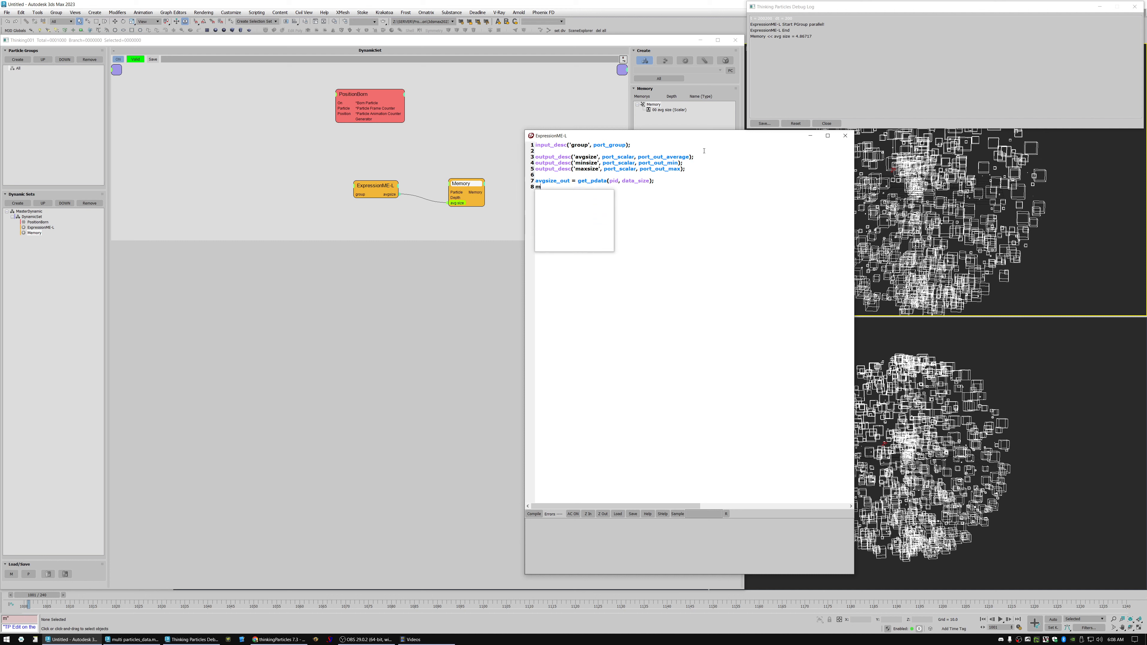
type("insize_out =")
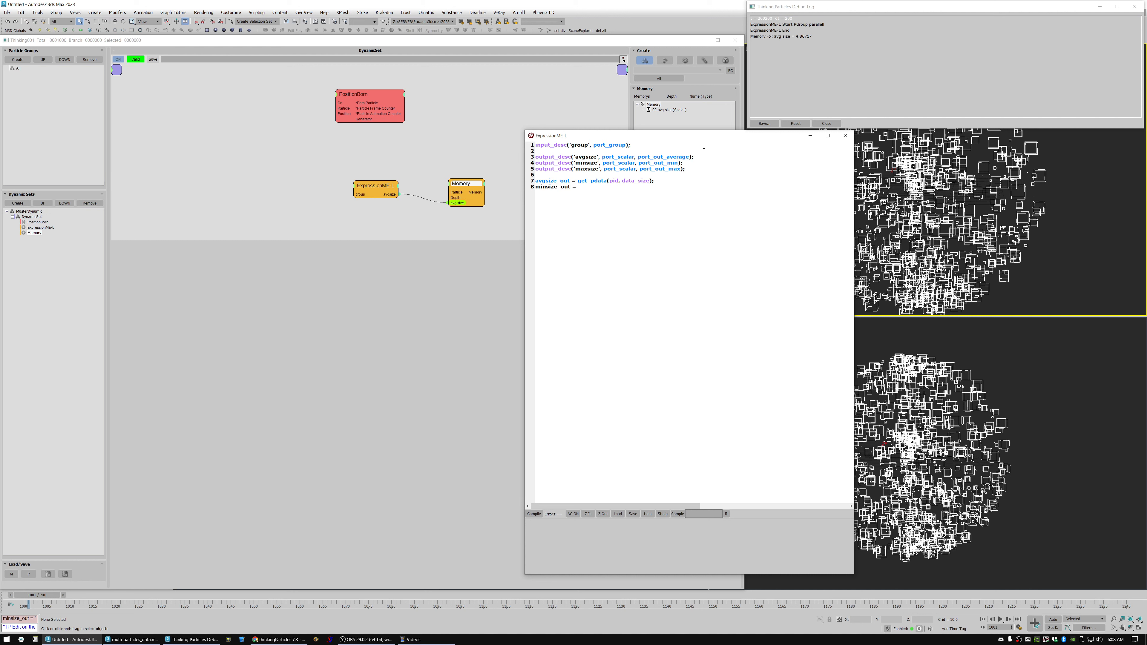
key("Return")
Copy get_pdata(pid, data_size); from the avgsize_out line into the minsize_out assignment.
key("shift+End")
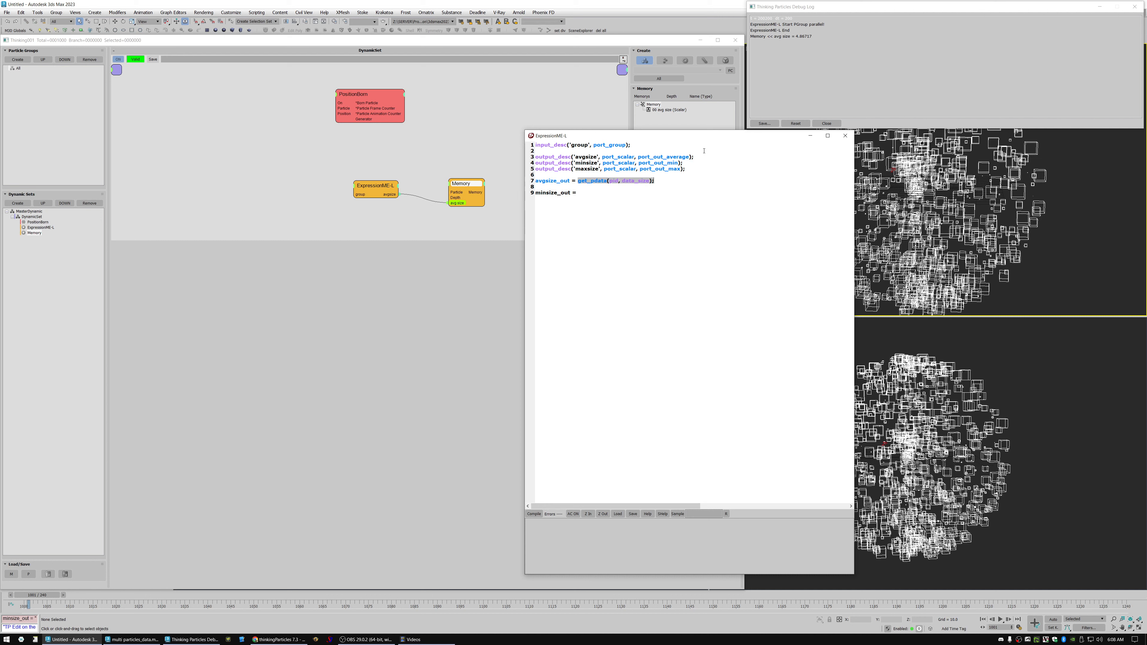
key("ctrl+c")
key("Down")
key("Down")
key("ctrl+v")
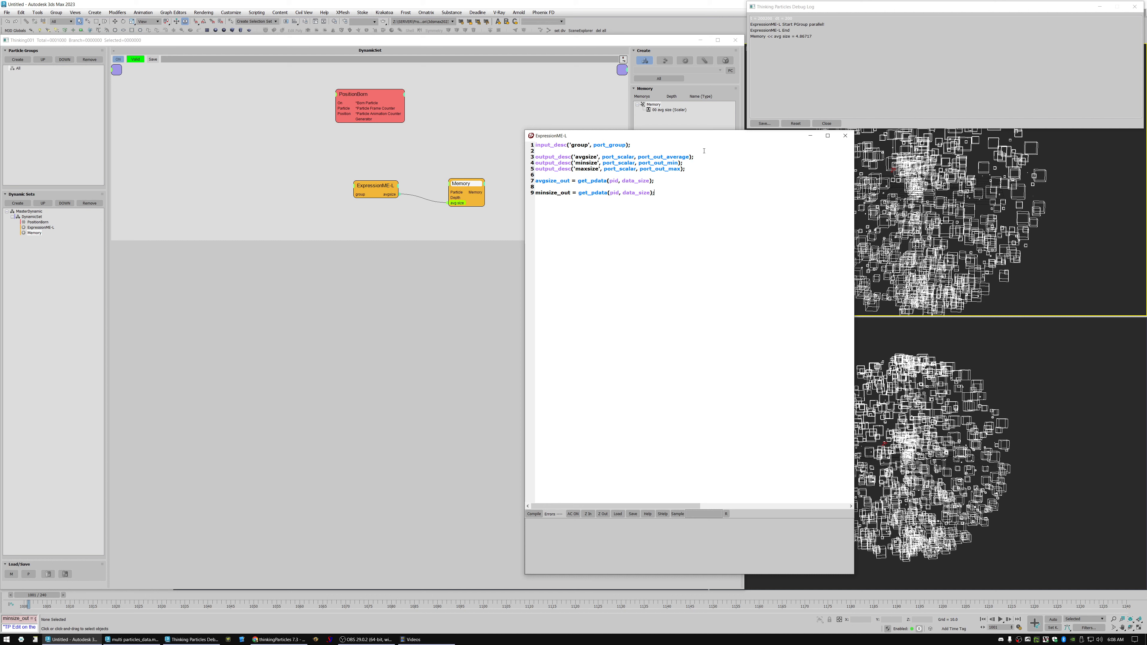
key("Return")
left_click_drag(570, 193, 536, 194)
left_click_drag(596, 163, 578, 163)
left_click_drag(652, 193, 594, 193)
left_click_drag(639, 163, 678, 163)
left_click_drag(577, 188, 575, 183)
Declare var mysize = get_pdata(pid, data_size); above the avgsize_out line by moving that line's expression into the variable.
left_click(562, 188)
key("Return")
key("Return")
type("v")
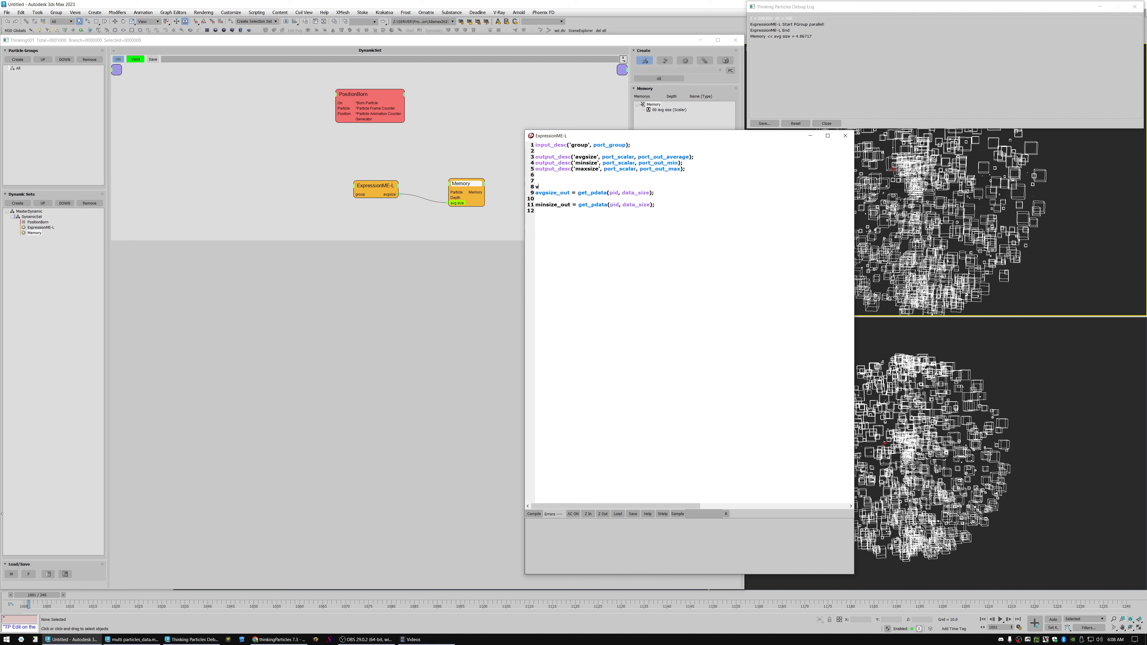
type("ar")
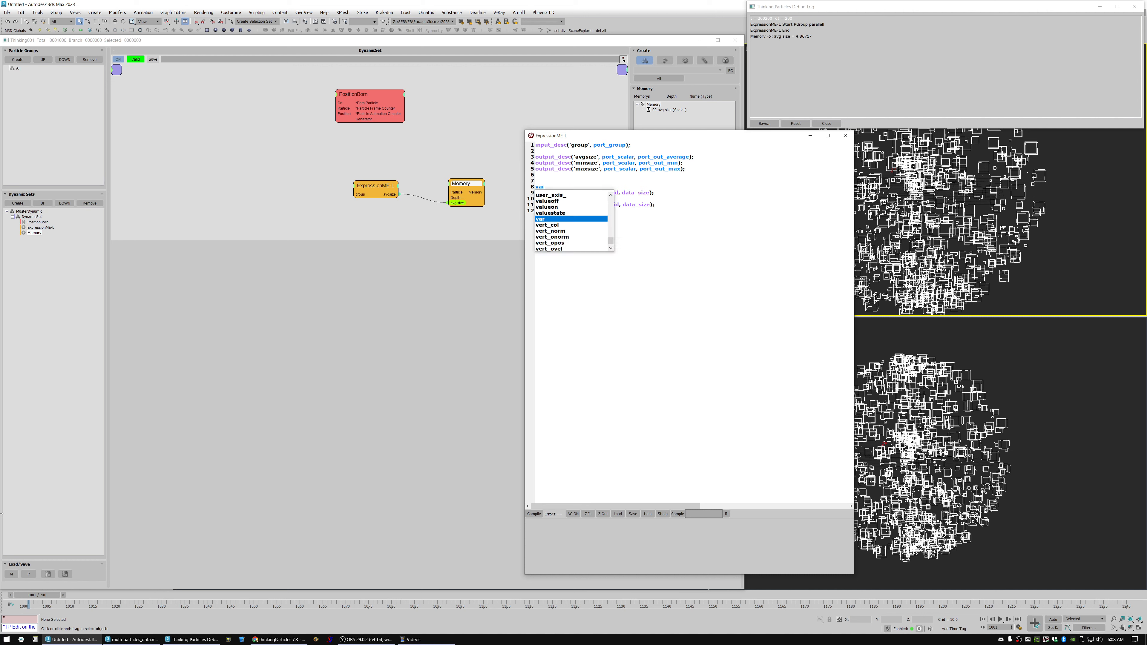
type(" mysize =")
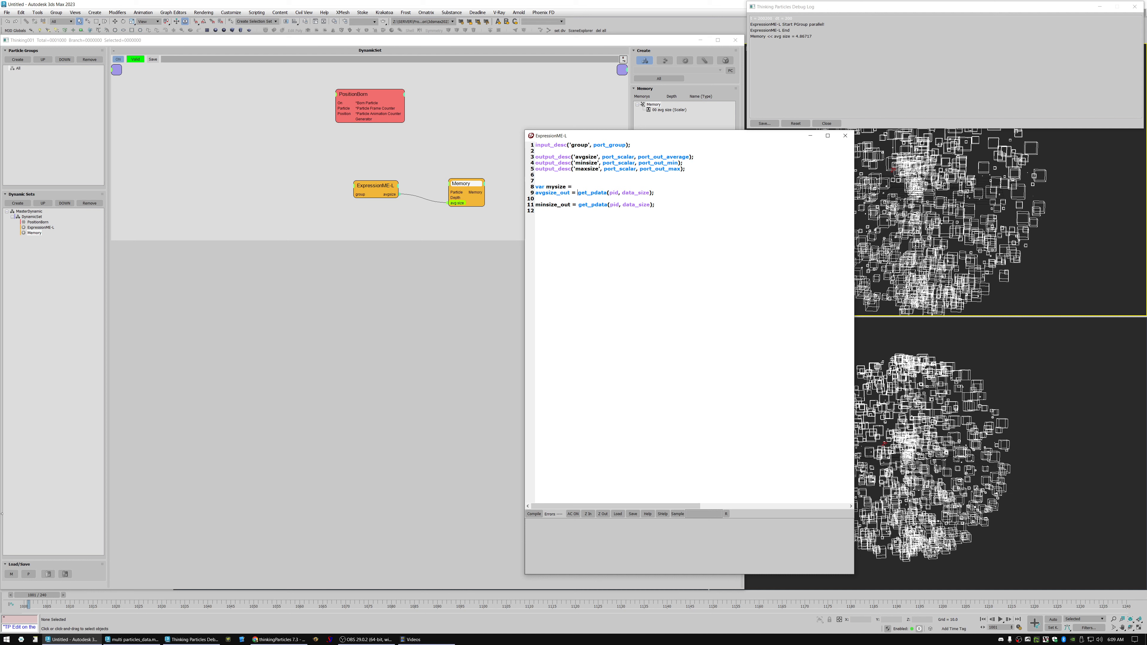
key("shift+End")
key("Delete")
key("ctrl+v")
key("Return")
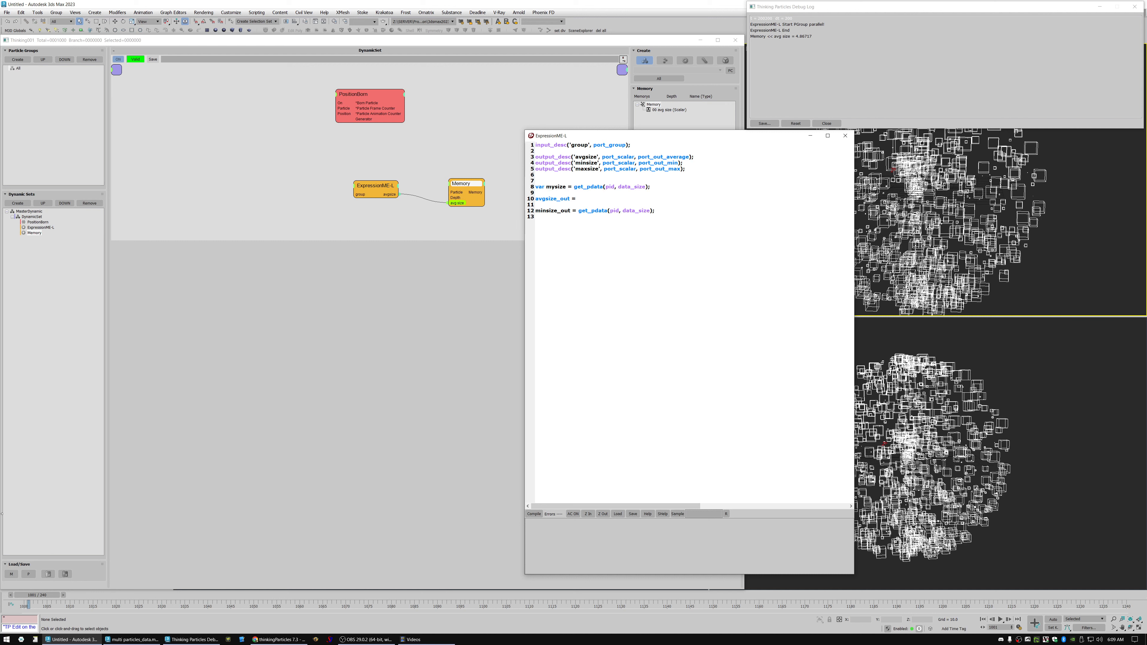
Assign mysize; to both avgsize_out and minsize_out, replacing the remaining get_pdata call.
key("shift+End")
key("Delete")
type("mysize")
type("mysiz")
left_click_drag(575, 169, 680, 169)
left_click(650, 163)
left_click_drag(639, 163, 665, 169)
left_click(553, 205)
left_click(558, 186)
left_click_drag(641, 157, 682, 157)
left_click(589, 206)
Compile the ExpressionME-L code and close its editor.
left_click(534, 514)
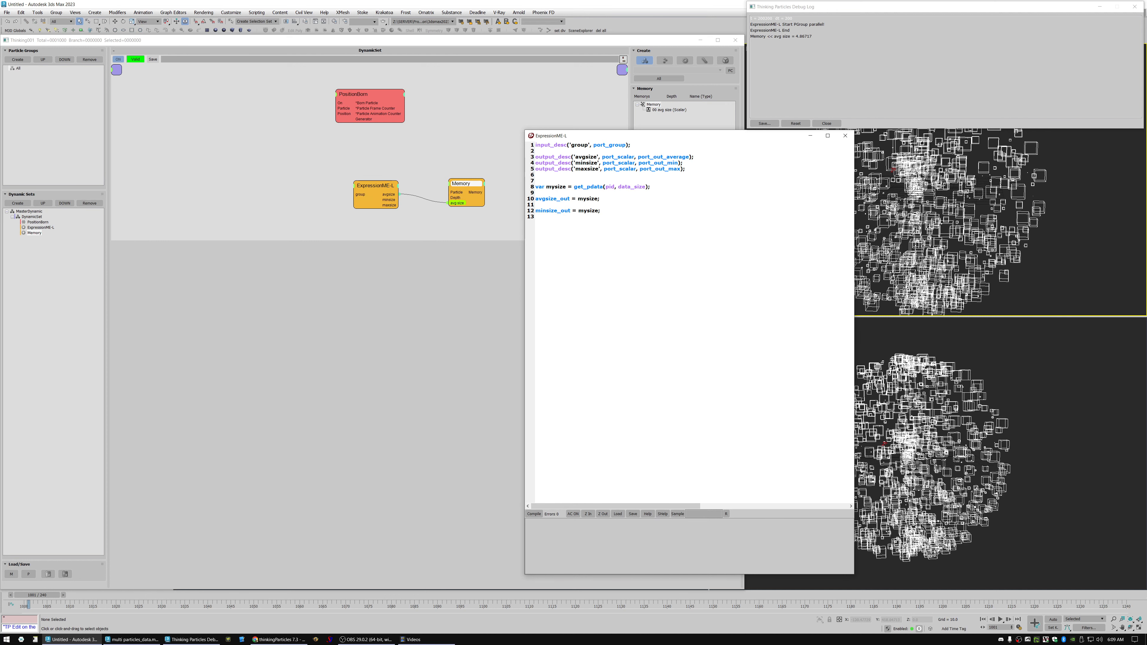
left_click(845, 135)
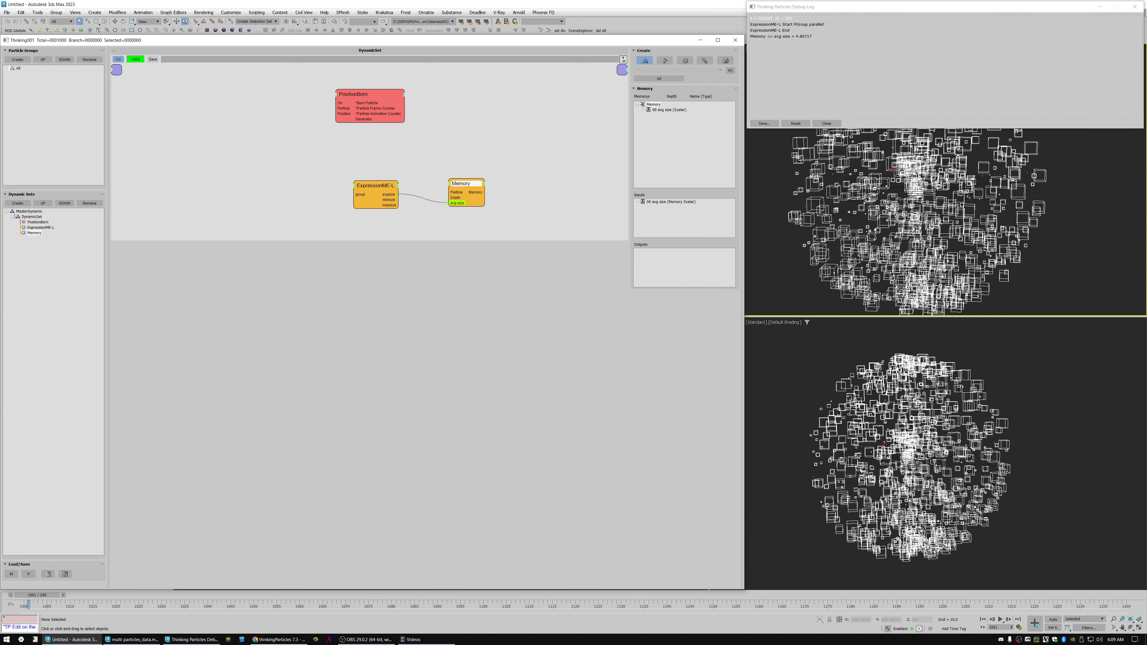
Add two scalar memories named min and max to the Memory node and expose both as inputs.
right_click(654, 107)
left_click(654, 116)
type("min")
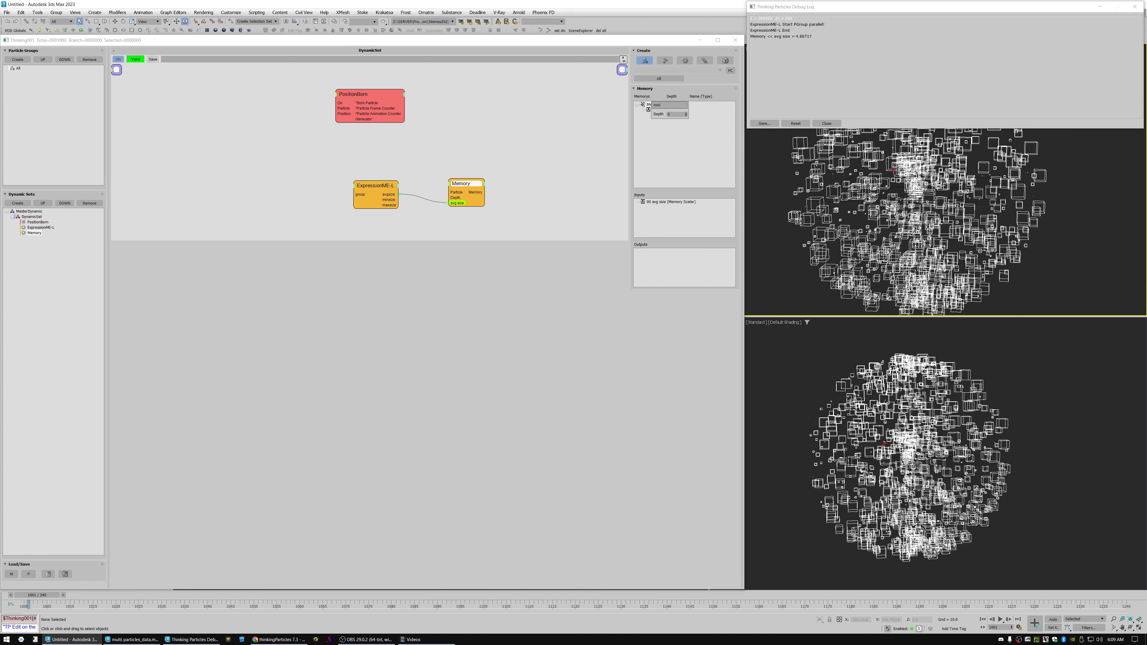
key("Return")
right_click(649, 104)
left_click(637, 110)
type("max")
key("Return")
left_click_drag(661, 116, 690, 213)
Enlarge the node canvas, align the nodes, and connect the minsize and maxsize outputs to Memory's min and max inputs.
mouse_move(486, 184)
left_mouse_down()
mouse_move(474, 177)
mouse_move(489, 174)
left_mouse_up()
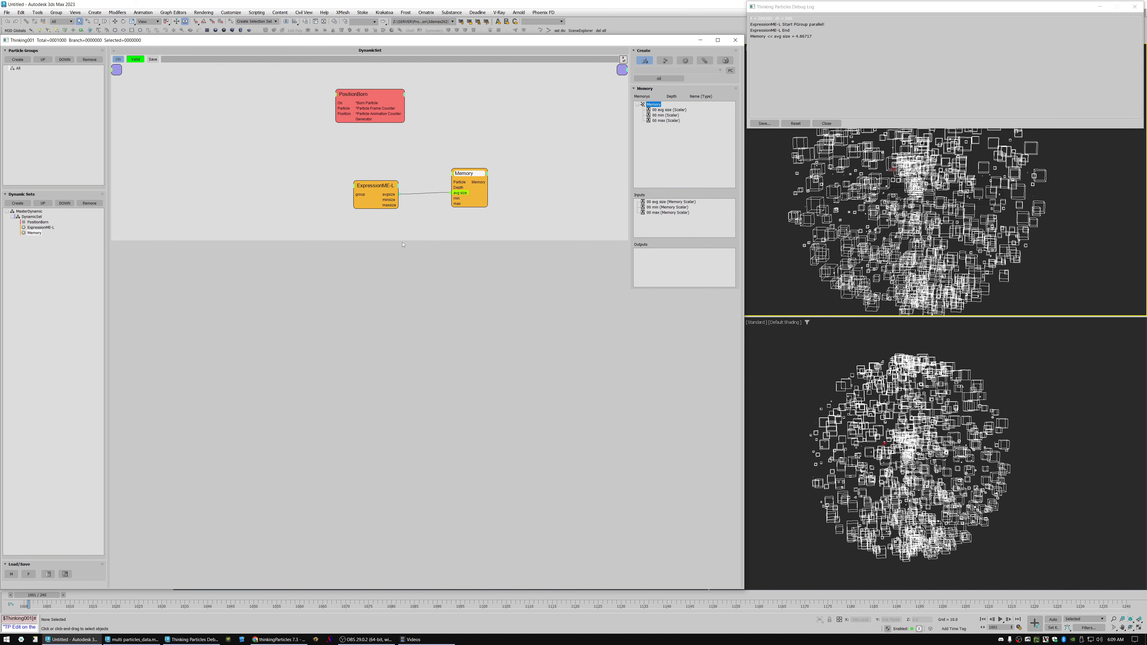
left_click_drag(403, 244, 403, 307)
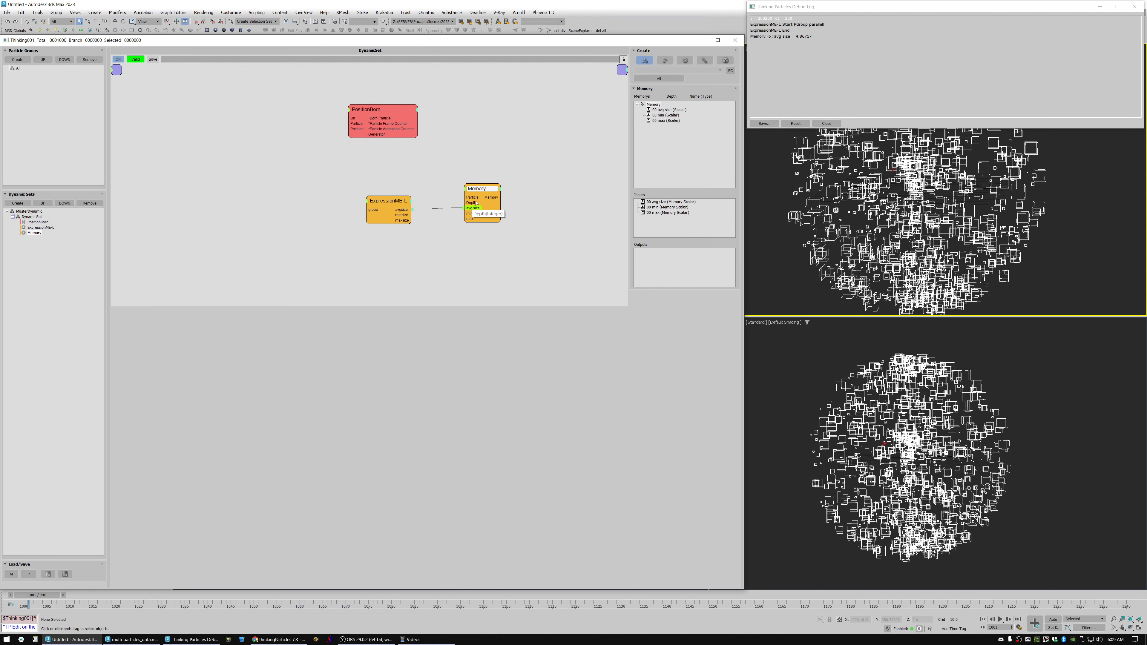
left_click(499, 199)
left_click_drag(497, 198, 581, 220)
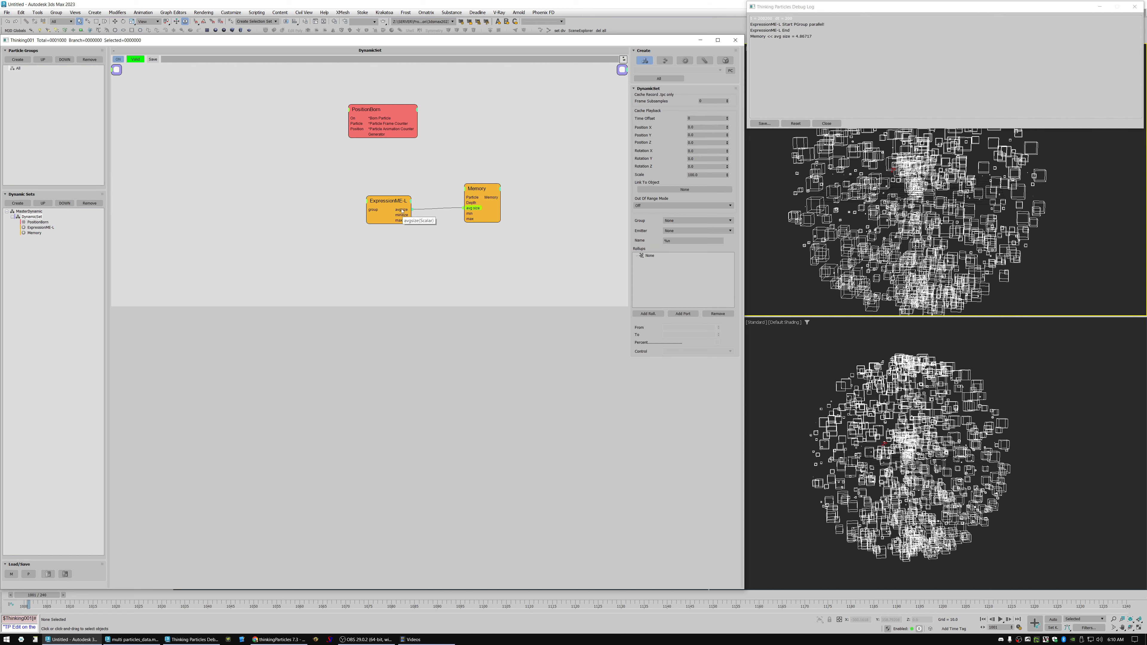
left_click_drag(389, 210, 364, 212)
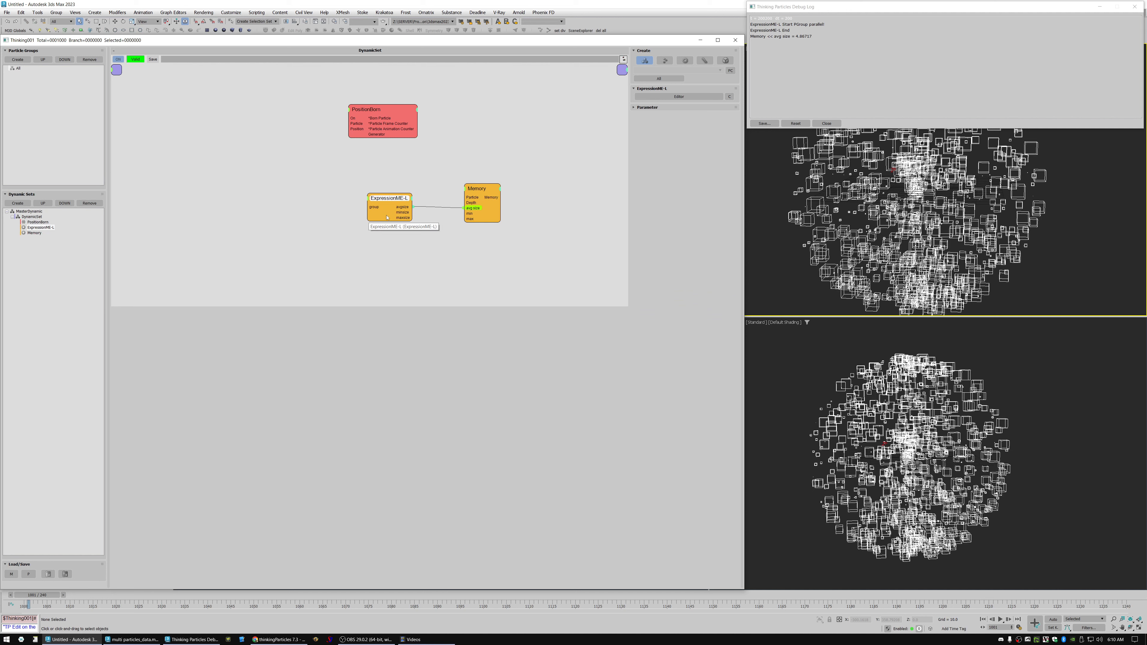
left_click_drag(387, 213, 384, 213)
left_click_drag(472, 191, 480, 196)
left_click_drag(391, 199, 386, 207)
mouse_move(475, 219)
left_mouse_down()
mouse_move(406, 219)
mouse_move(482, 223)
left_mouse_up()
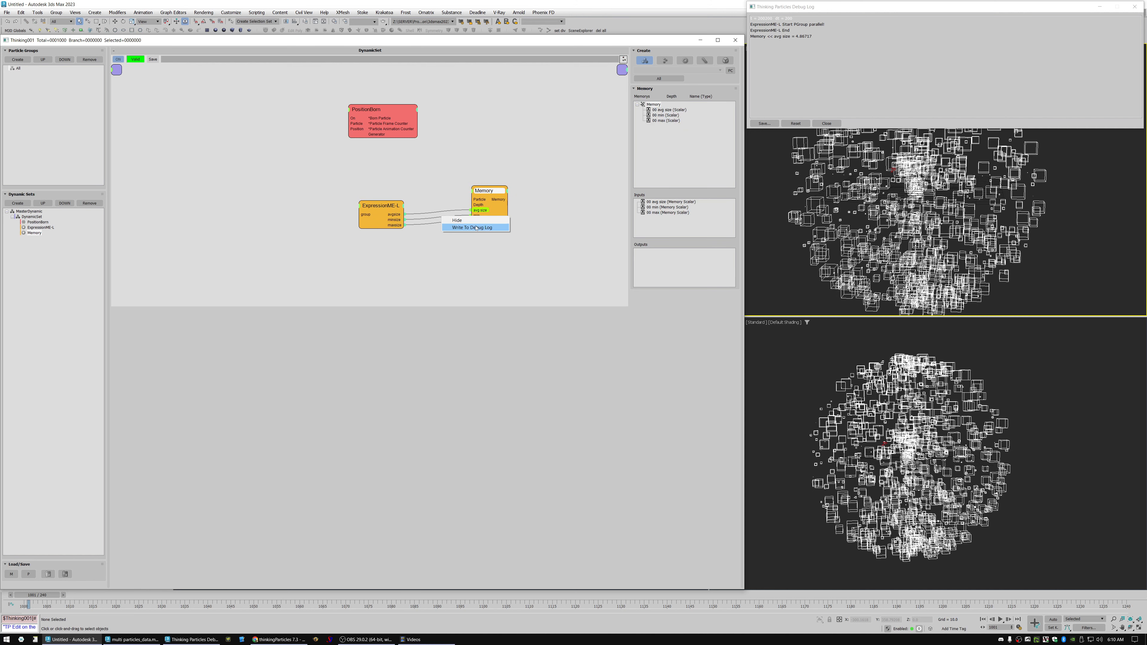
Enable debug-log writing on Memory's min and max inputs and advance one frame to check the stored values.
right_click(479, 221)
left_click(477, 234)
left_click(524, 225)
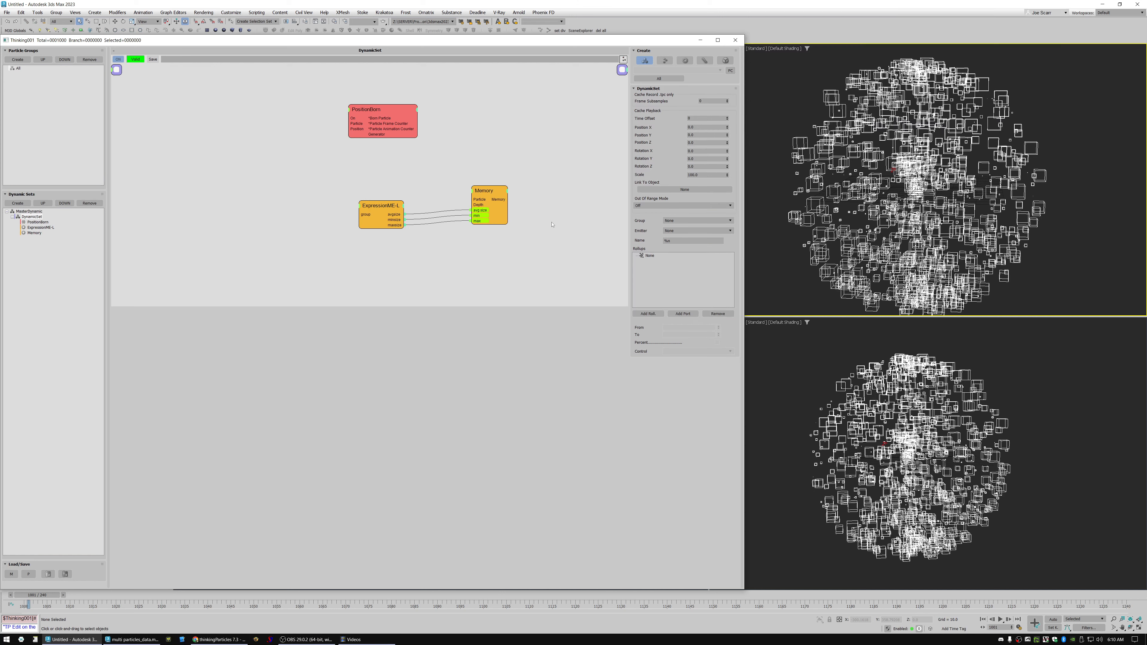
left_click(763, 255)
key("period")
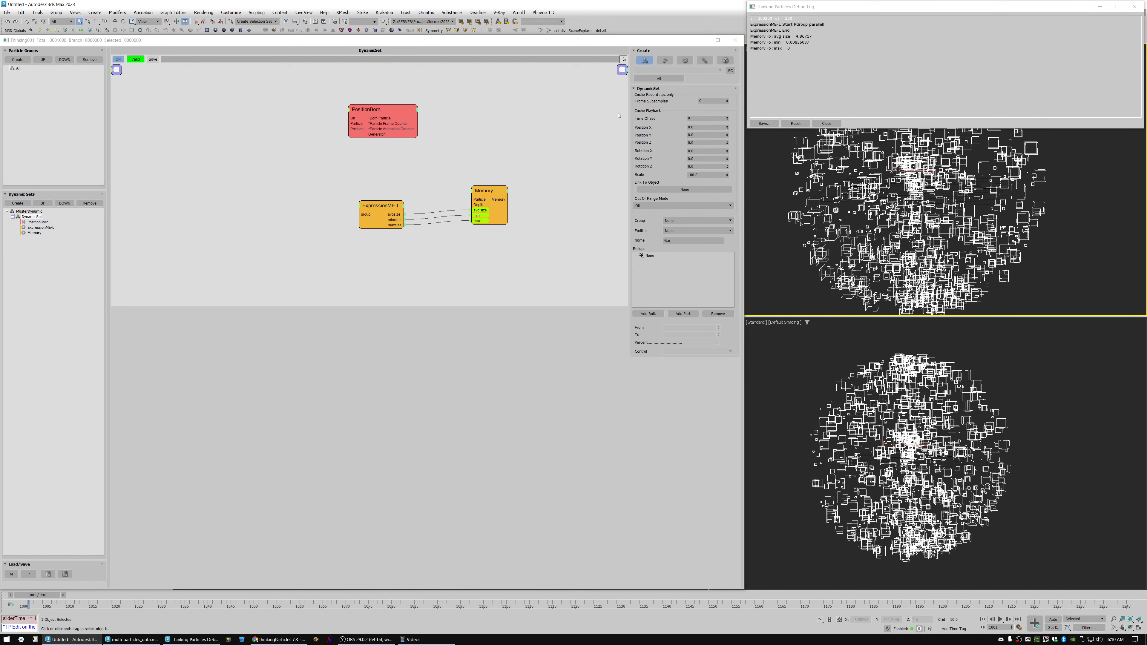
Reopen the ExpressionME-L code, add maxsize_out = mysize; as the last line, compile it and close the editor.
left_click_drag(380, 207, 394, 207)
left_click(679, 96)
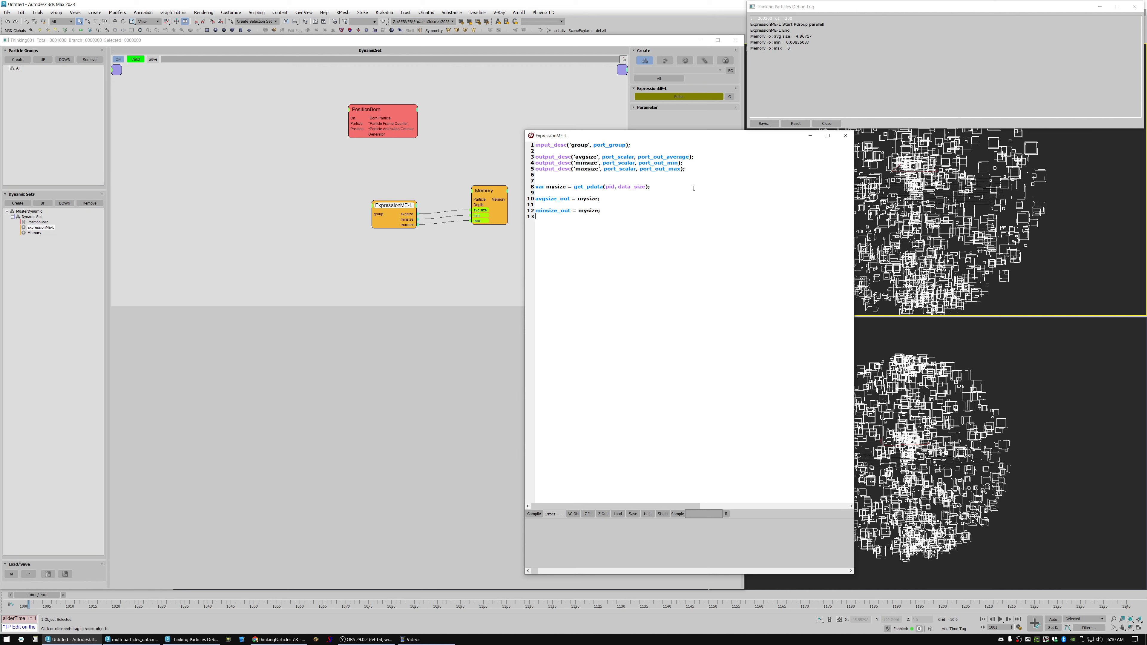
key("Return")
type("maxsiz")
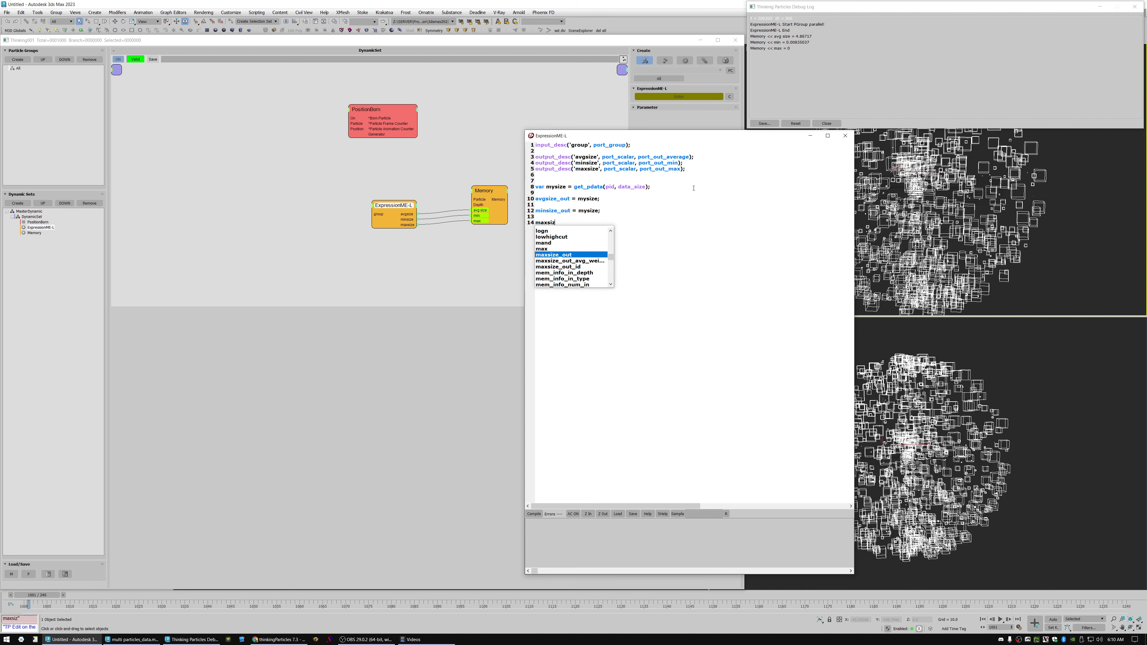
type("e_out")
key("Return")
type("= mysize;")
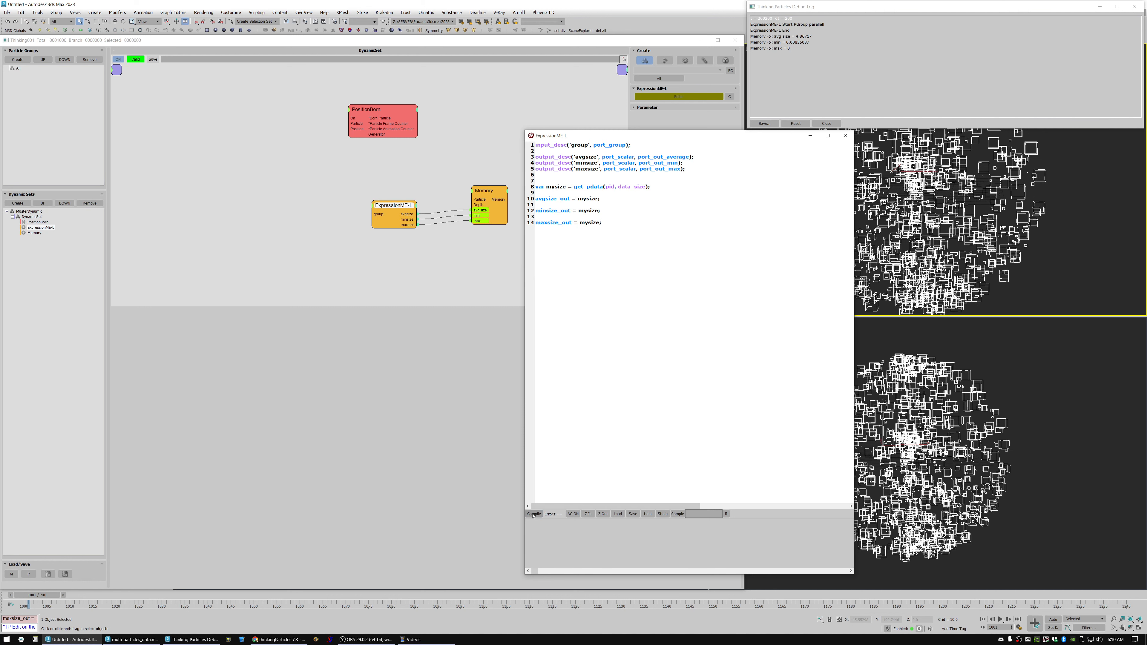
left_click(845, 135)
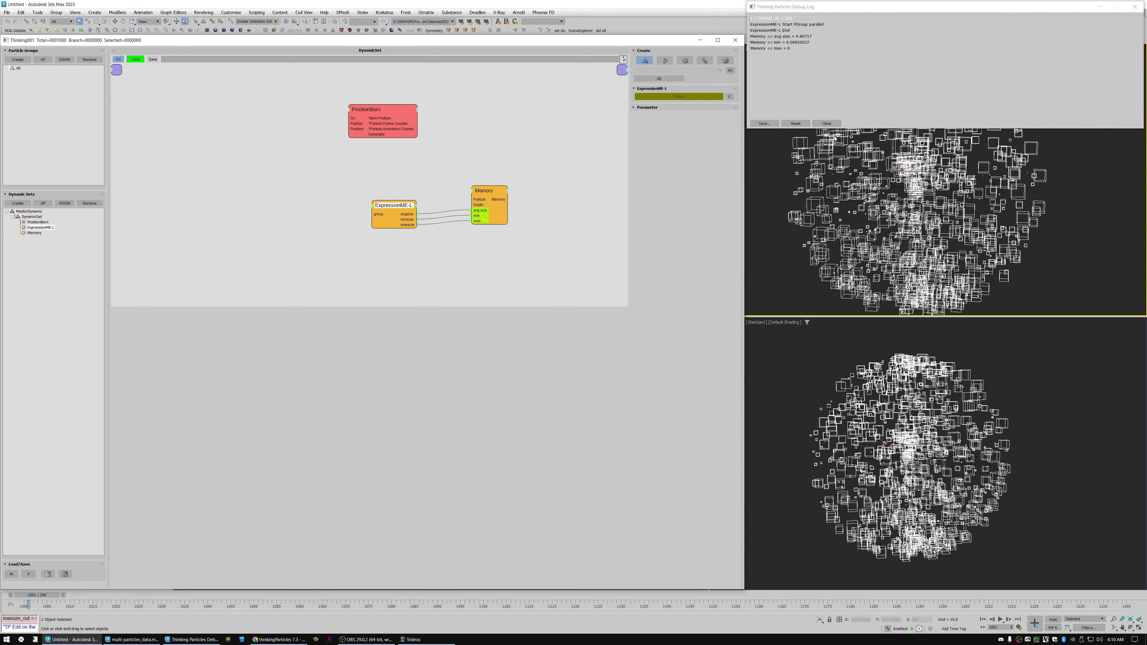
Advance one frame to check the logged avg size, min and max values, and reposition the ExpressionME-L and Memory nodes.
left_click(781, 289)
key("period")
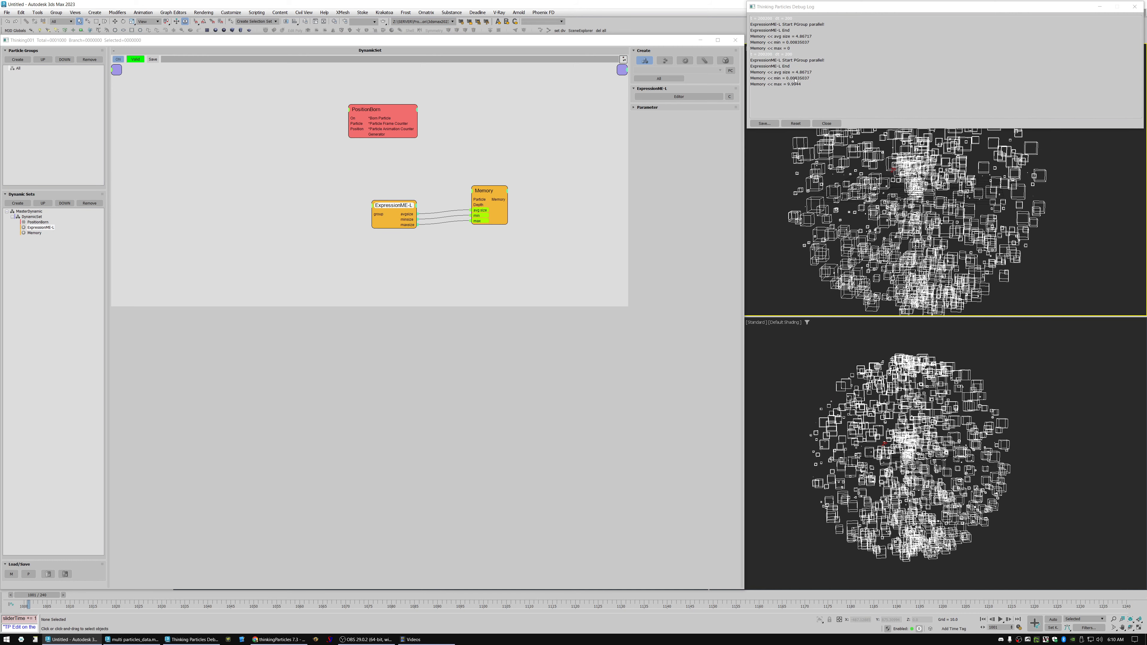
left_click_drag(389, 216, 376, 188)
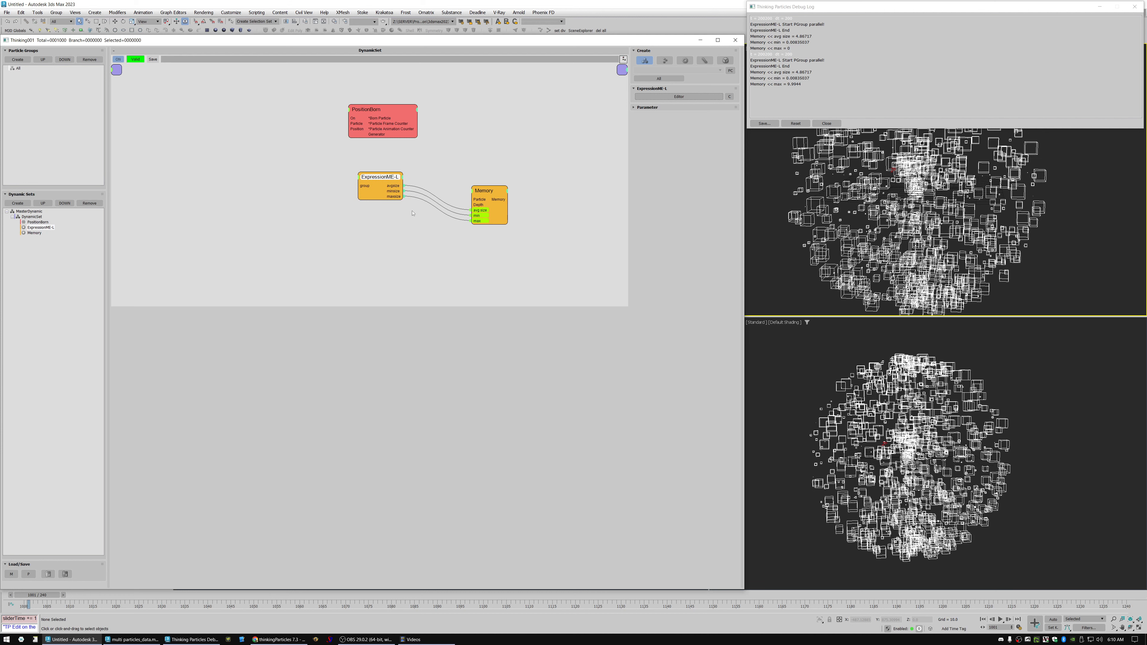
left_click_drag(497, 220, 489, 210)
right_click(358, 237)
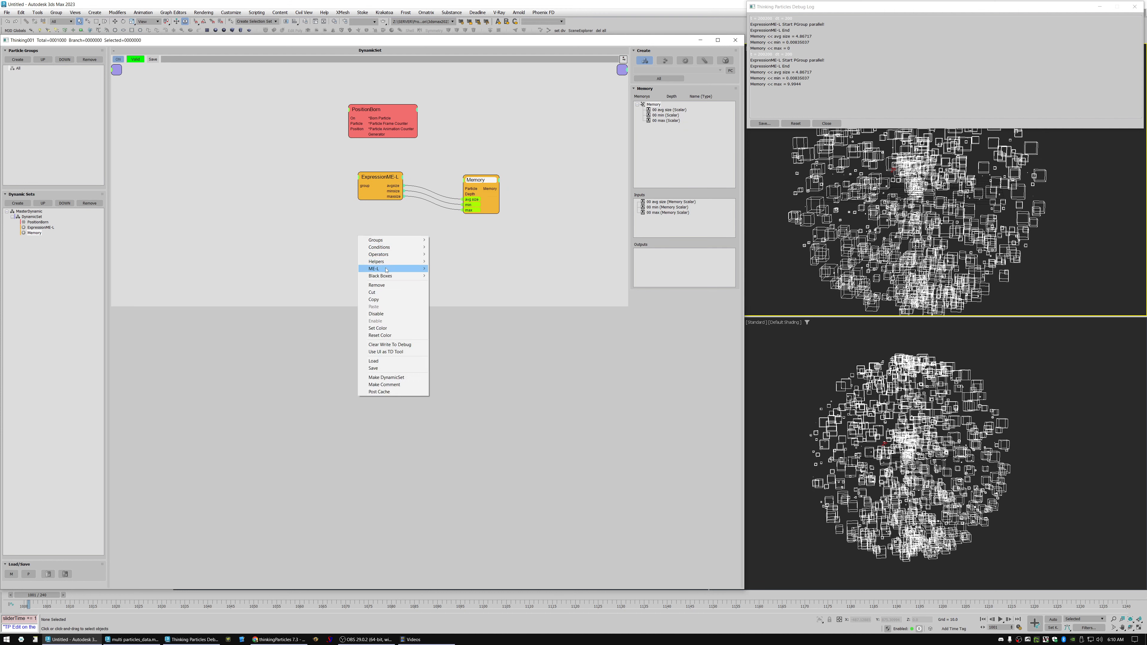
mouse_move(386, 270)
mouse_move(452, 268)
left_click(496, 377)
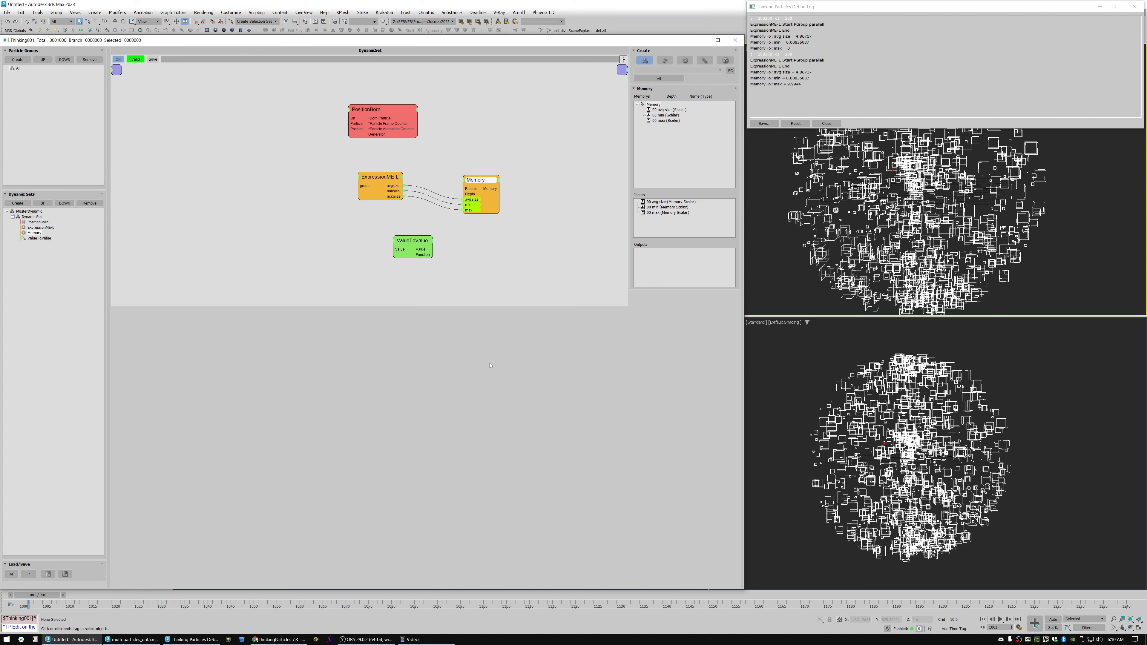
left_click(400, 249)
left_click(389, 266)
left_click(396, 241)
left_click(393, 273)
mouse_move(428, 244)
left_mouse_down()
mouse_move(410, 261)
mouse_move(420, 251)
left_mouse_up()
key("Delete")
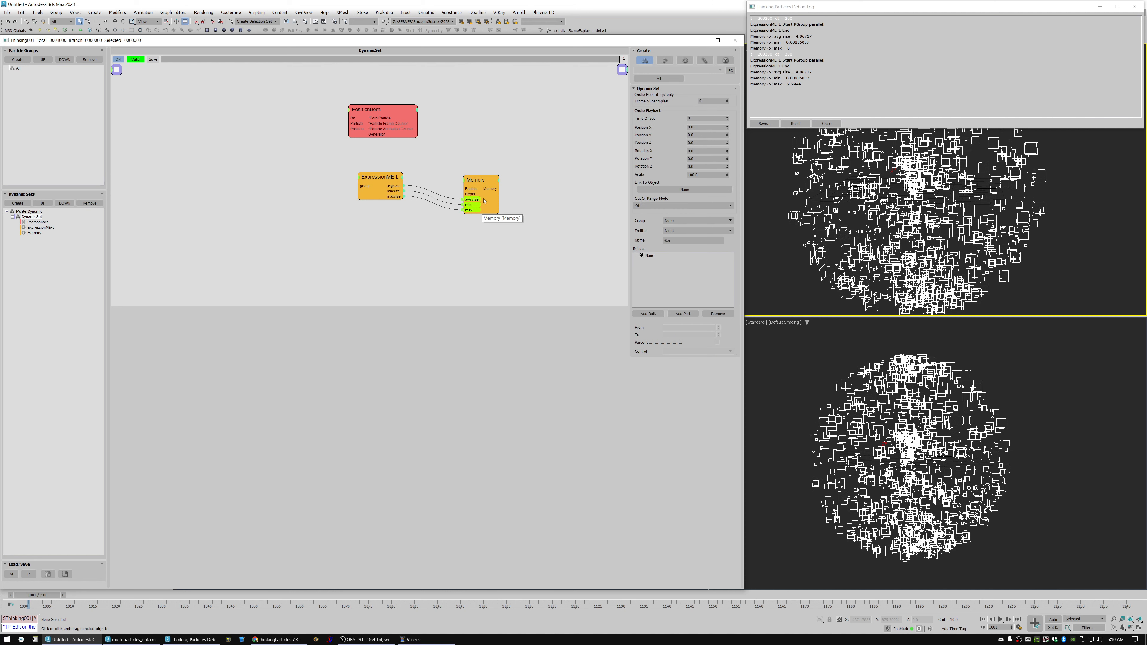
Move the Memory node closer to the ExpressionME-L node and select ExpressionME-L.
left_click_drag(485, 181, 466, 169)
left_click(384, 177)
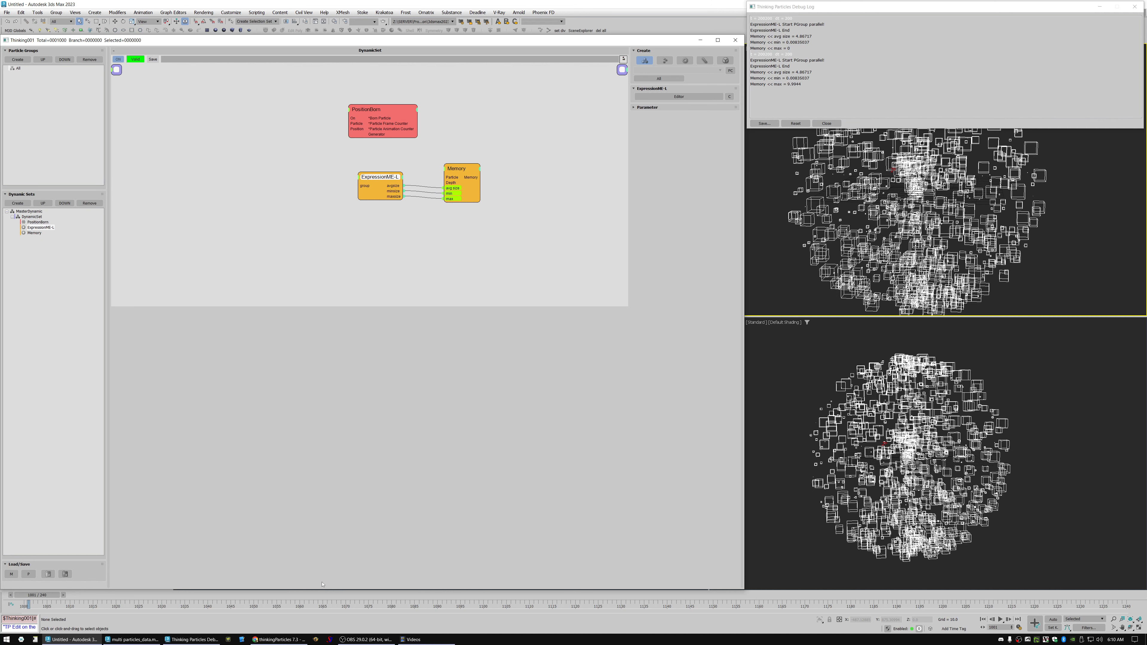
Switch to the thinkingParticles 7.3 manual in the browser, examine the ME-L Constants & Variables page, and return to 3ds Max.
left_click(270, 641)
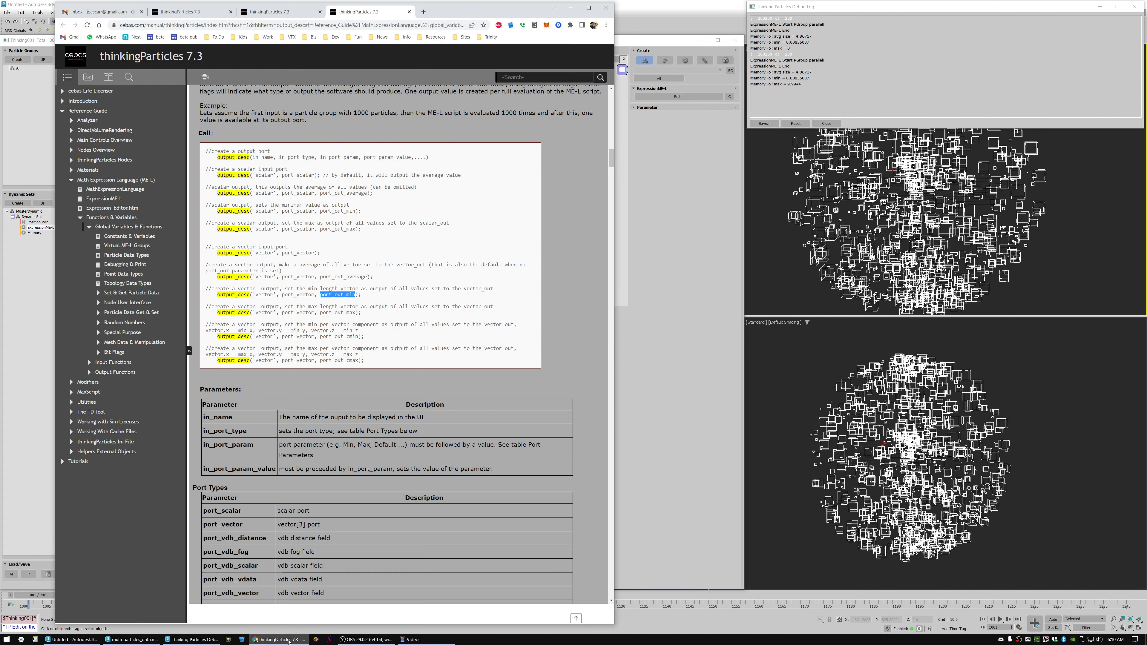
left_click(122, 238)
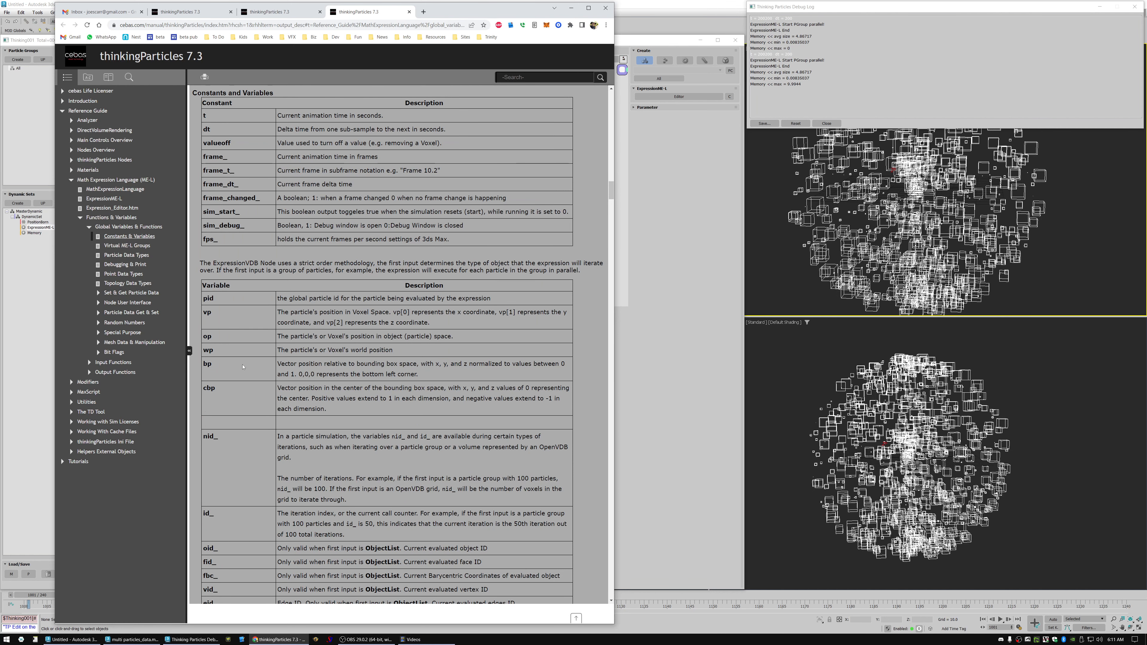
left_click(618, 344)
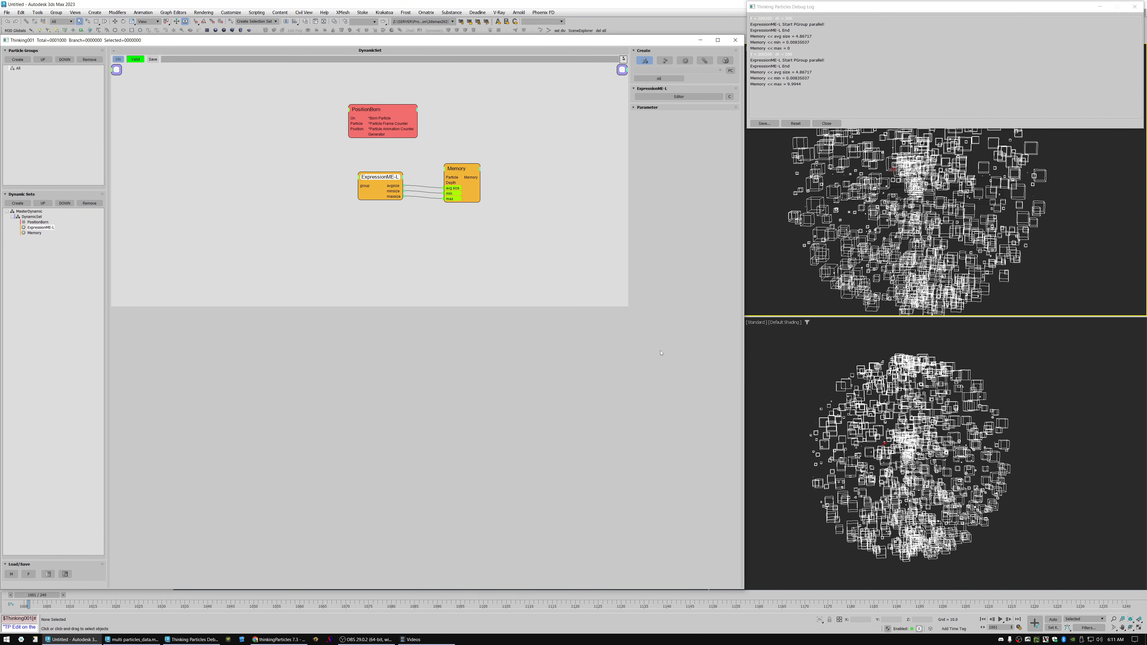